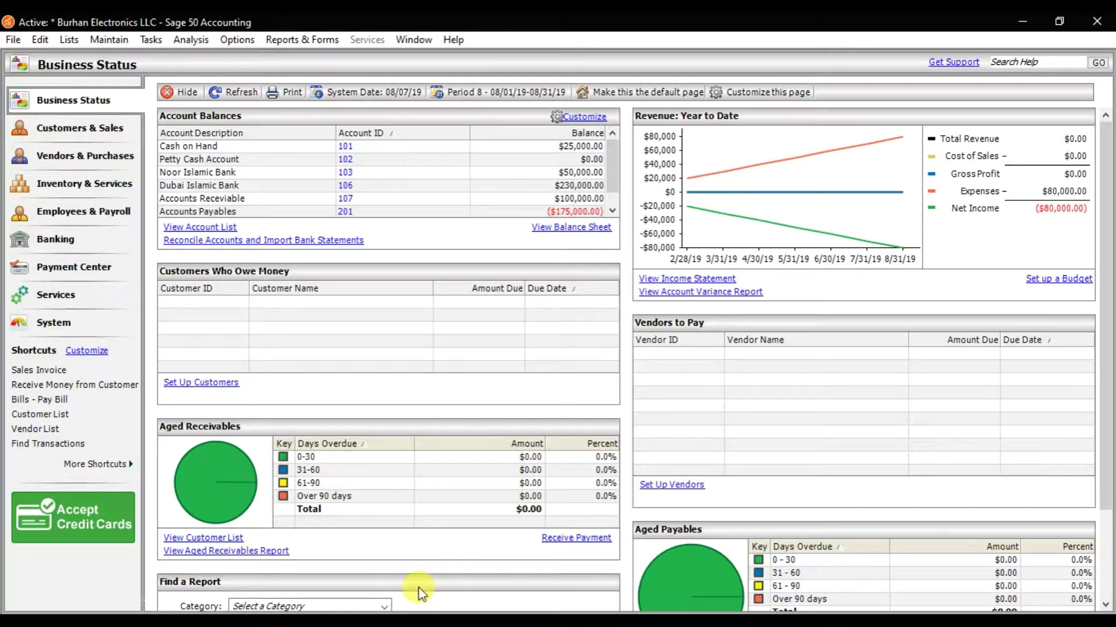
Switch to the Inventory-Sage Peachtree Word document and review the "Thank you for your Business" row with its item class.
left_click(385, 598)
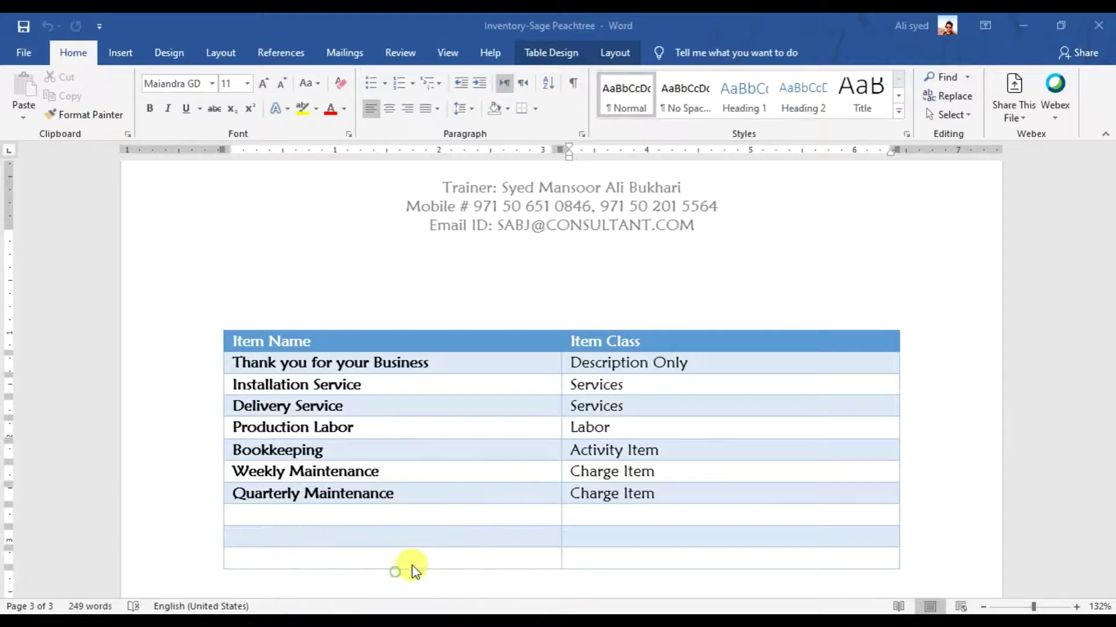
left_click(736, 365)
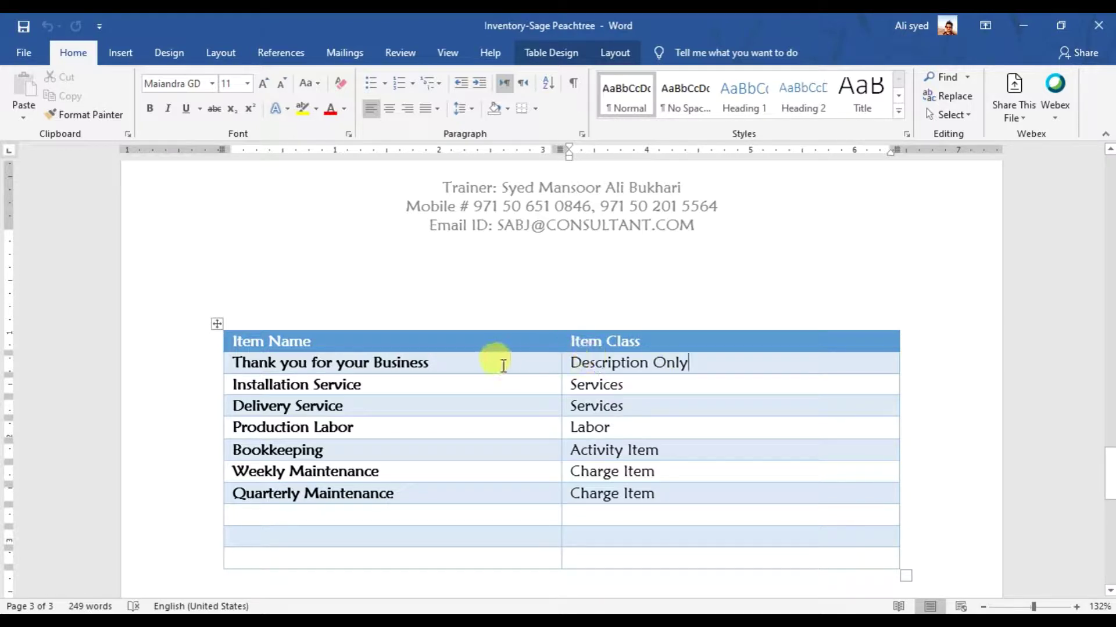
left_click_drag(443, 364, 247, 365)
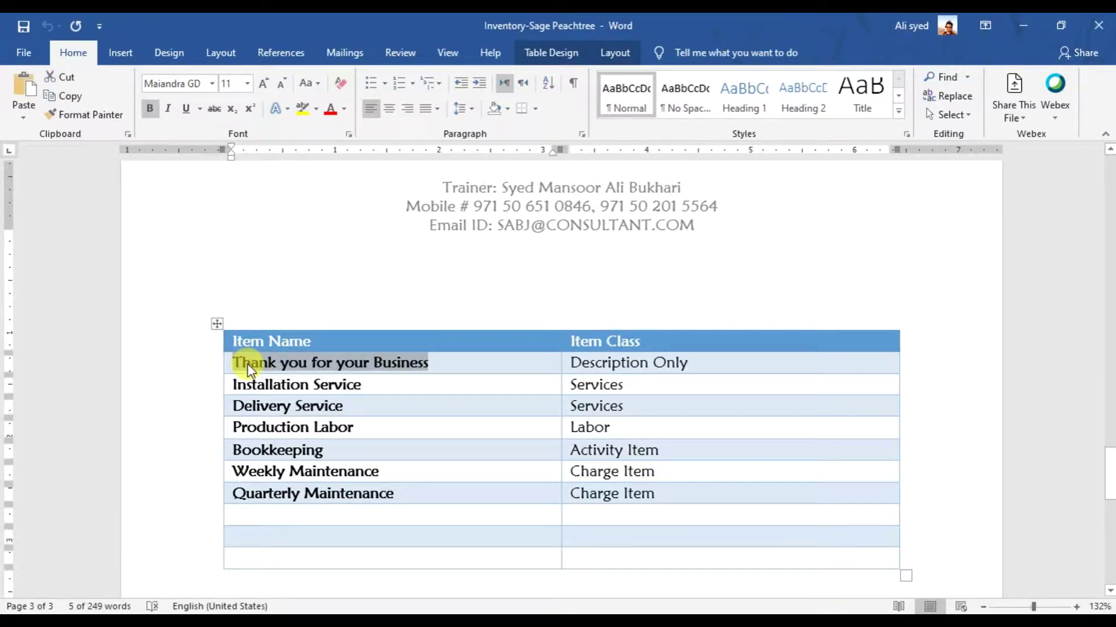
Switch to the Burhan Electronics LLC company in Sage 50 and open the Maintain Inventory Items window maximized.
left_click(710, 621)
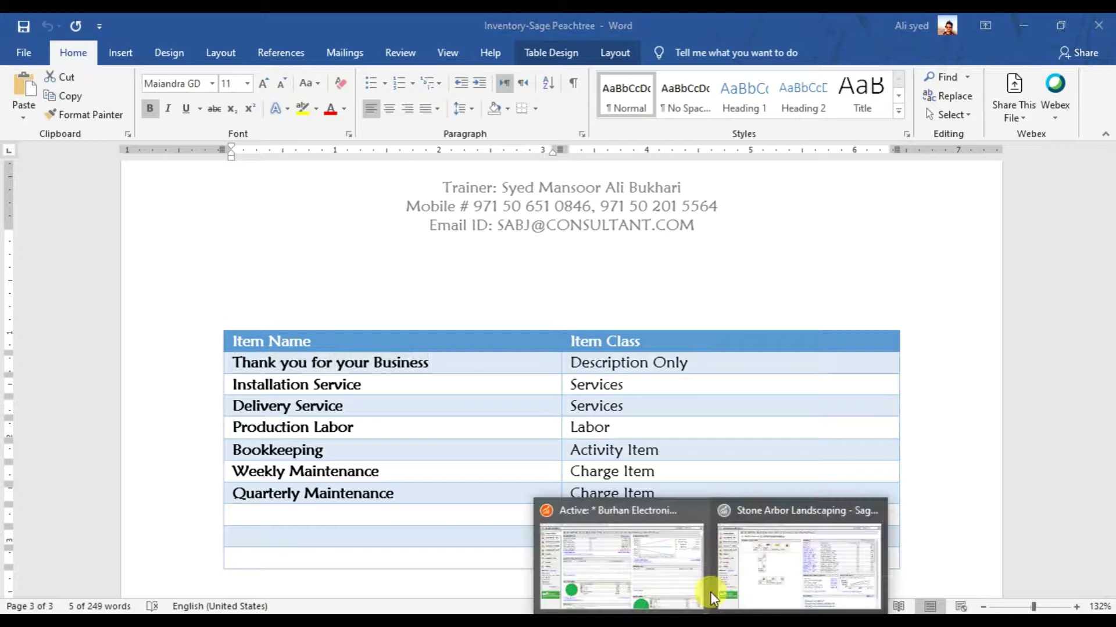
left_click(668, 560)
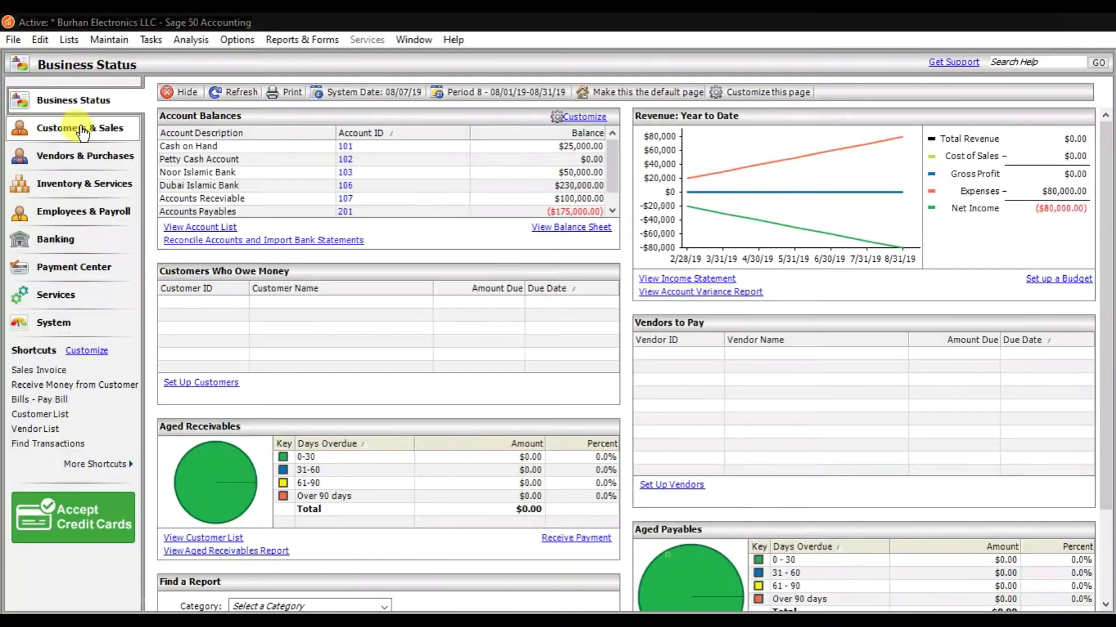
left_click(120, 43)
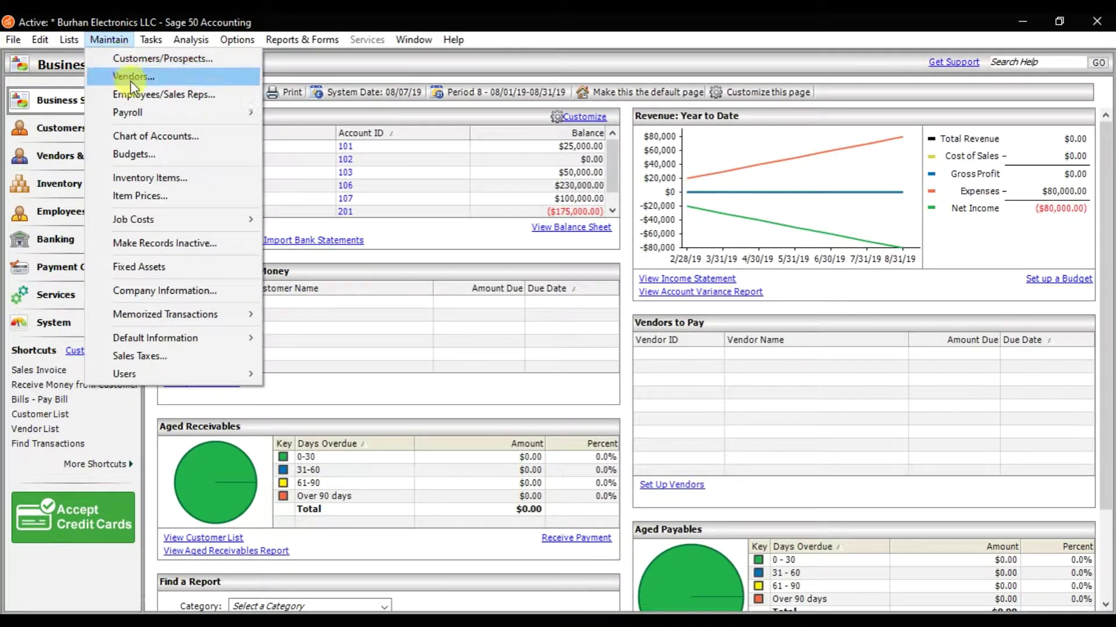
left_click(172, 176)
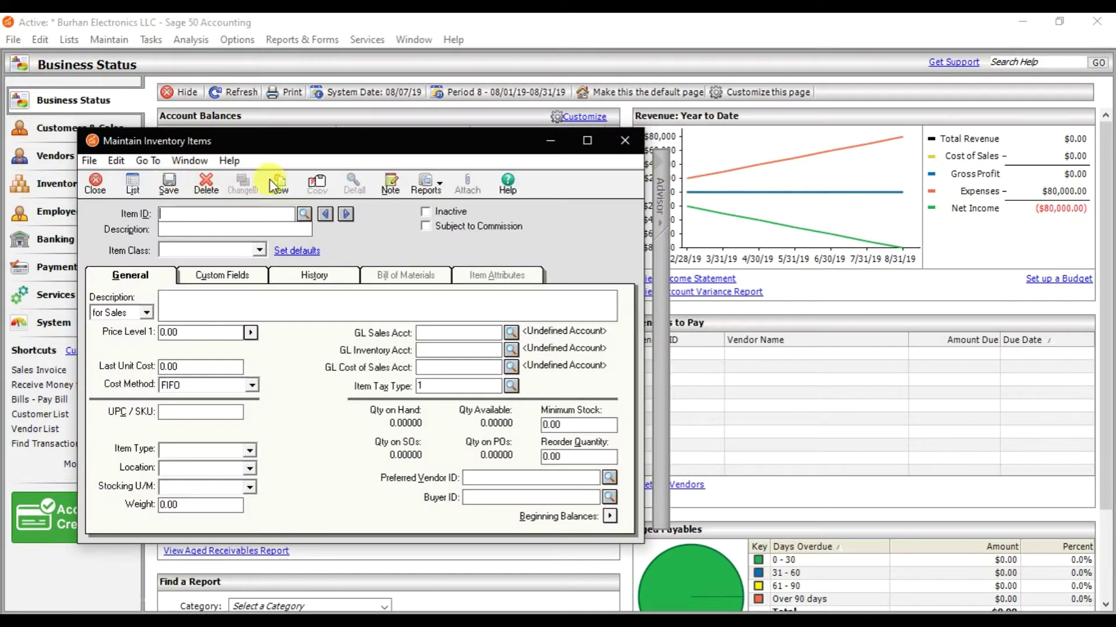
left_click(586, 141)
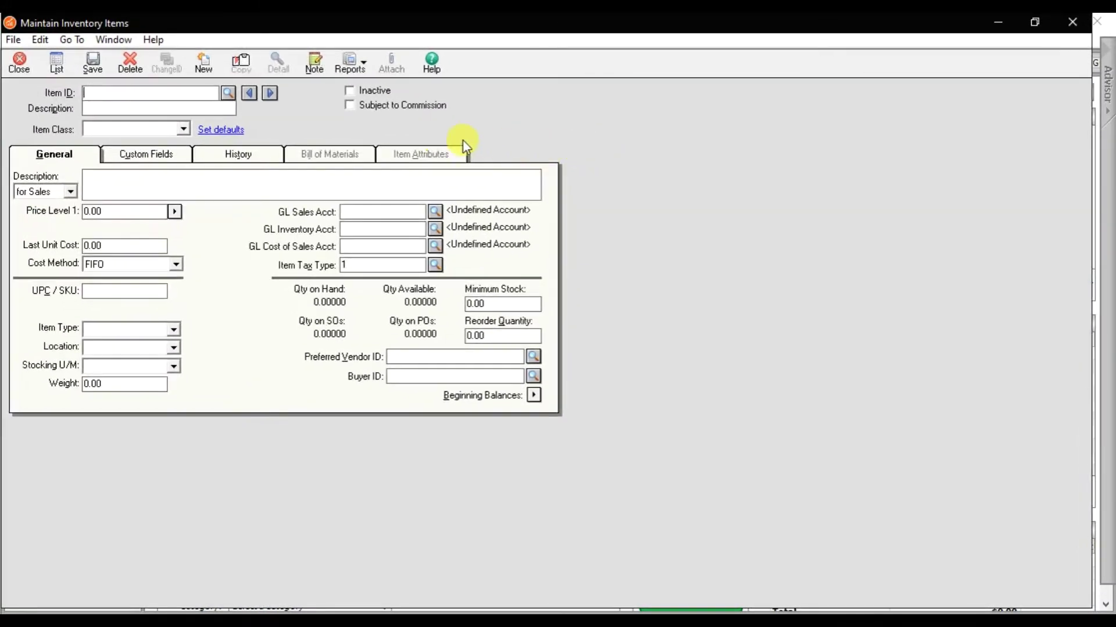
Look up and open the existing item 7000, "Thank you for your Business", to view its record.
left_click(228, 94)
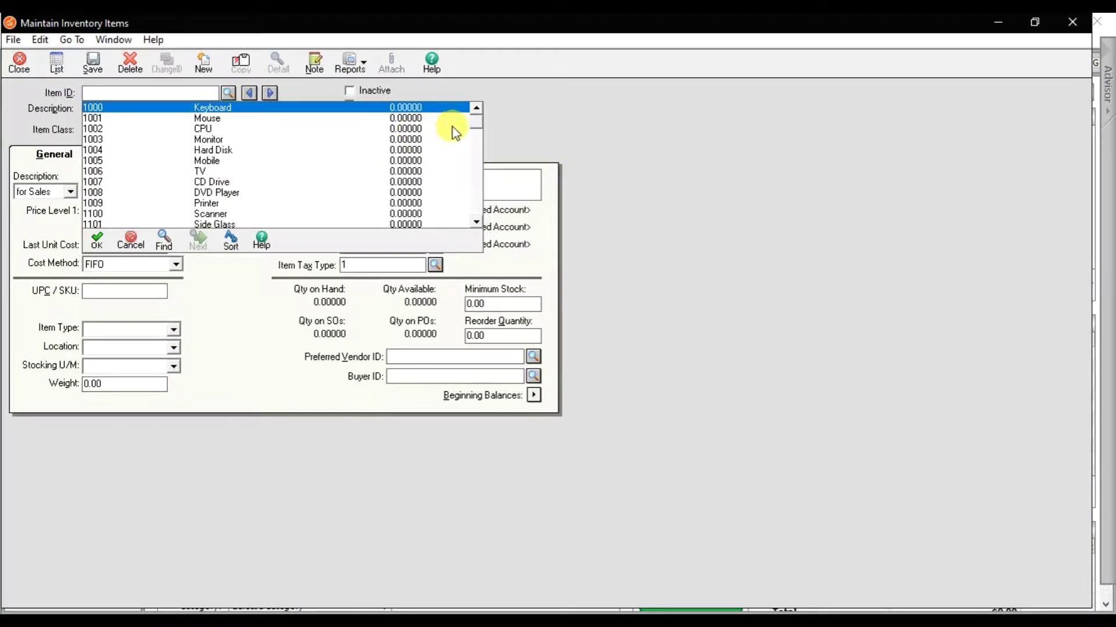
left_click_drag(473, 127, 474, 215)
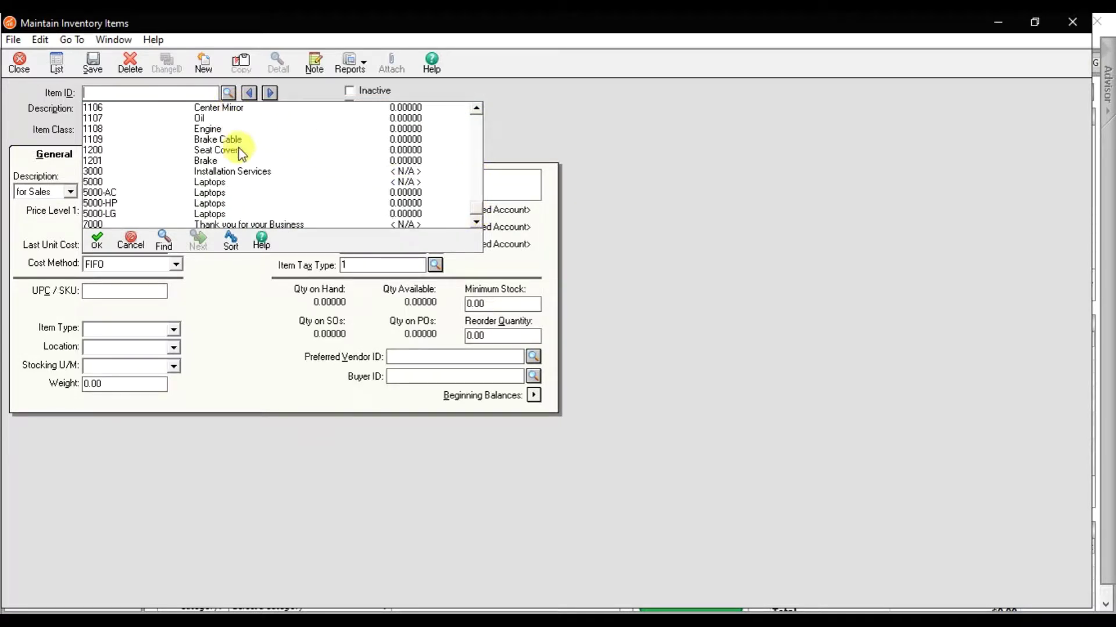
double_click(262, 224)
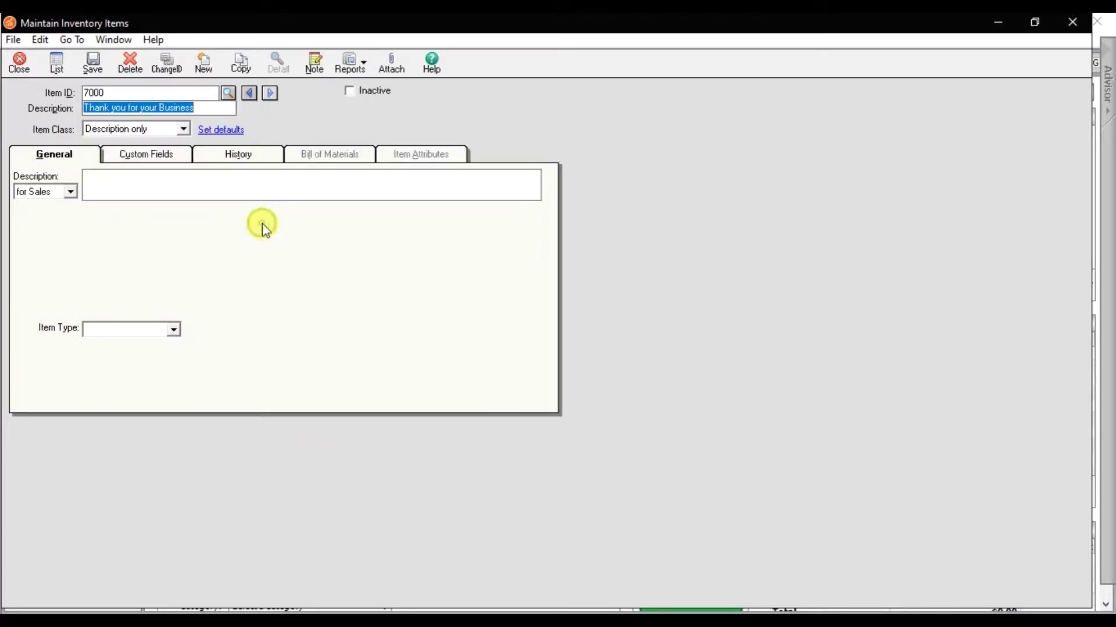
left_click(121, 93)
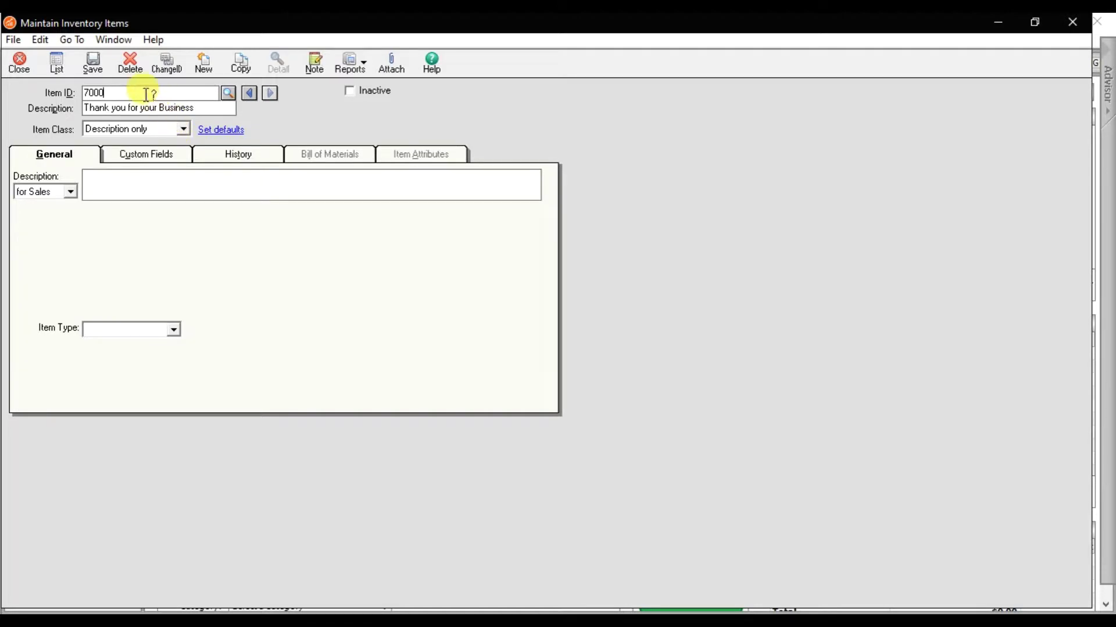
Create and save a new item with ID 7001, description "Have a Nice Day" and item class Description only.
left_click(195, 70)
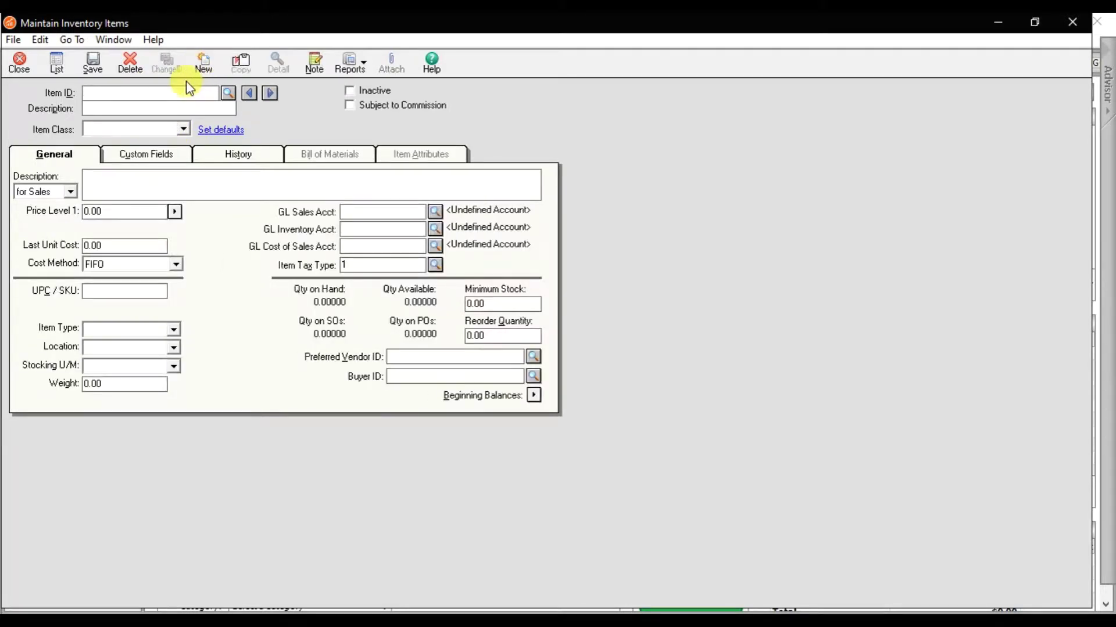
type("7001")
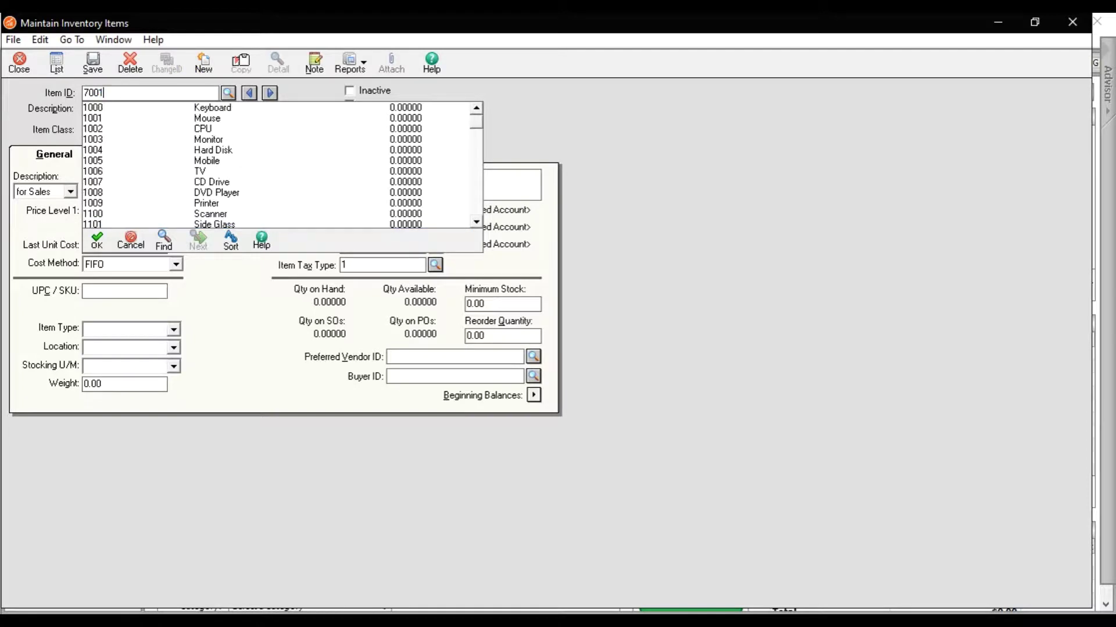
key("Tab")
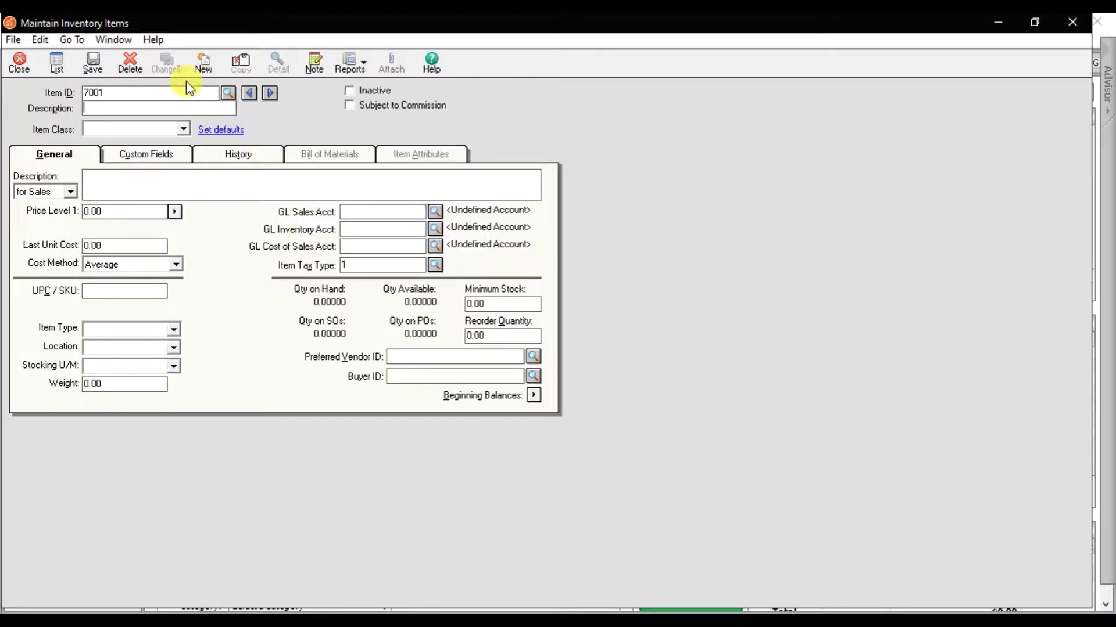
type("Have a Nice Day")
left_click(174, 129)
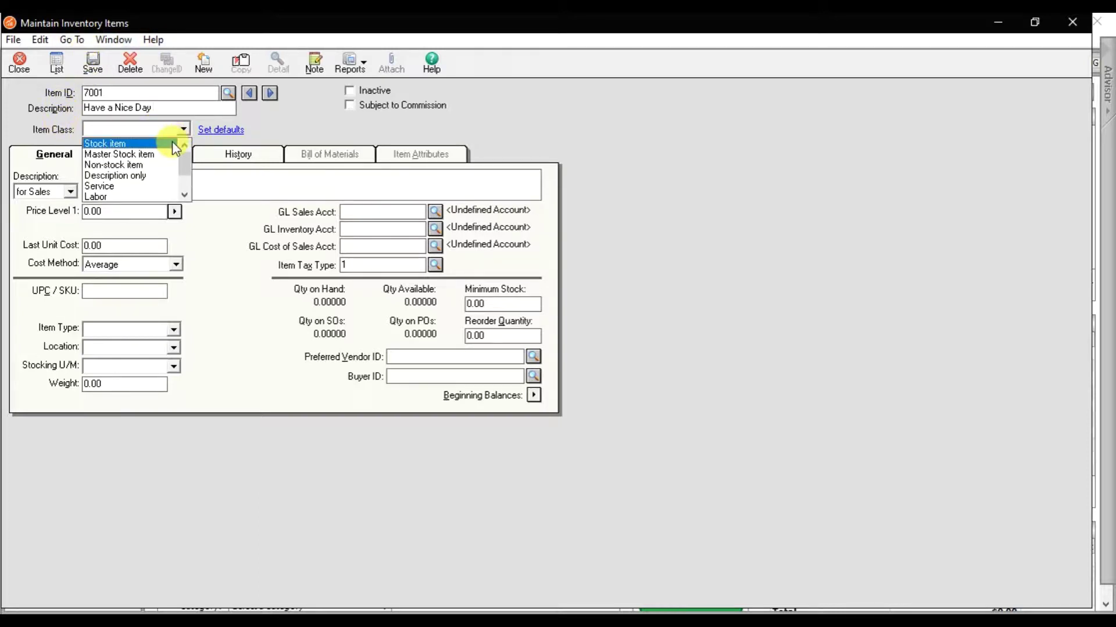
left_click(152, 176)
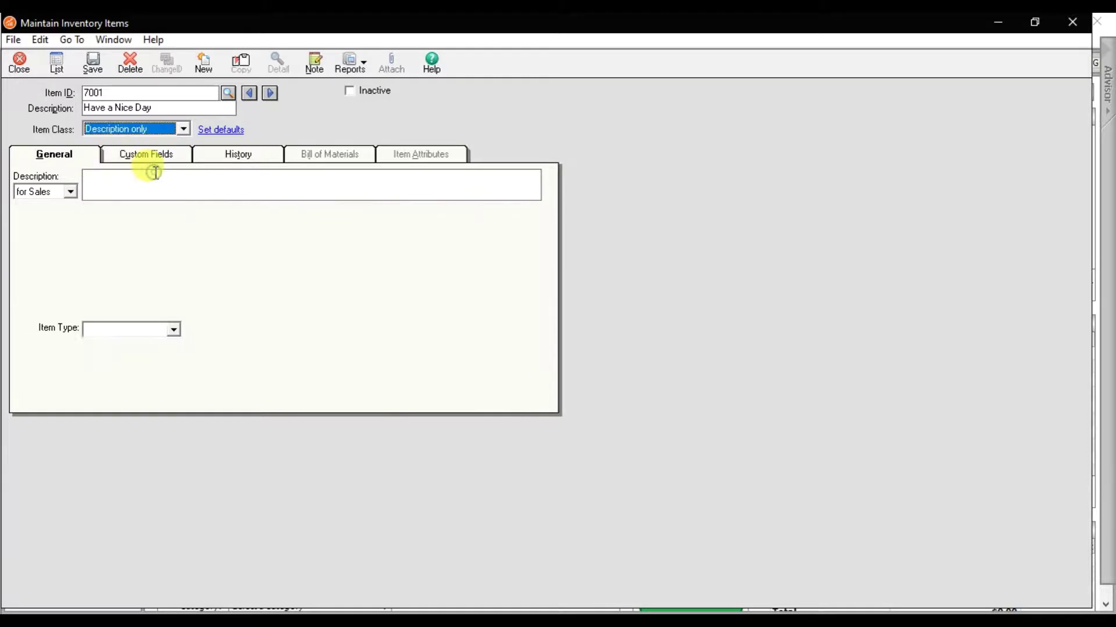
left_click(96, 69)
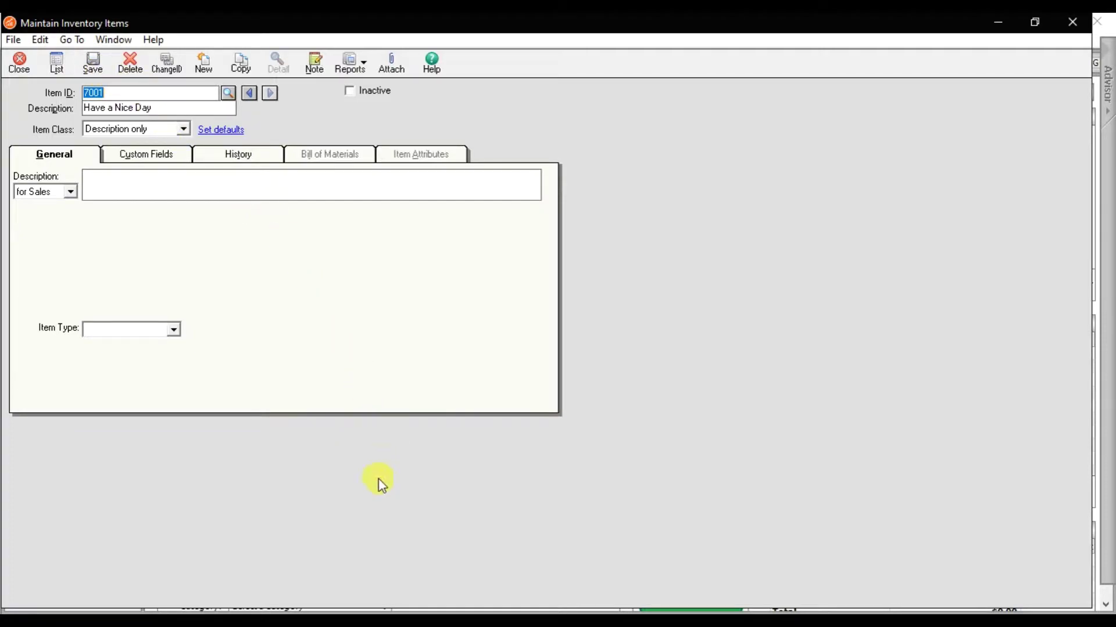
Switch to the Word document and check the item class listed for Installation Service.
left_click(378, 602)
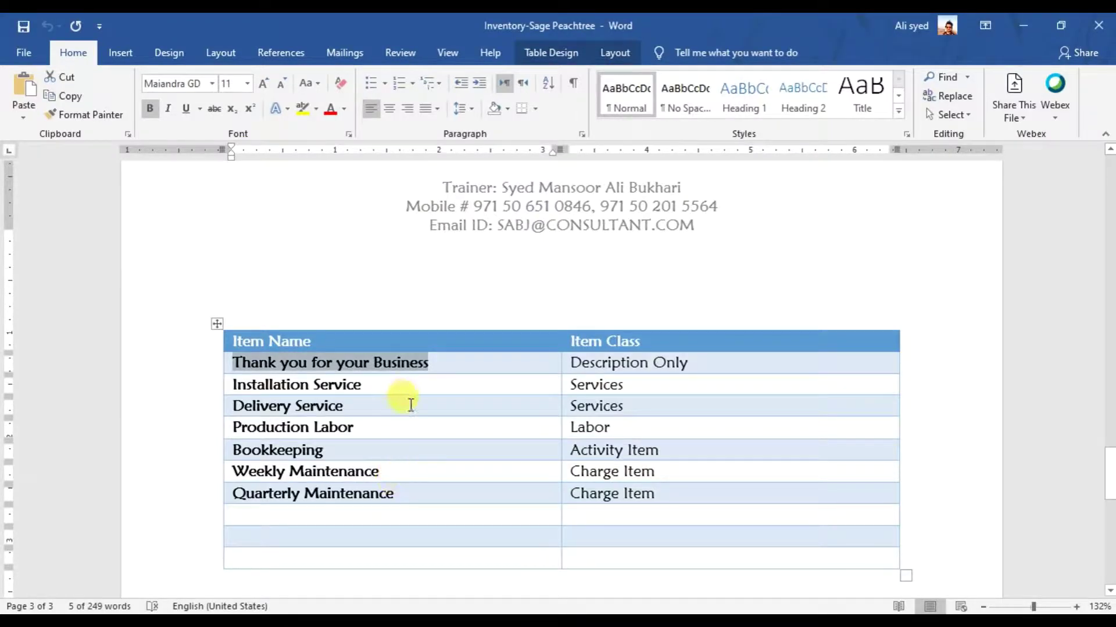
left_click(413, 387)
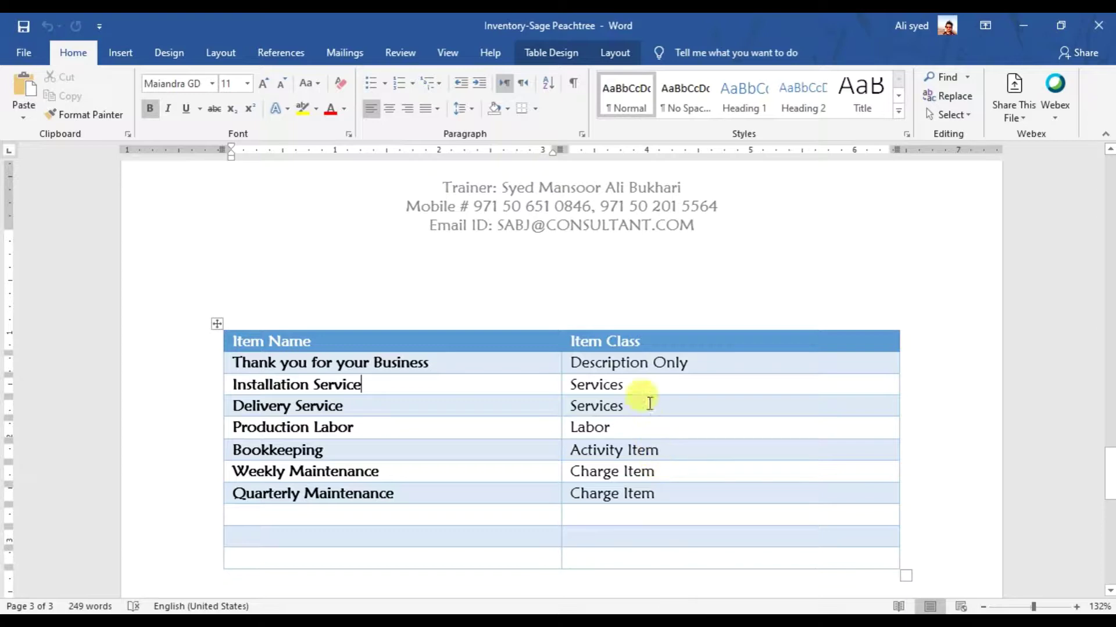
left_click(649, 388)
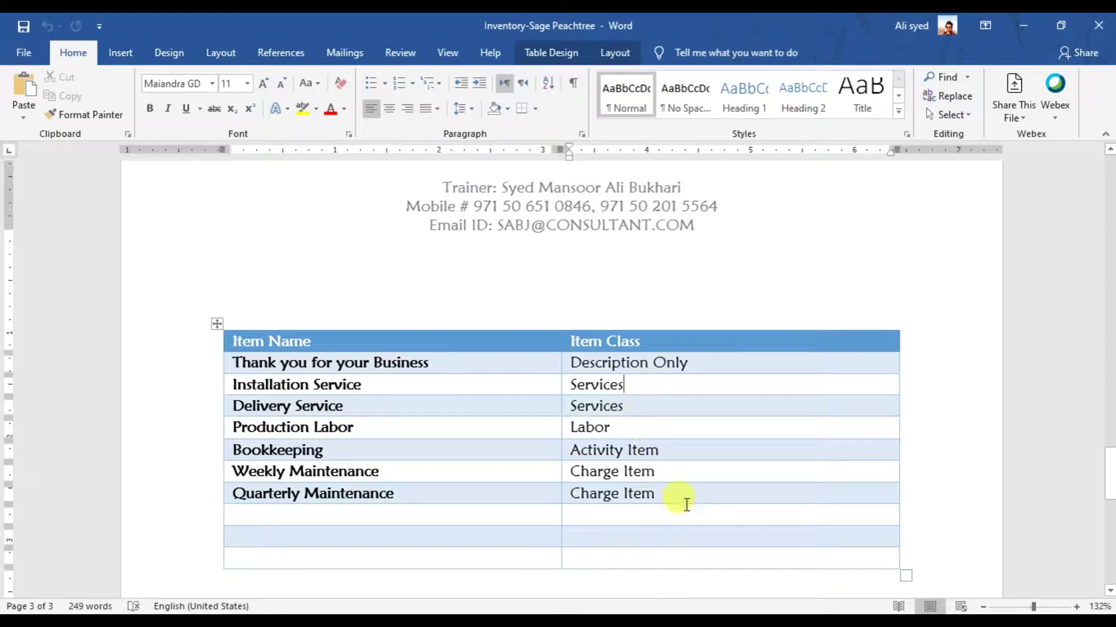
Return to Sage 50's Maintain Inventory Items window and open item 3000, Installation Services.
left_click(711, 621)
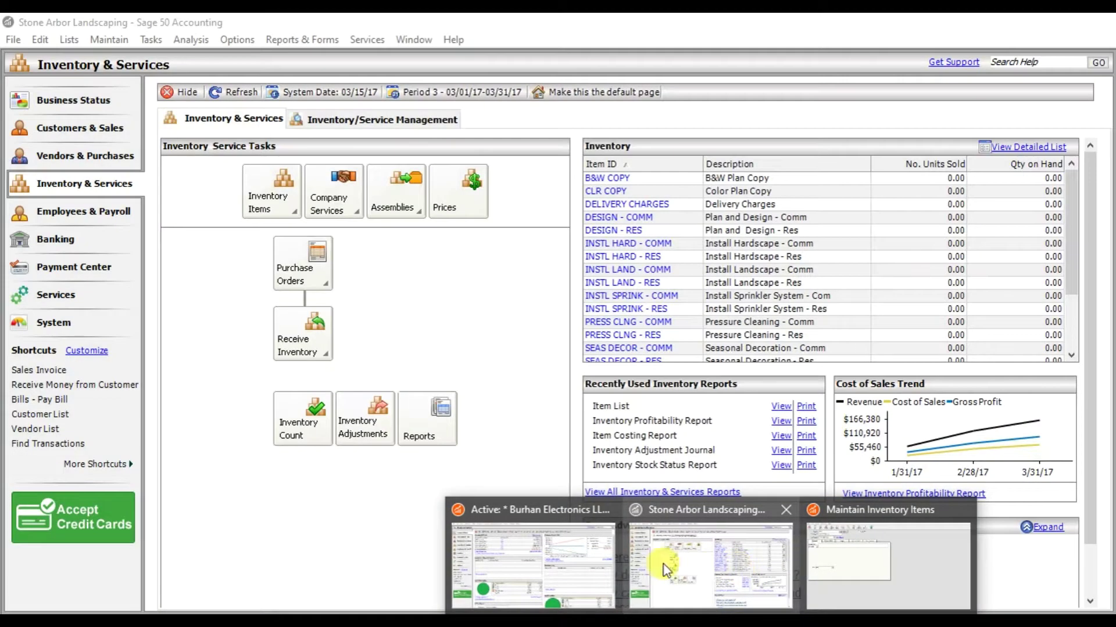
left_click(598, 562)
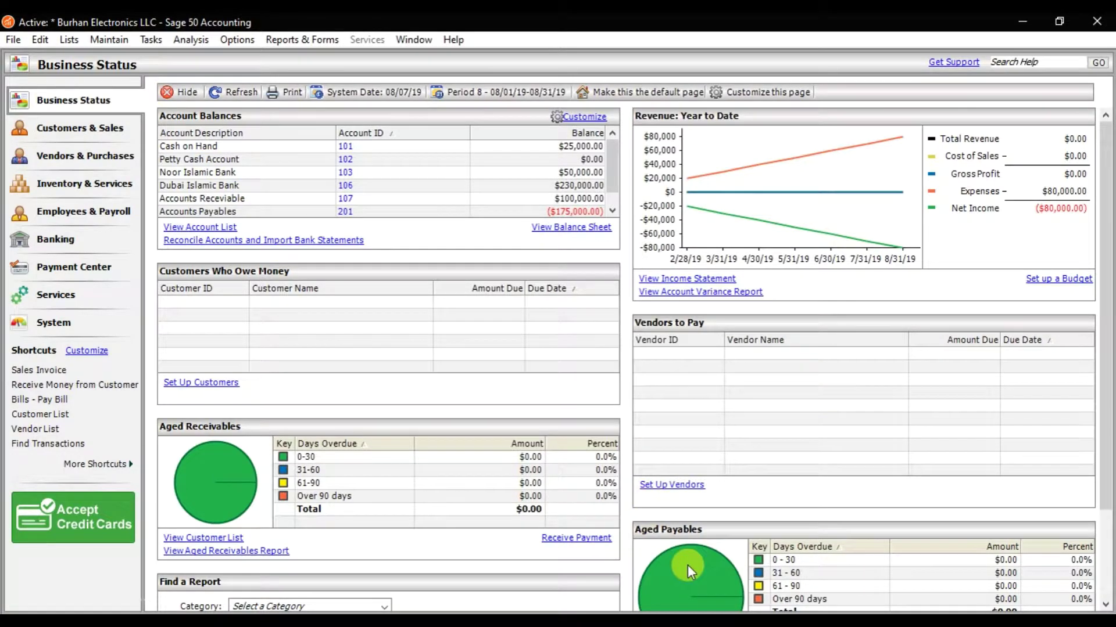
left_click(712, 620)
left_click(819, 575)
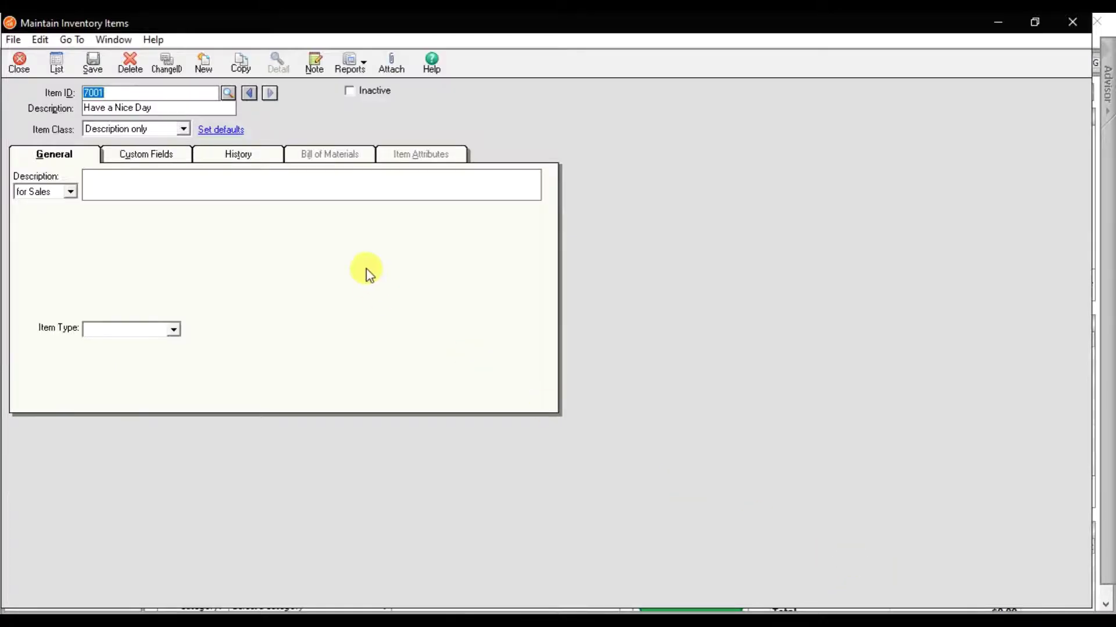
left_click(228, 93)
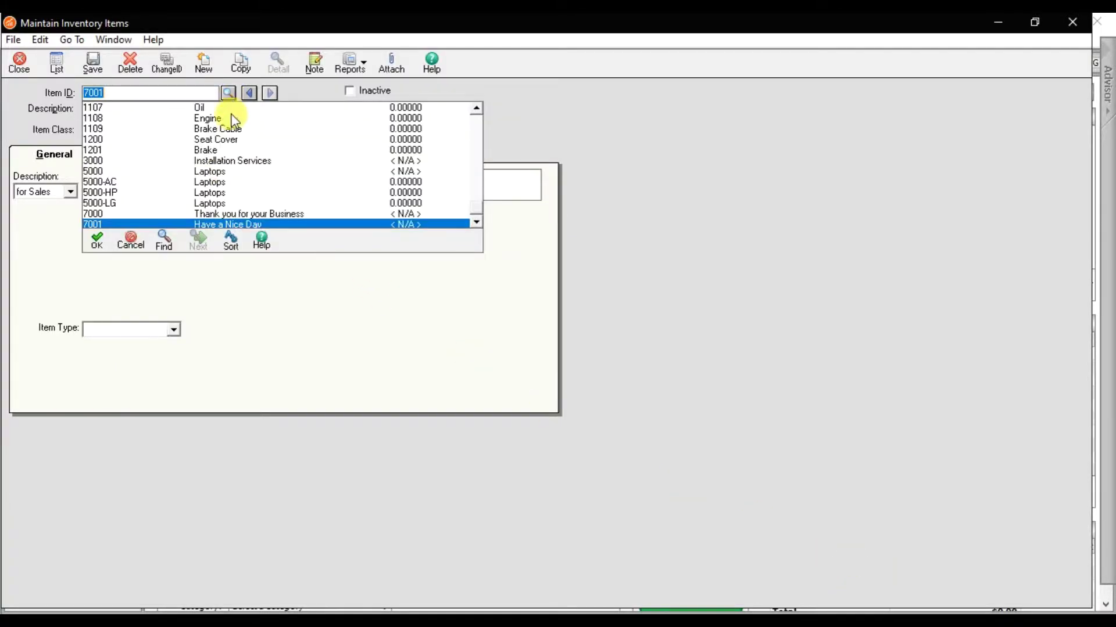
double_click(231, 161)
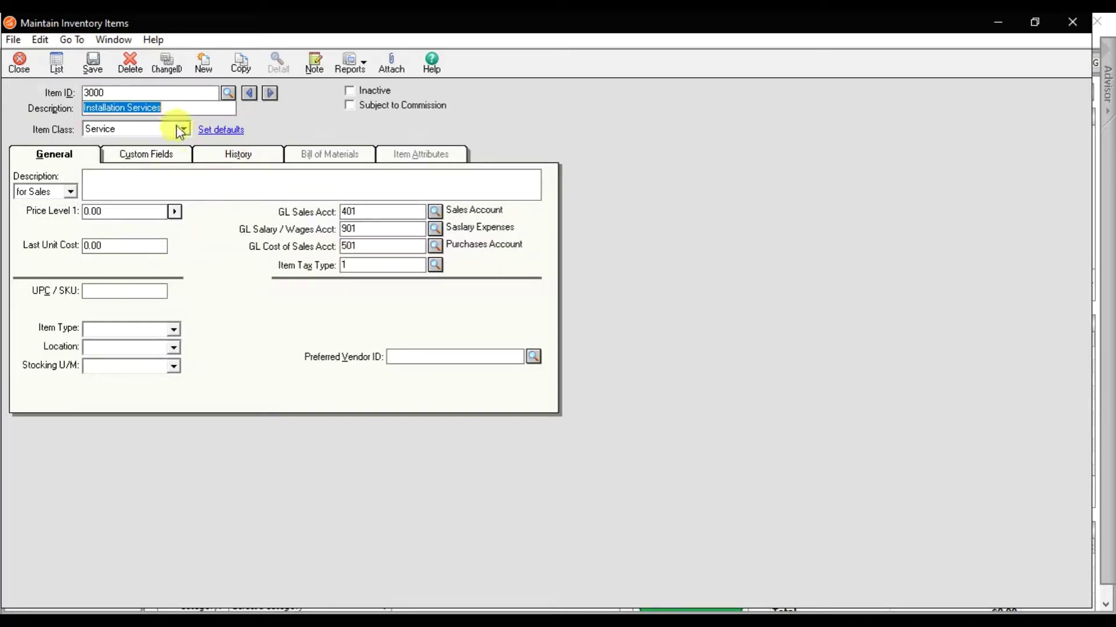
left_click(151, 94)
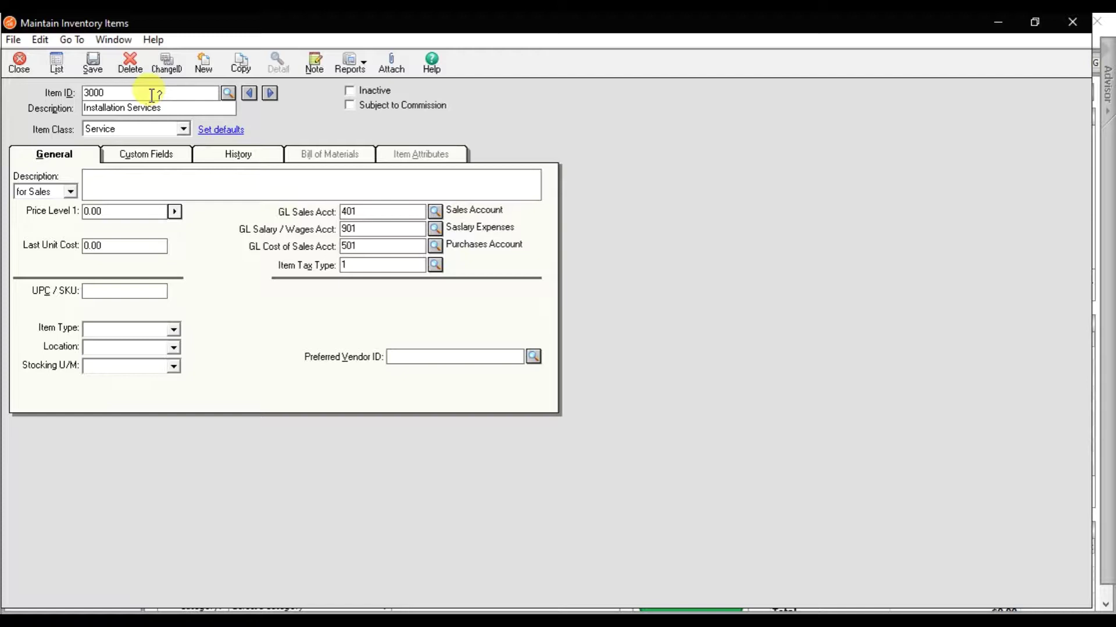
left_click(176, 110)
Choose Service as the item class of Installation Services, and review its price level and last unit cost fields.
left_click(174, 132)
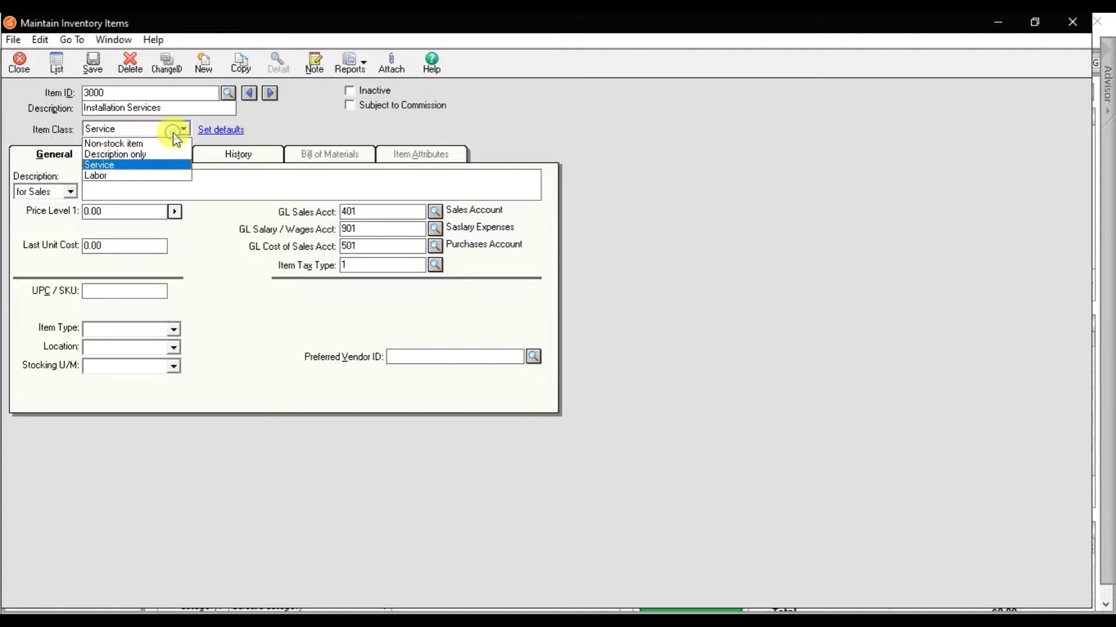
left_click(155, 165)
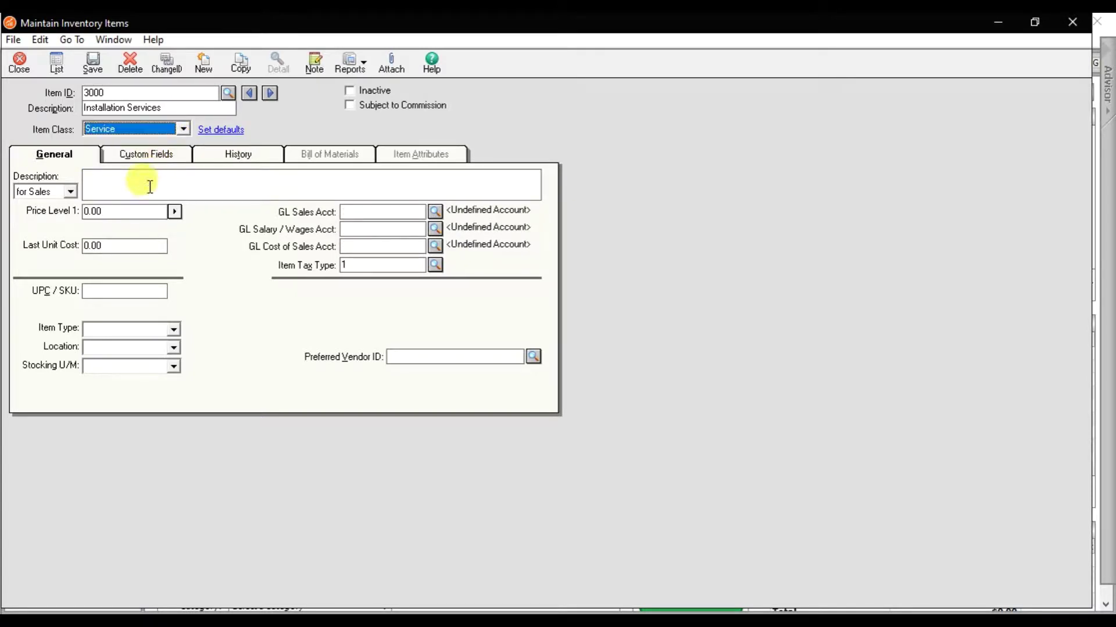
left_click(145, 209)
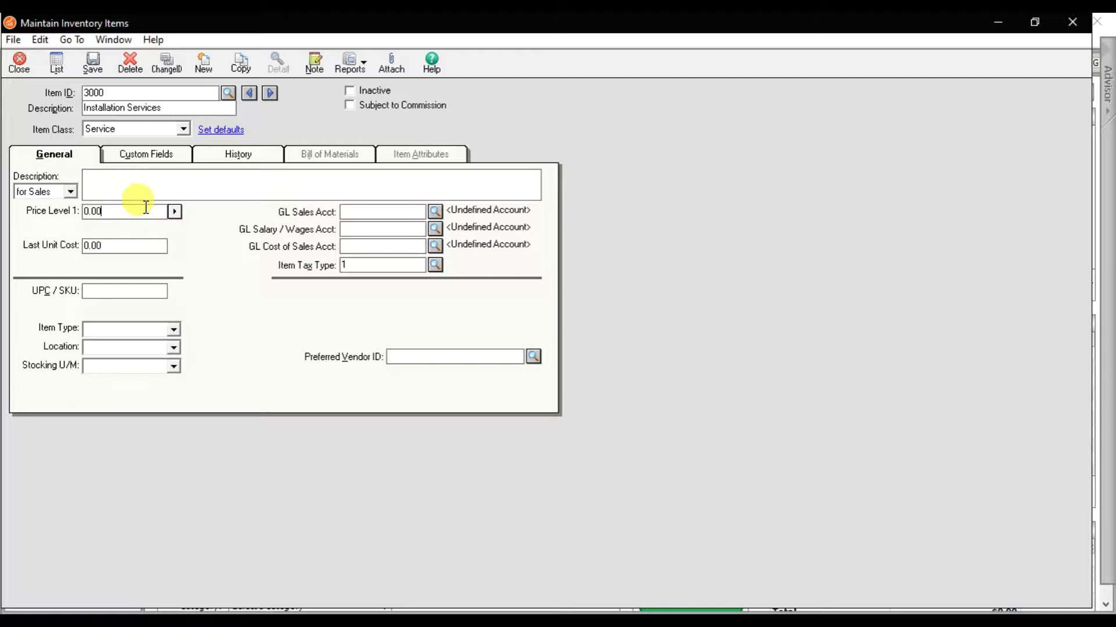
left_click(150, 245)
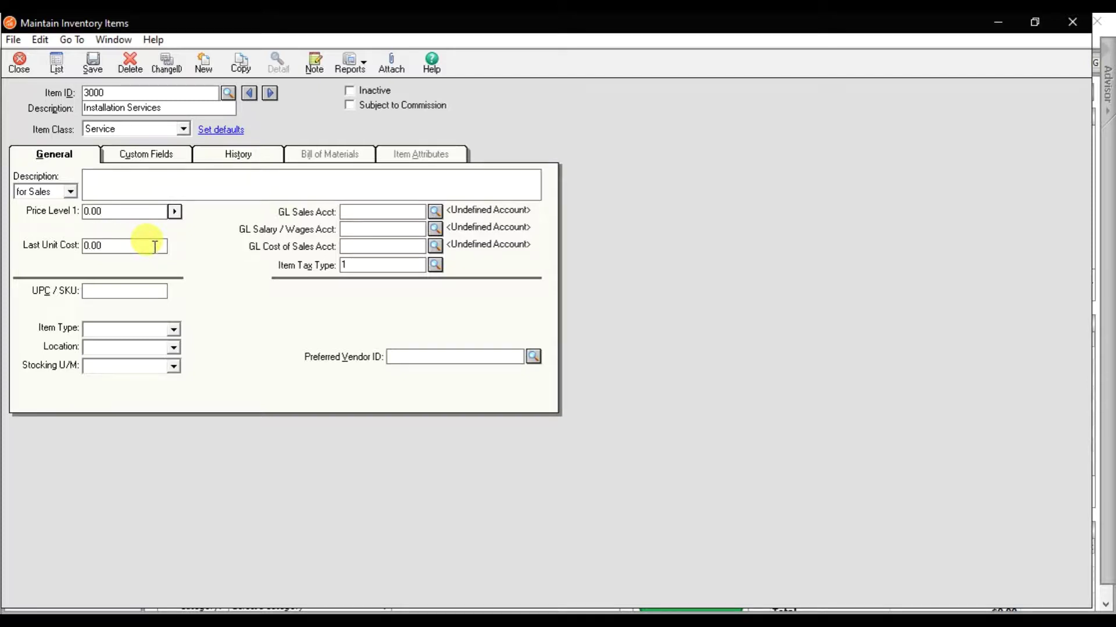
Assign GL accounts 401 for sales, 902 for salary/wages and 501 for cost of sales to Installation Services, and save the item.
left_click(352, 214)
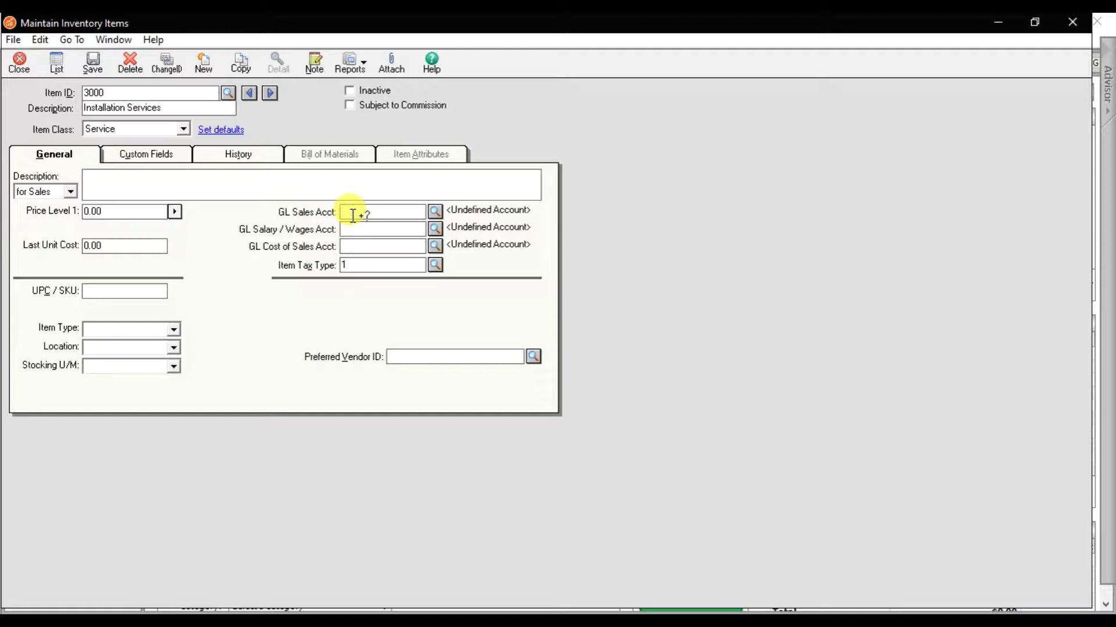
type("400")
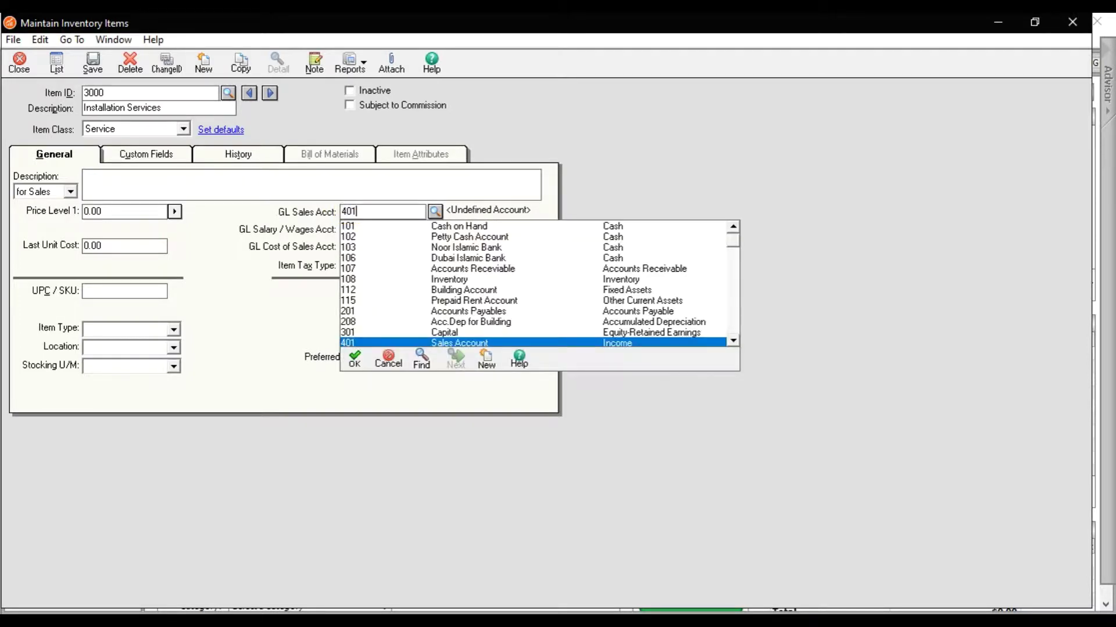
key("Tab")
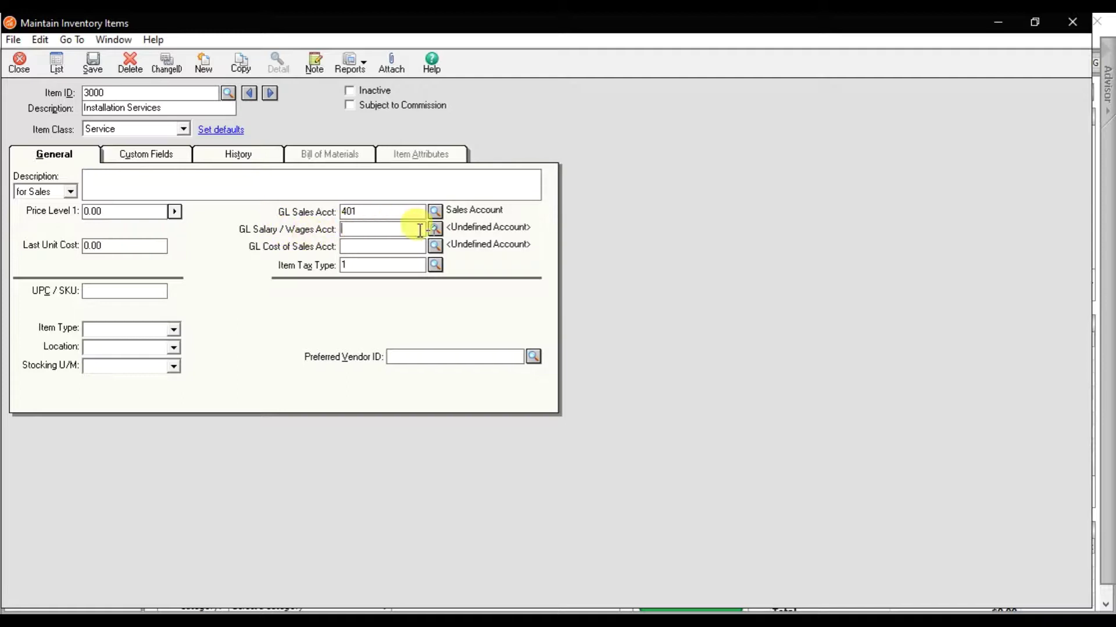
type("902")
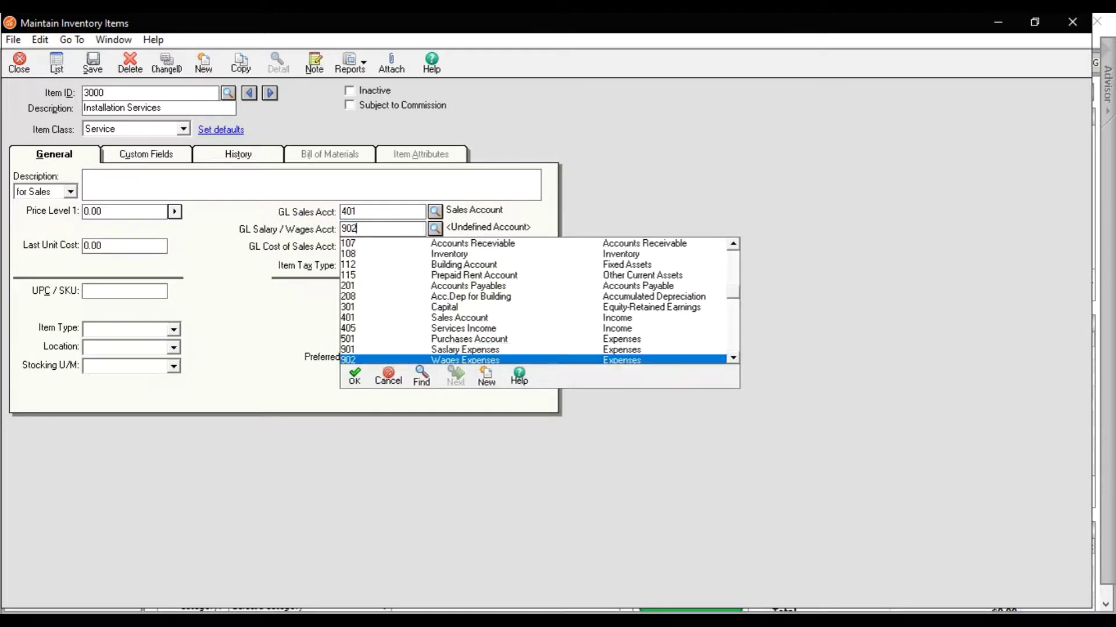
key("Tab")
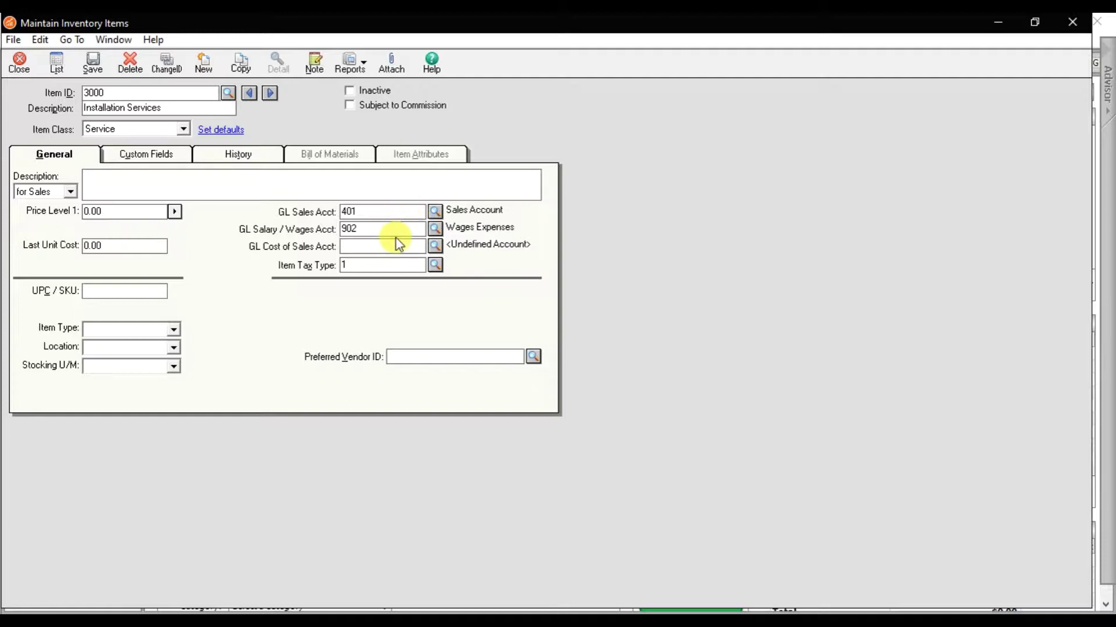
type("501")
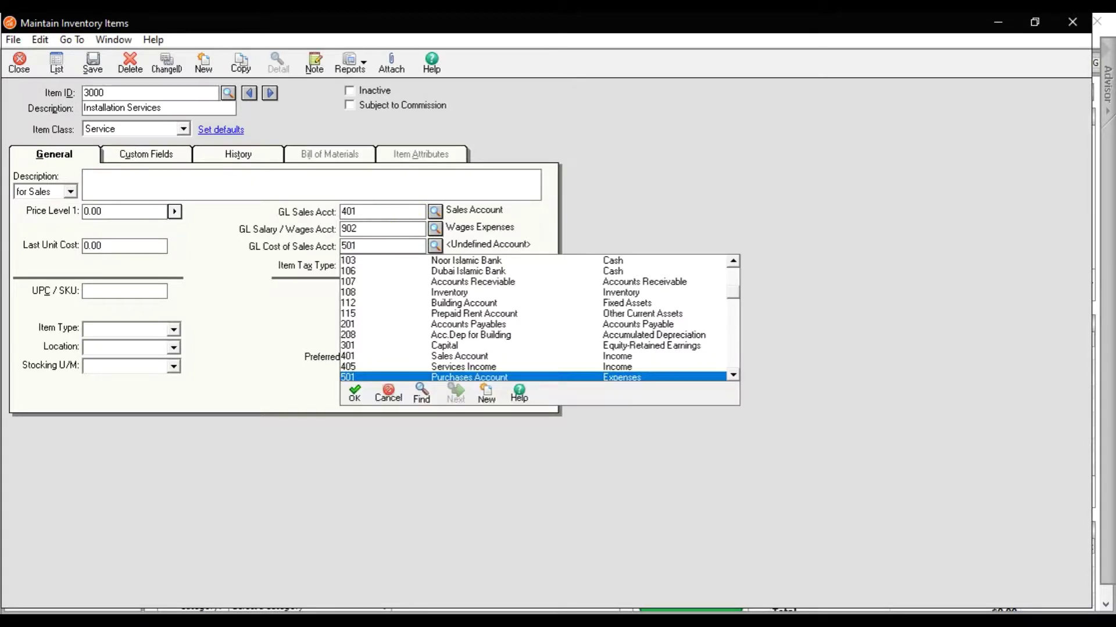
key("Tab")
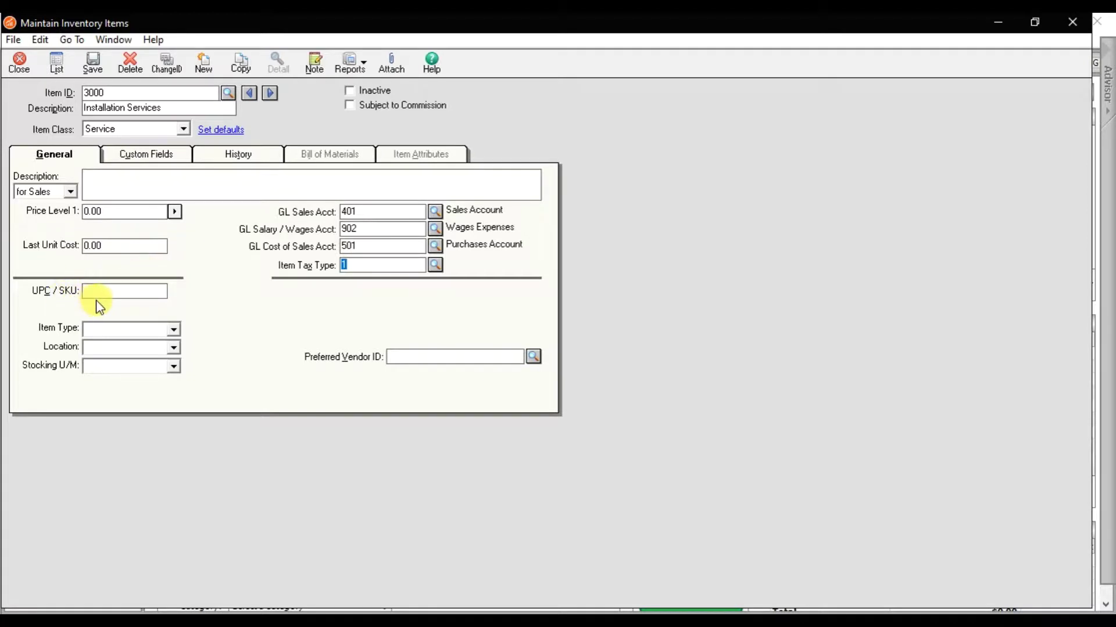
left_click(131, 345)
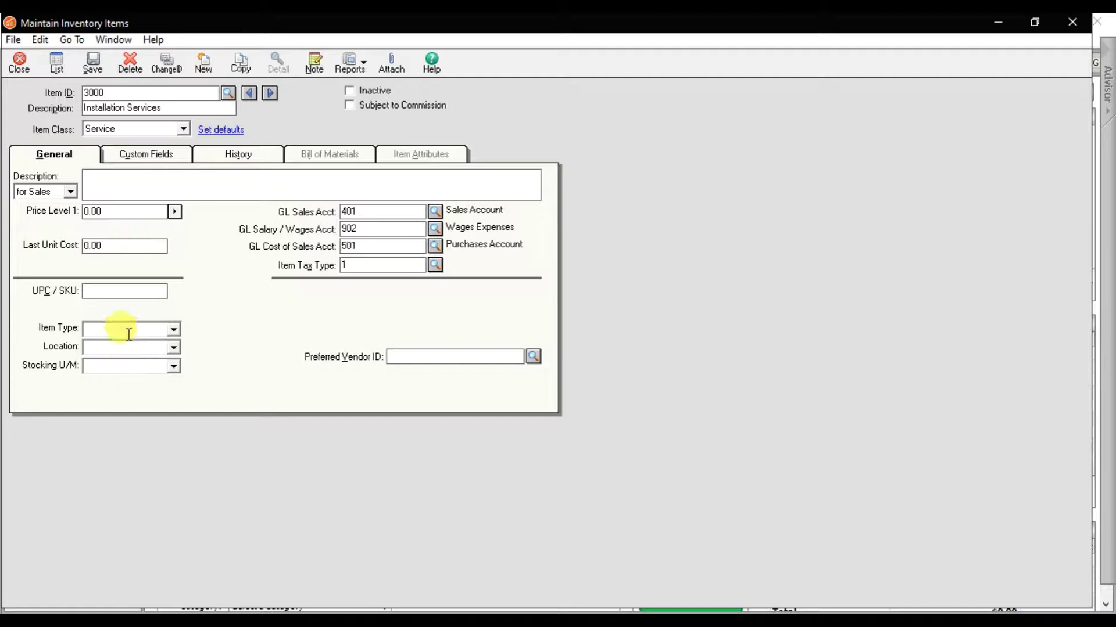
left_click(96, 70)
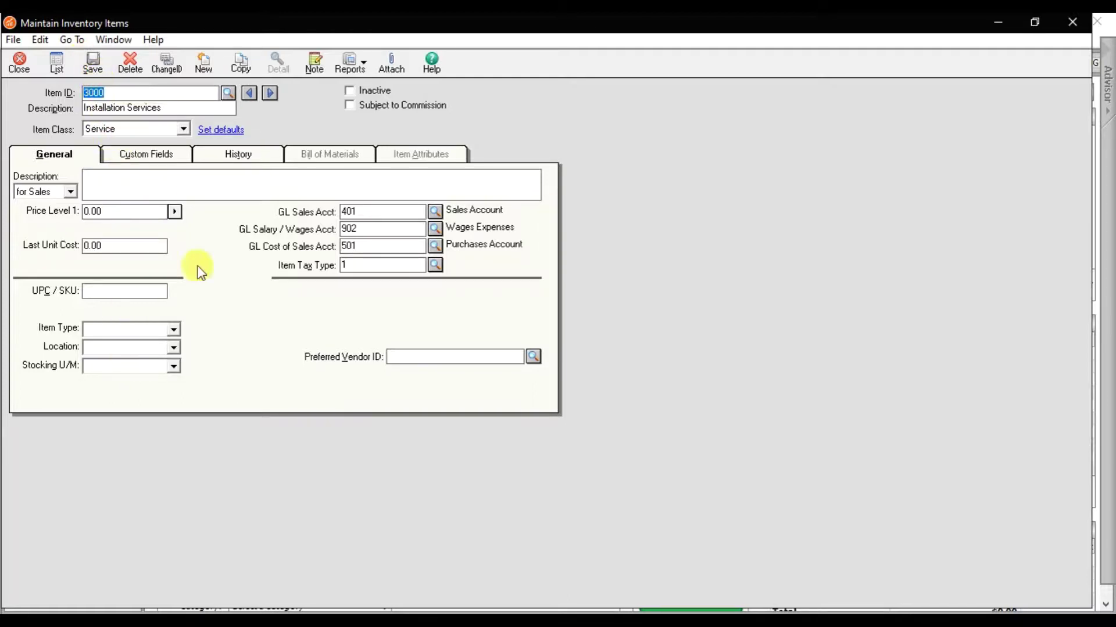
Switch to the Word item list to check the Delivery Service entry, and return to Sage 50's Maintain Inventory Items window.
left_click(376, 604)
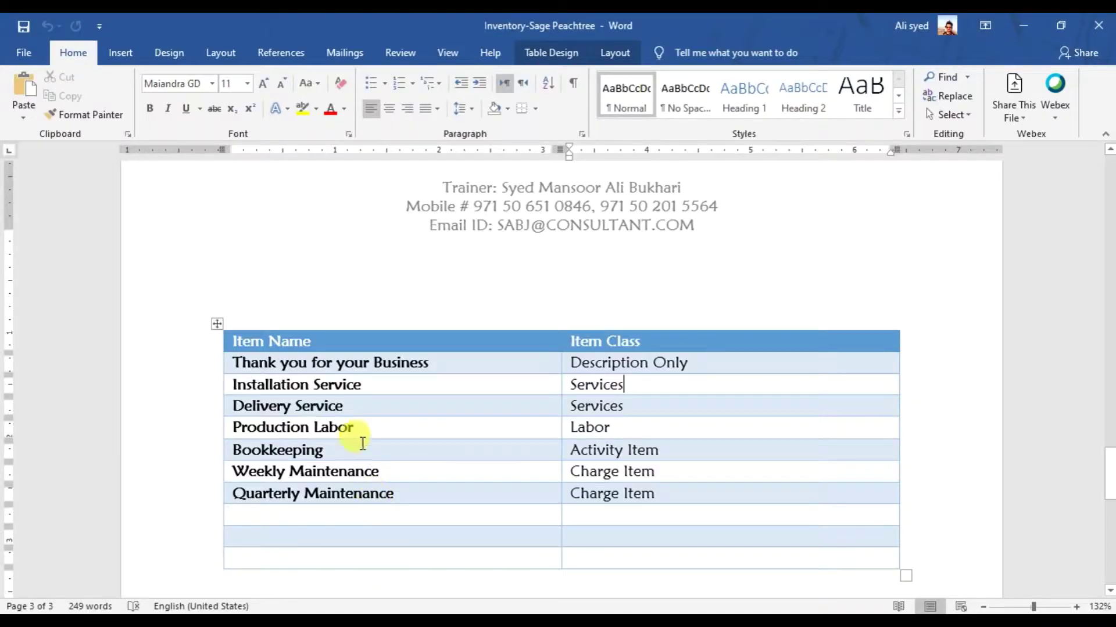
left_click_drag(348, 407, 263, 413)
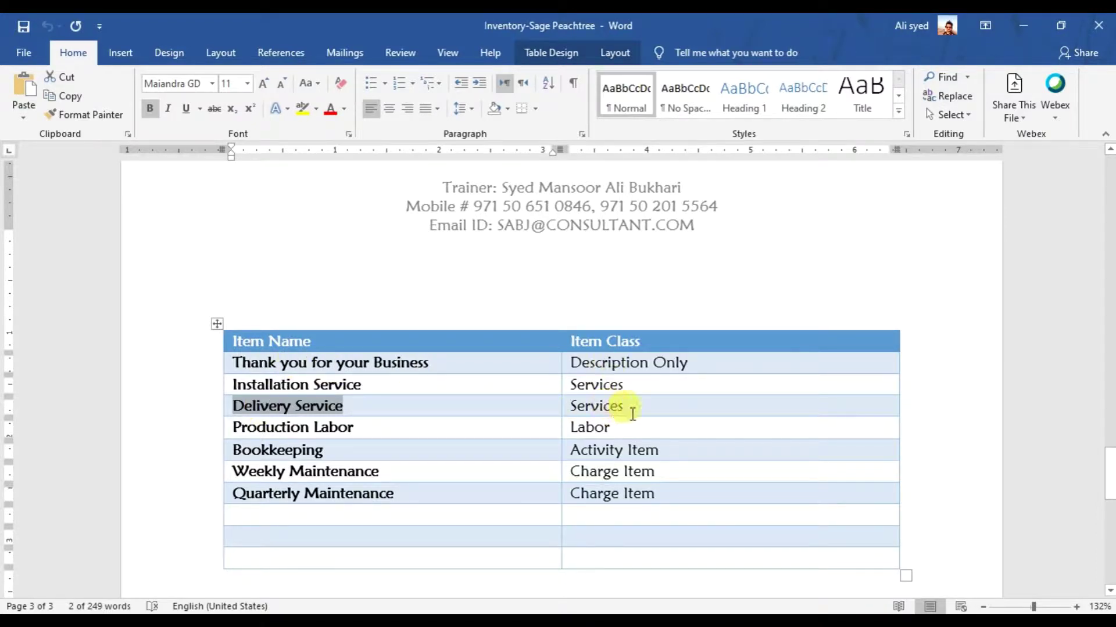
left_click(710, 620)
left_click(833, 565)
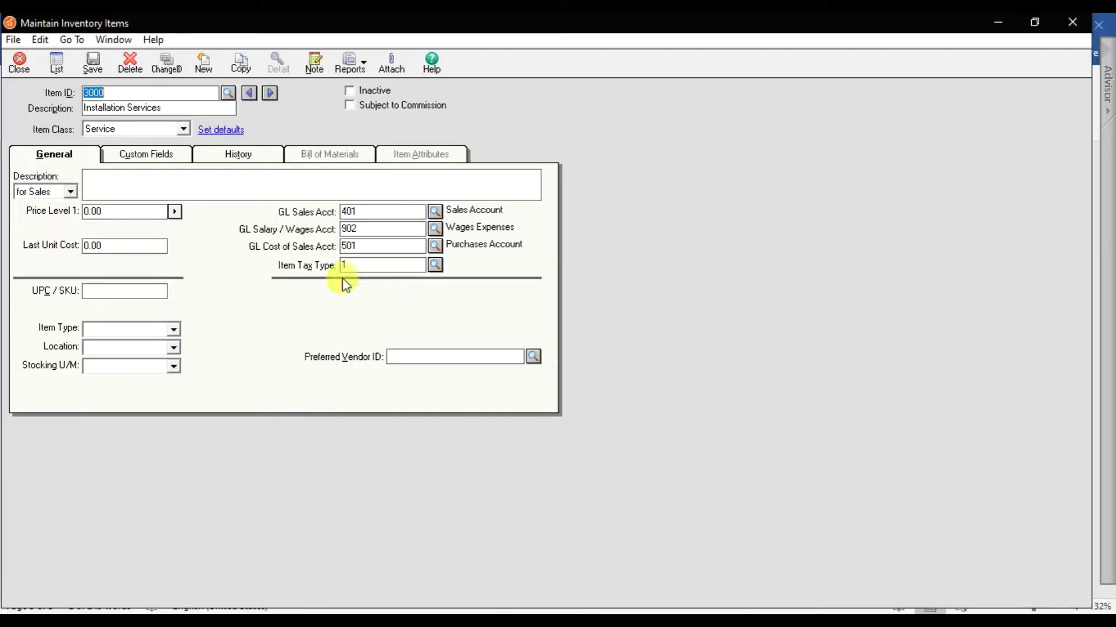
Save a new item 3001, "Delivery Service", reusing the service class and GL accounts on the form, and open a blank item record.
type("300")
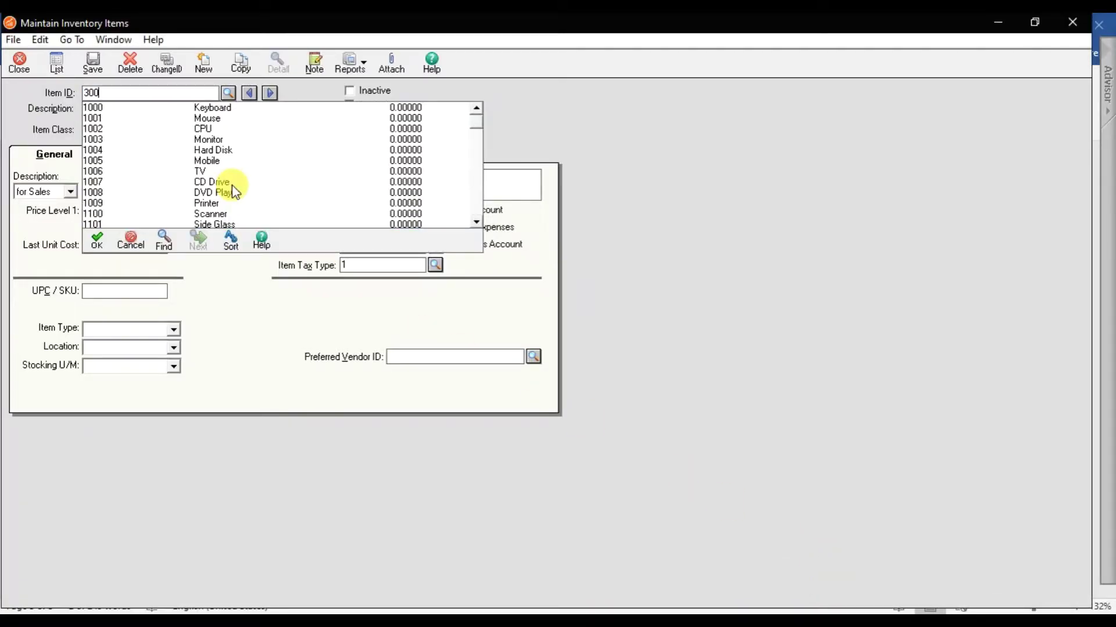
type("1")
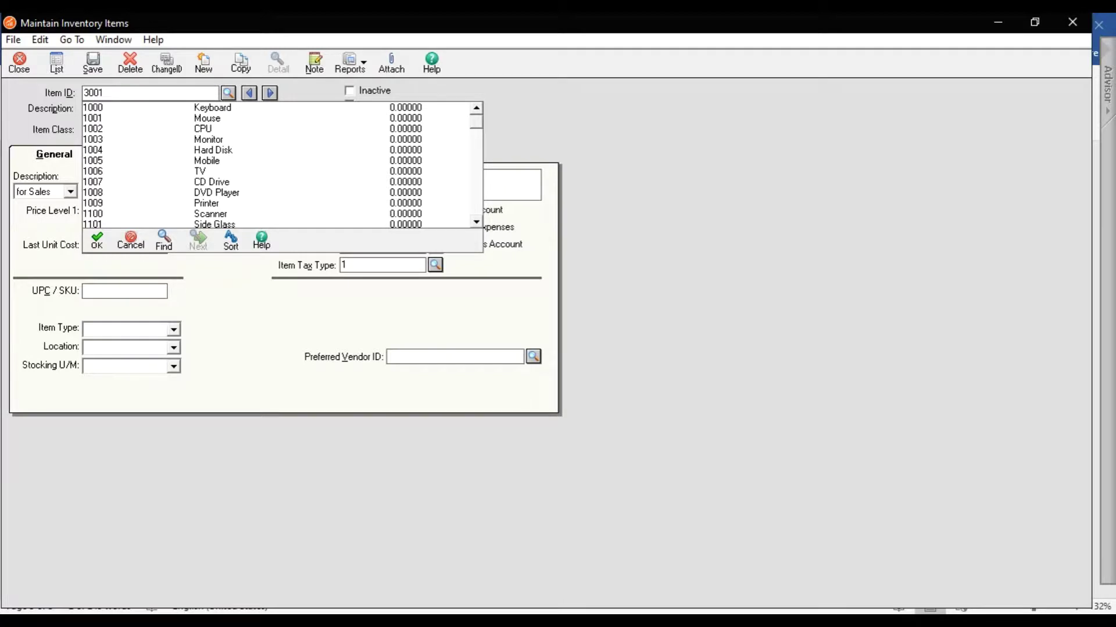
key("Tab")
type("Delivery Service")
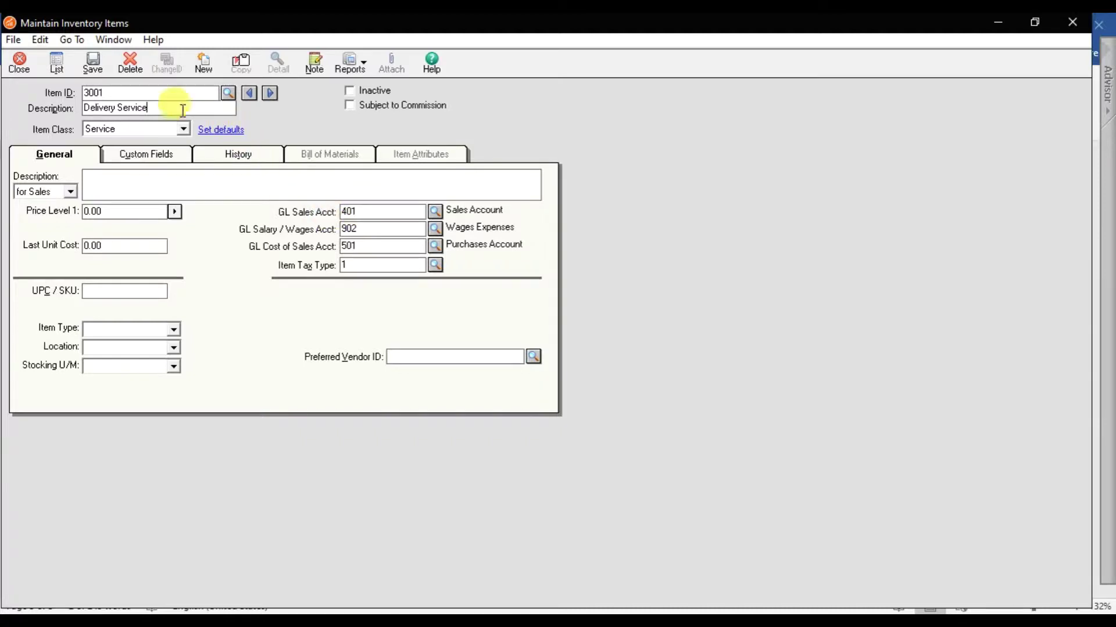
left_click(97, 69)
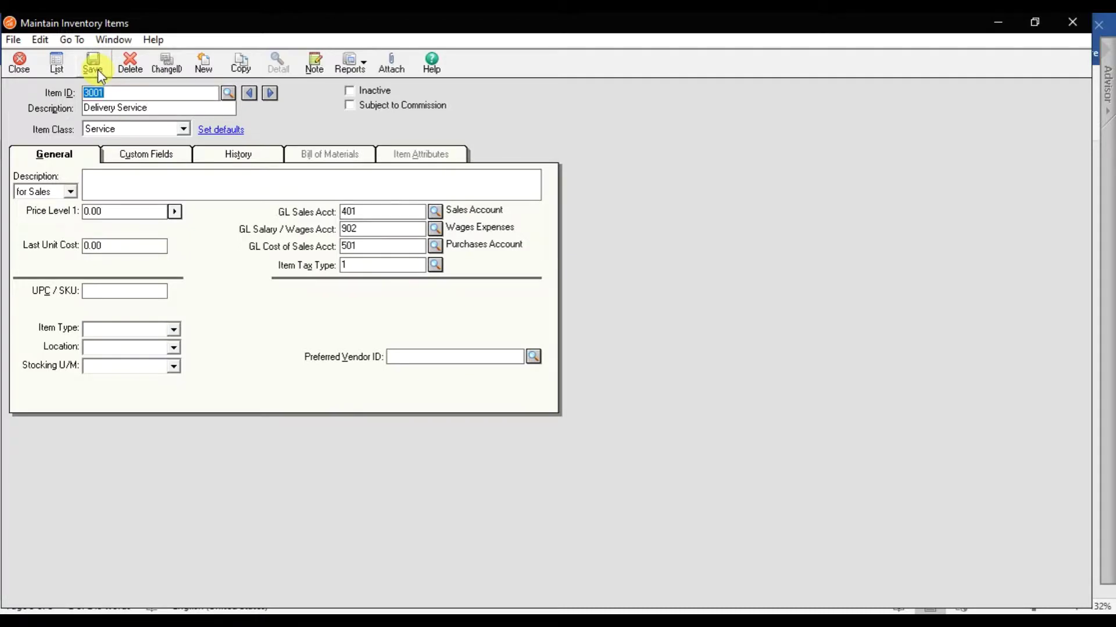
left_click(196, 75)
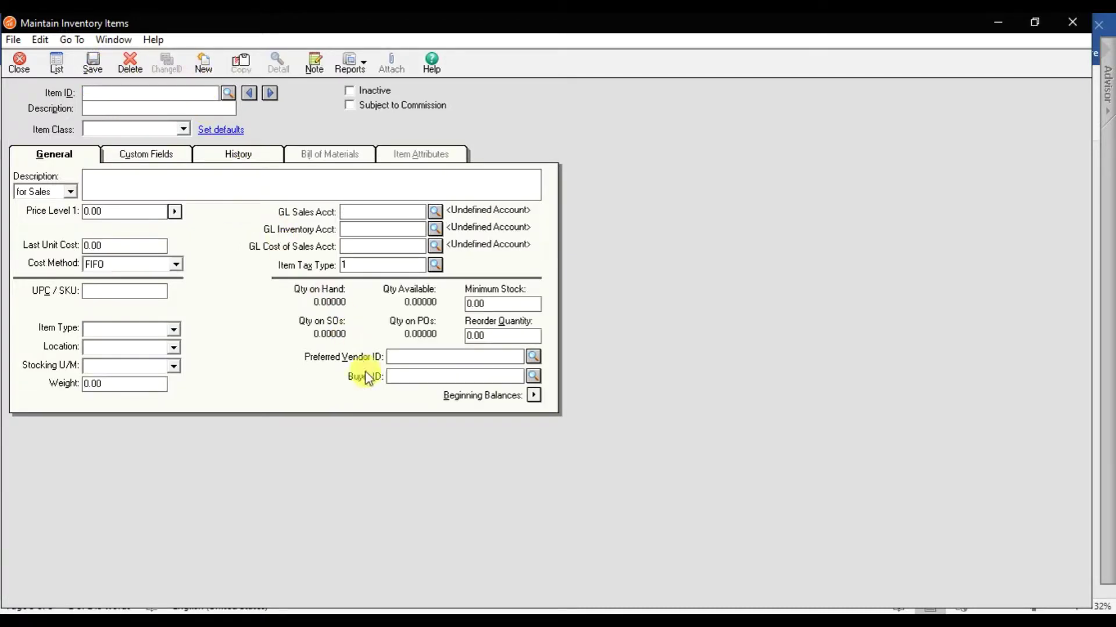
Switch to the Word document and check the item class listed for Production Labor.
left_click(389, 610)
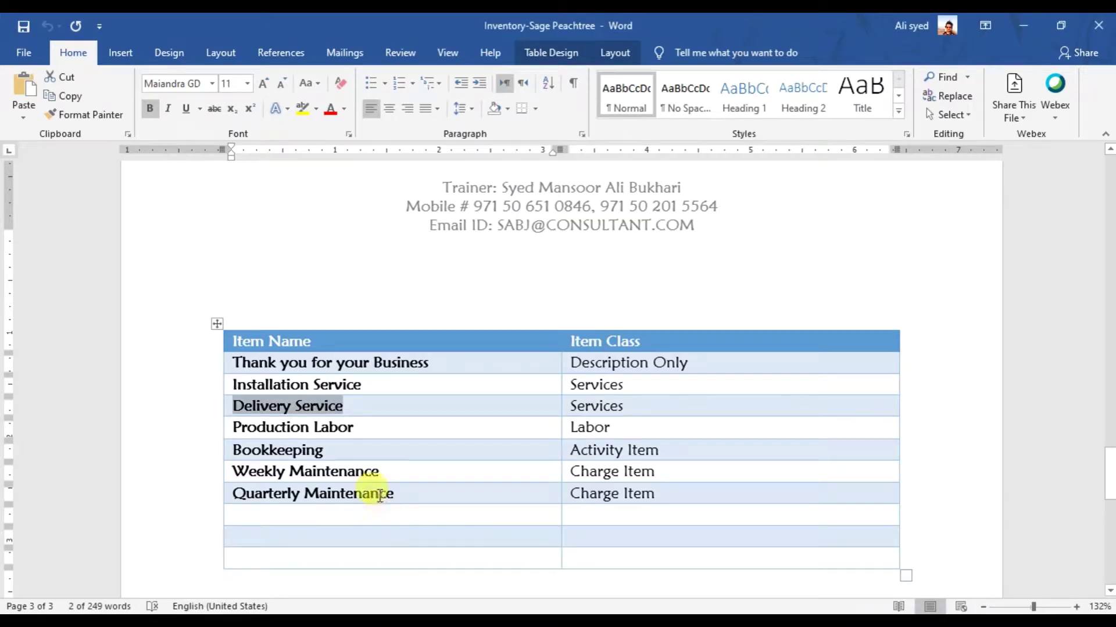
left_click(362, 407)
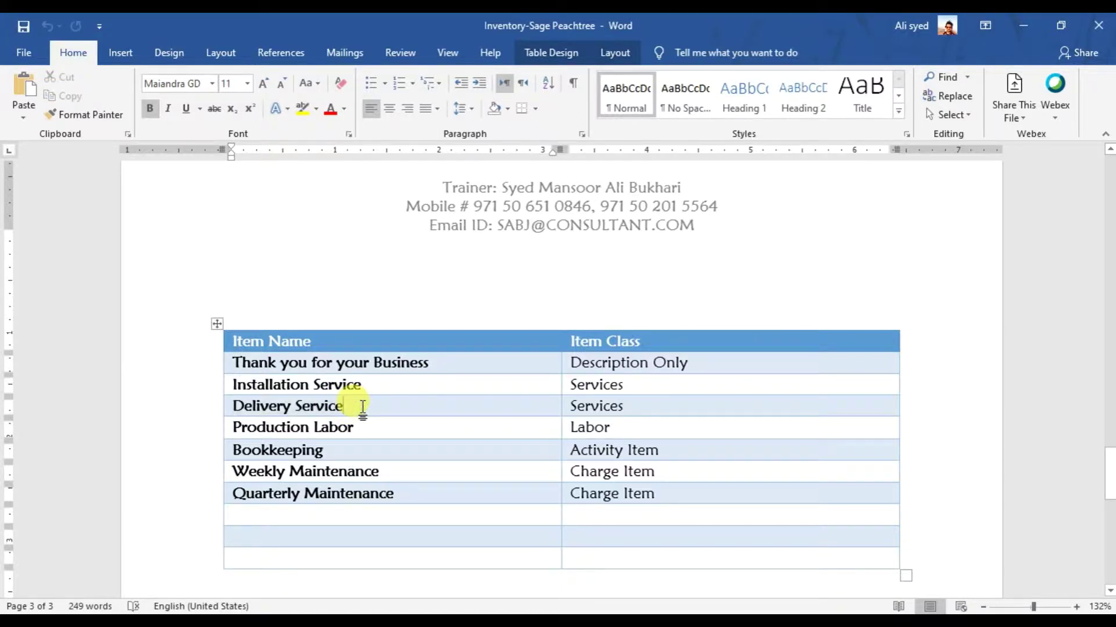
left_click(614, 425)
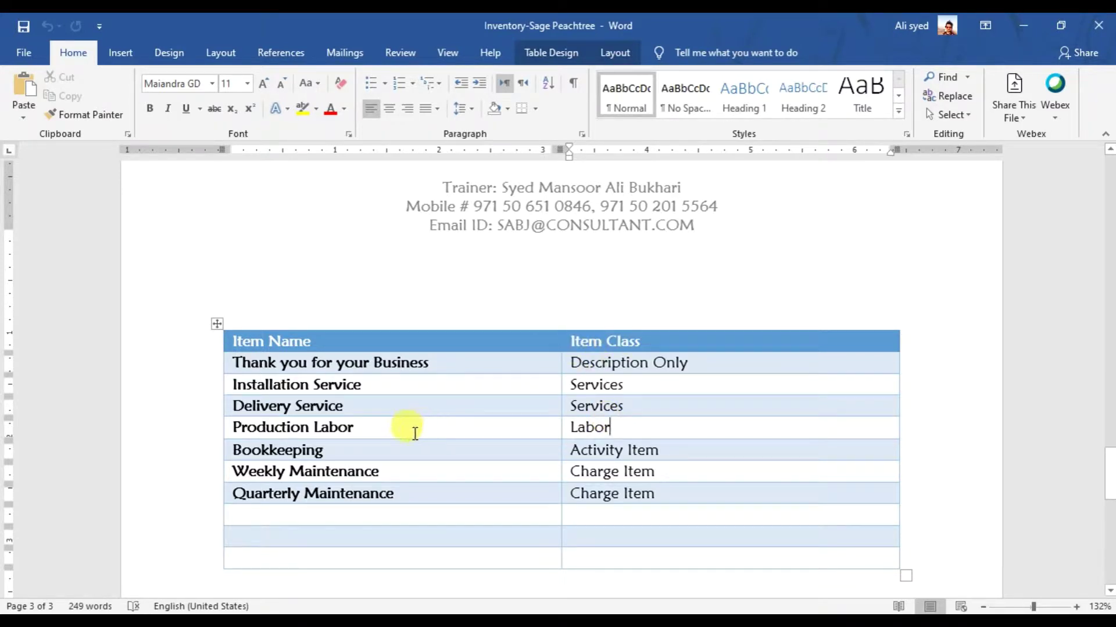
left_click_drag(236, 427, 354, 427)
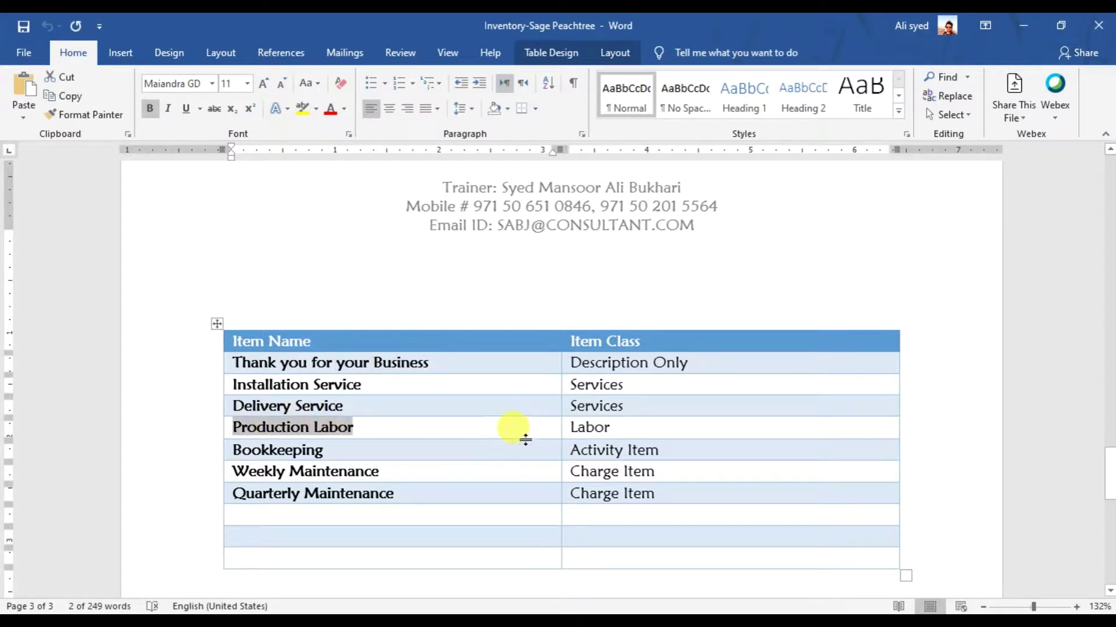
left_click(607, 428)
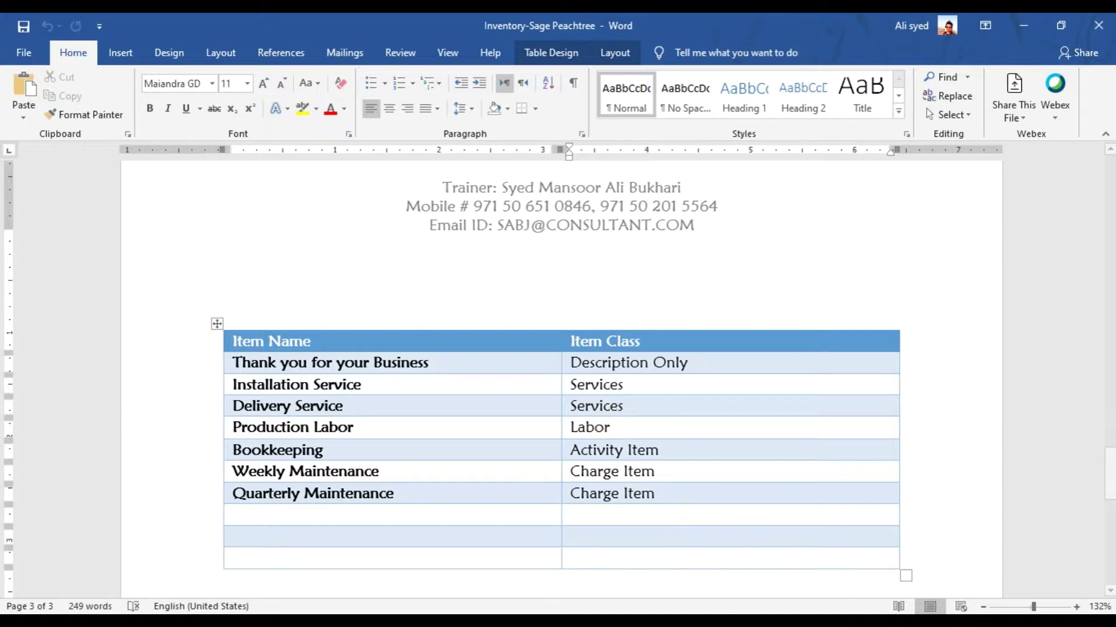
Return to Sage 50's Maintain Inventory Items window and enter item 4000, "Production Labor", with item class Labor.
mouse_move(711, 621)
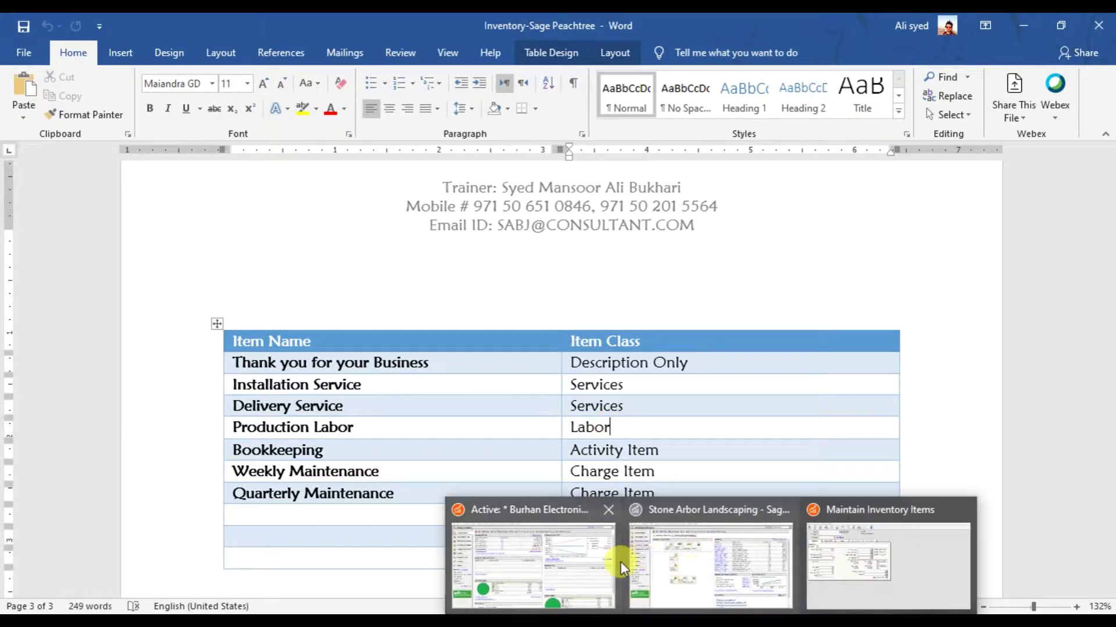
left_click(822, 569)
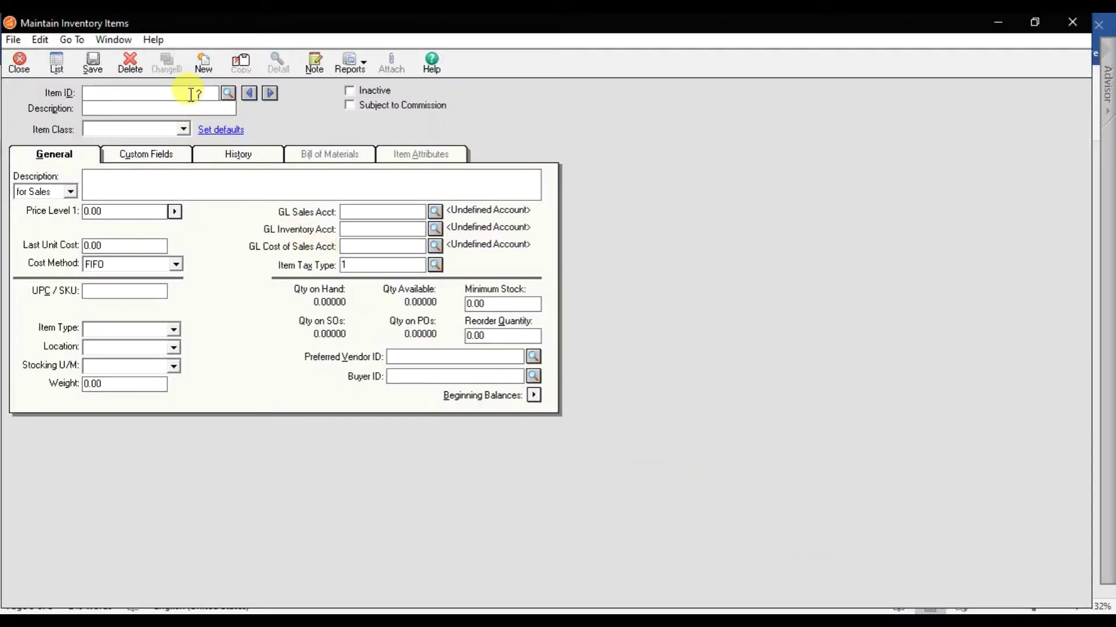
left_click(227, 94)
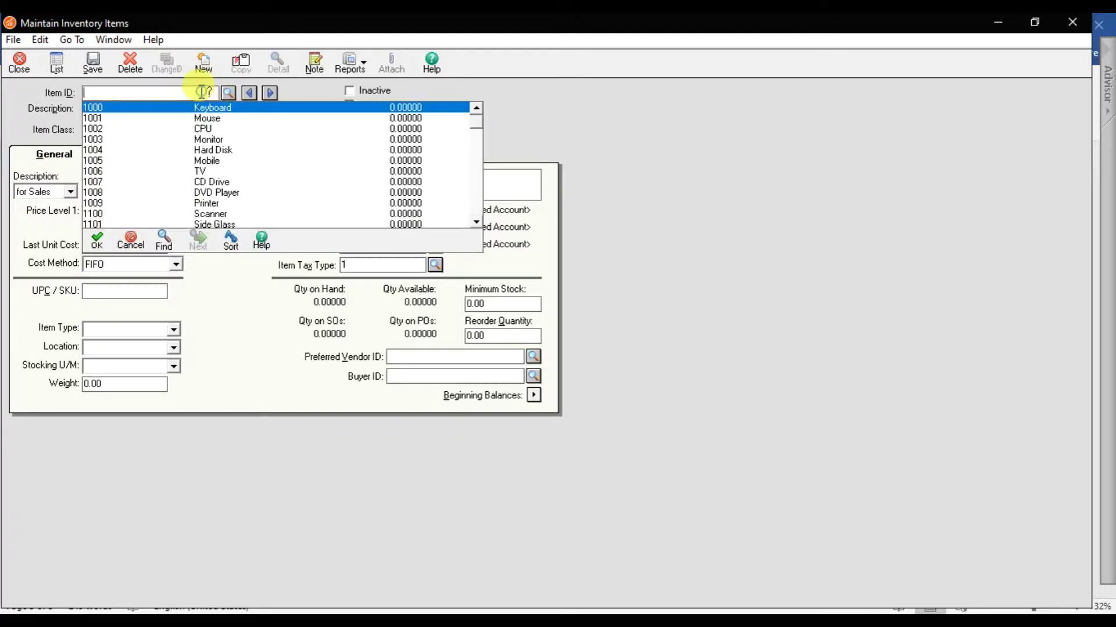
type("4000")
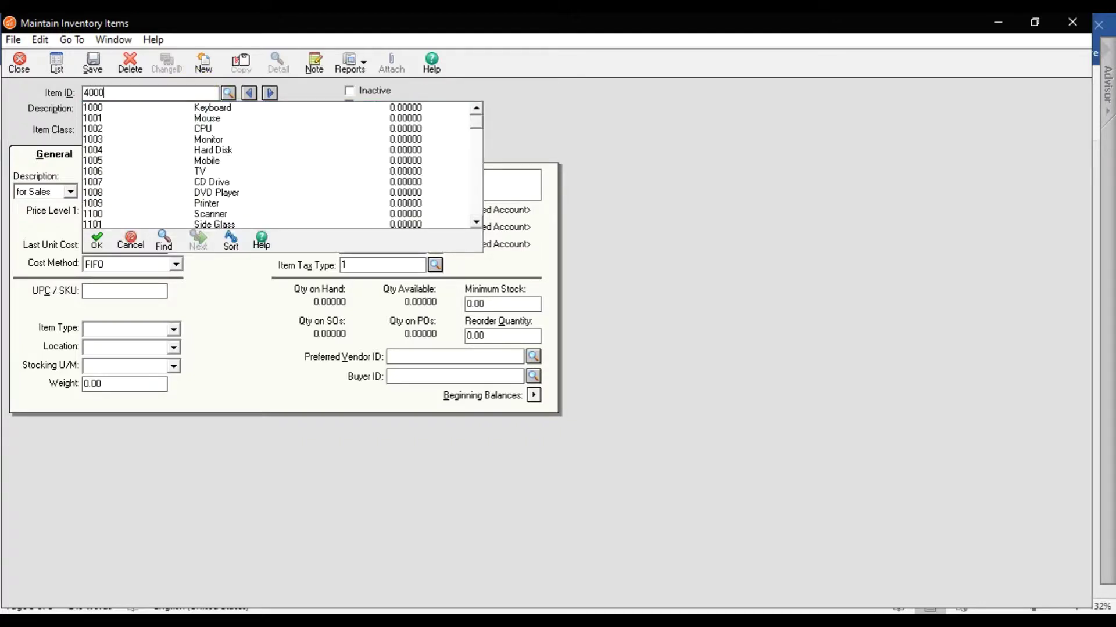
key("Tab")
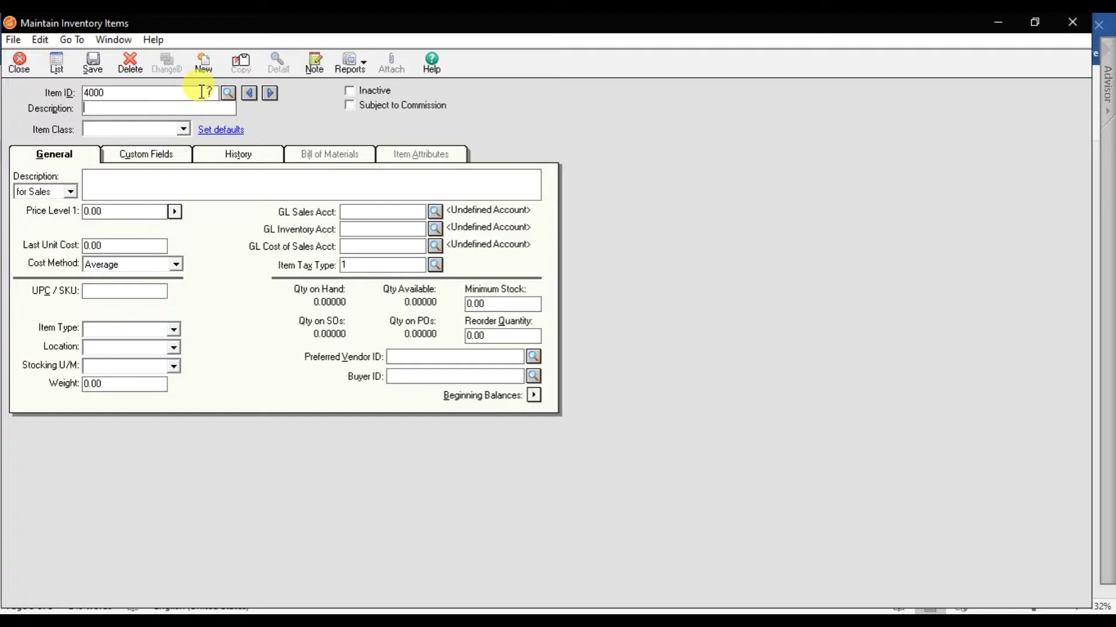
type("Production Labor")
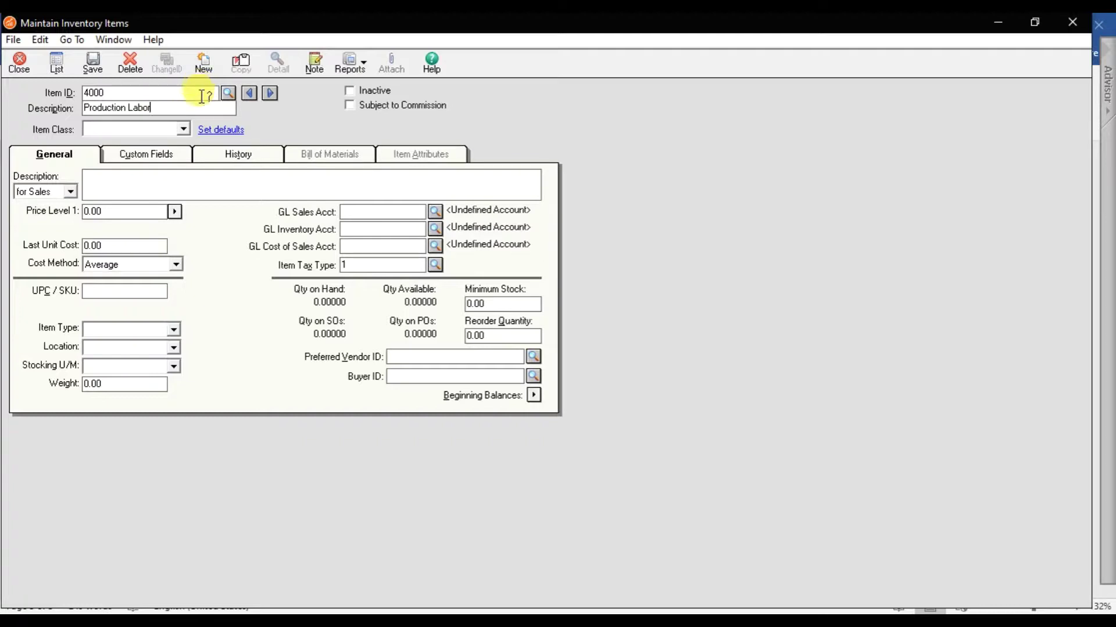
left_click(183, 129)
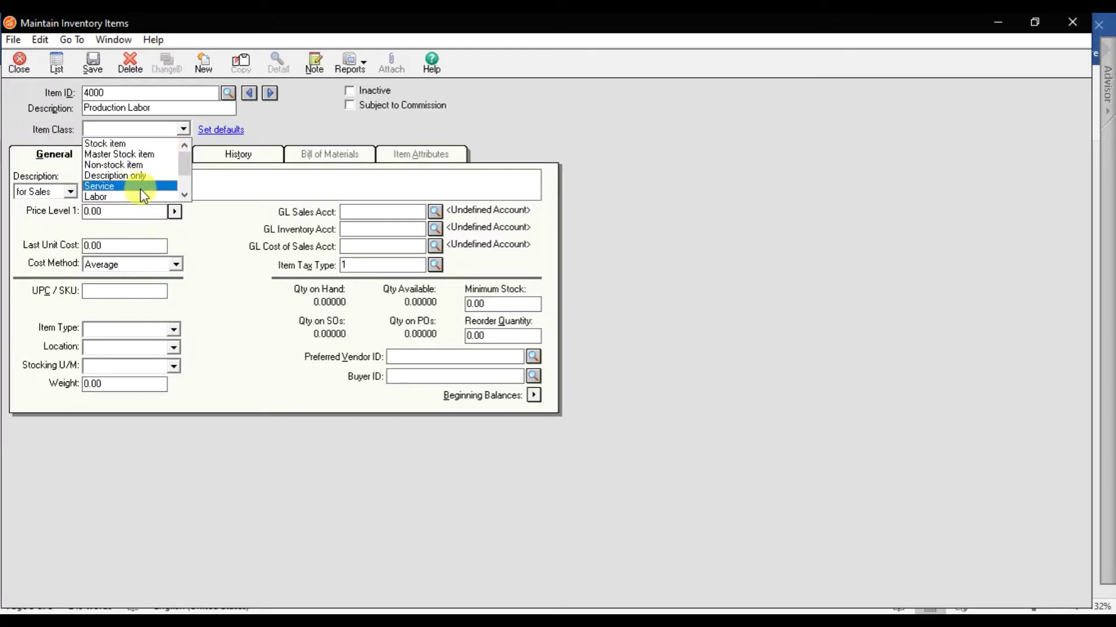
left_click(144, 198)
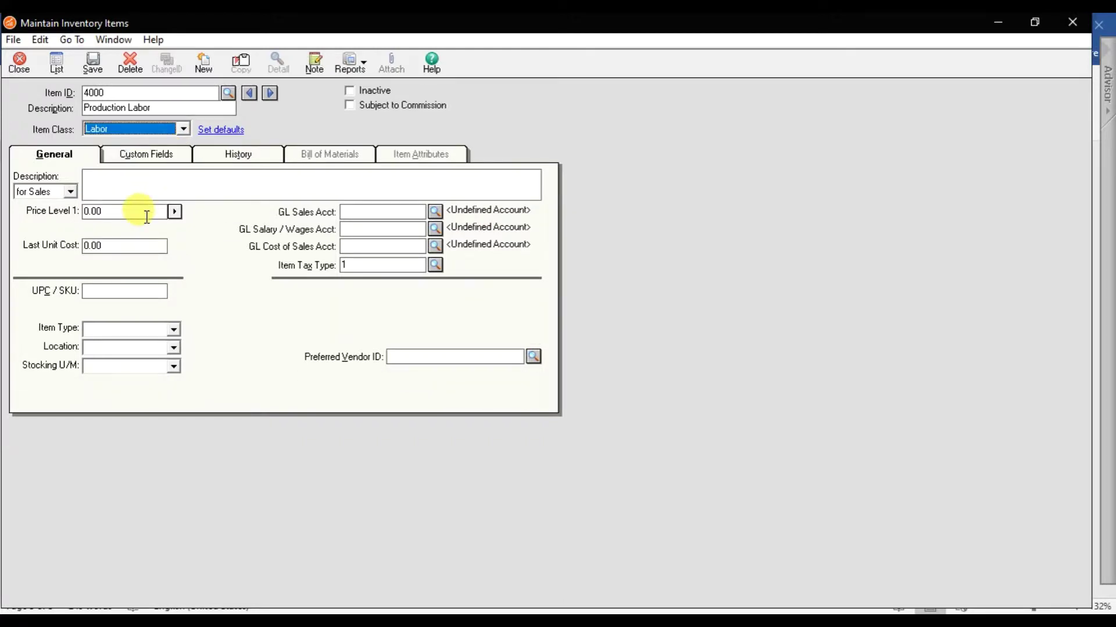
Set Production Labor's GL sales account to 401, salary/wages account to 902 and cost of sales account to 501, and save the item.
left_click(146, 216)
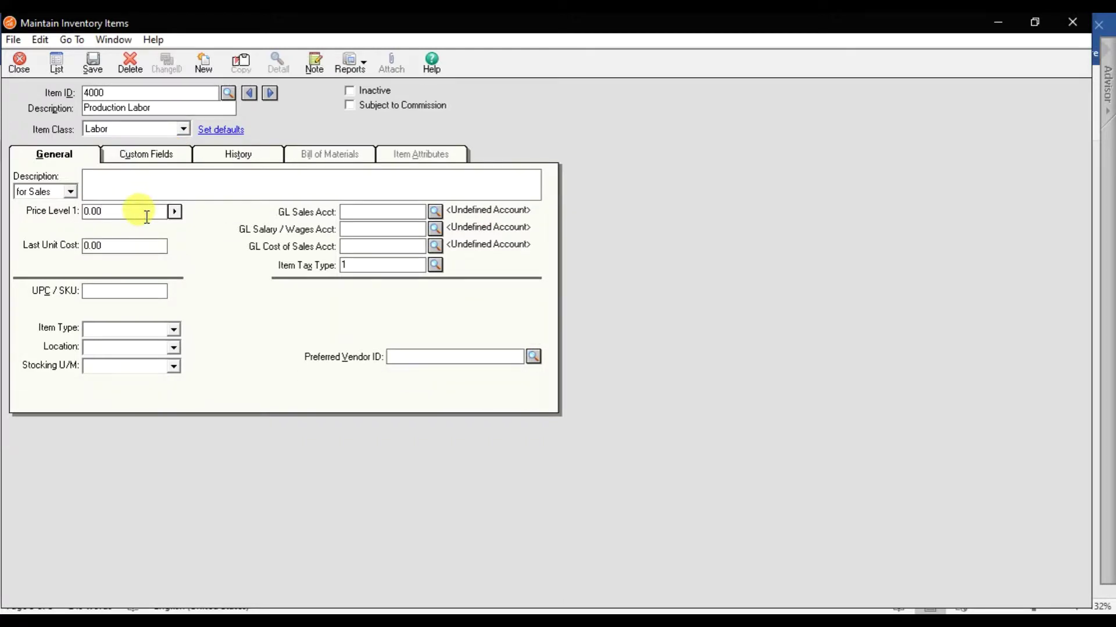
left_click(354, 212)
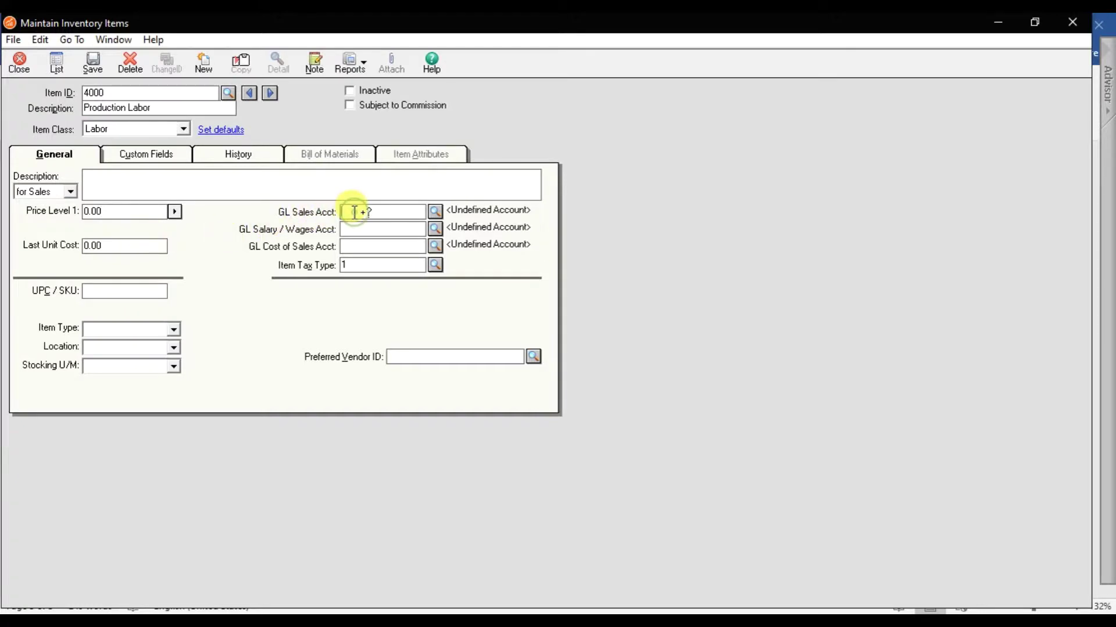
type("401")
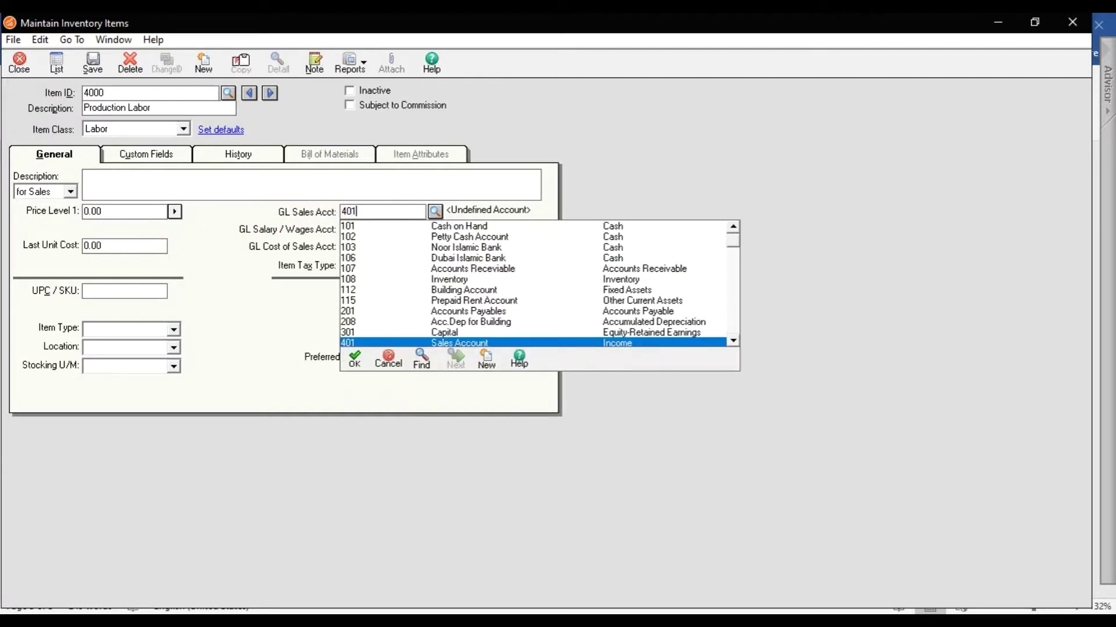
left_click(354, 213)
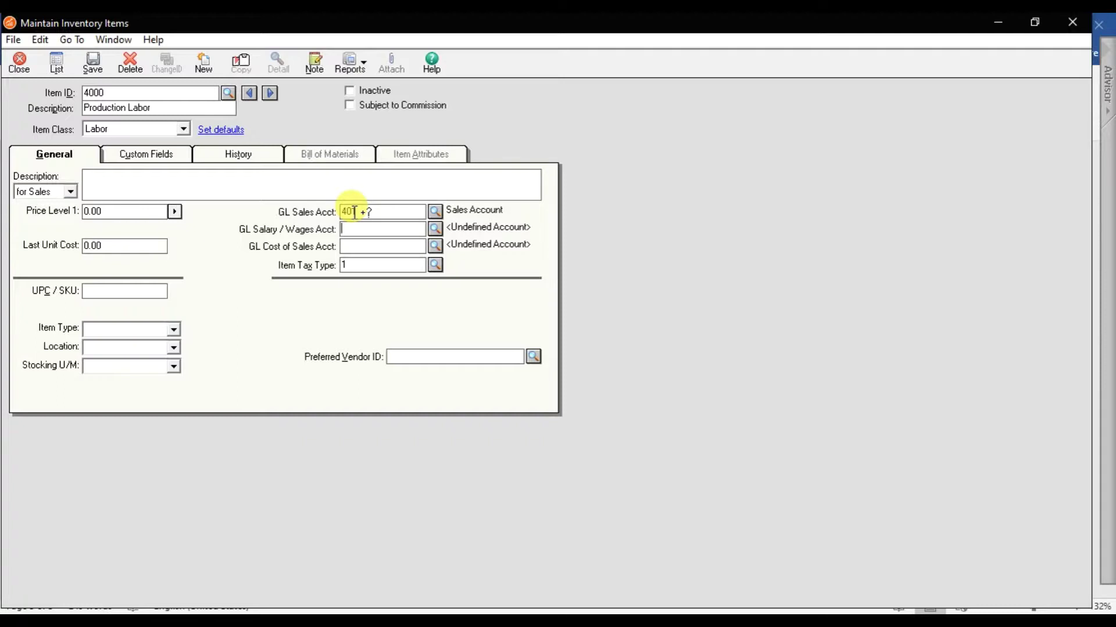
type("902")
left_click(354, 212)
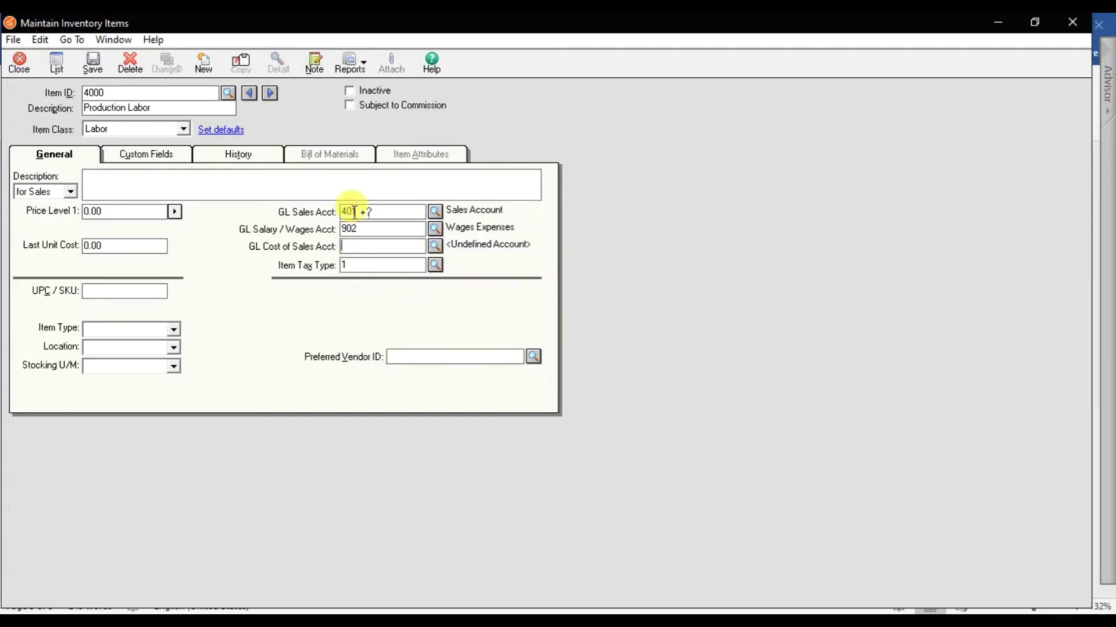
type("501")
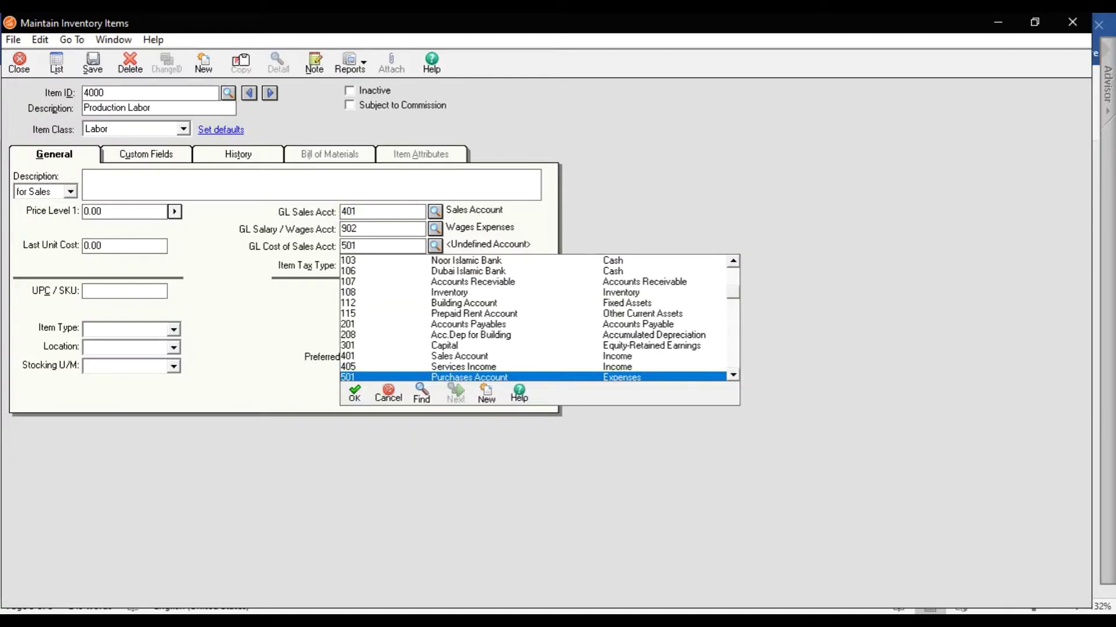
key("Tab")
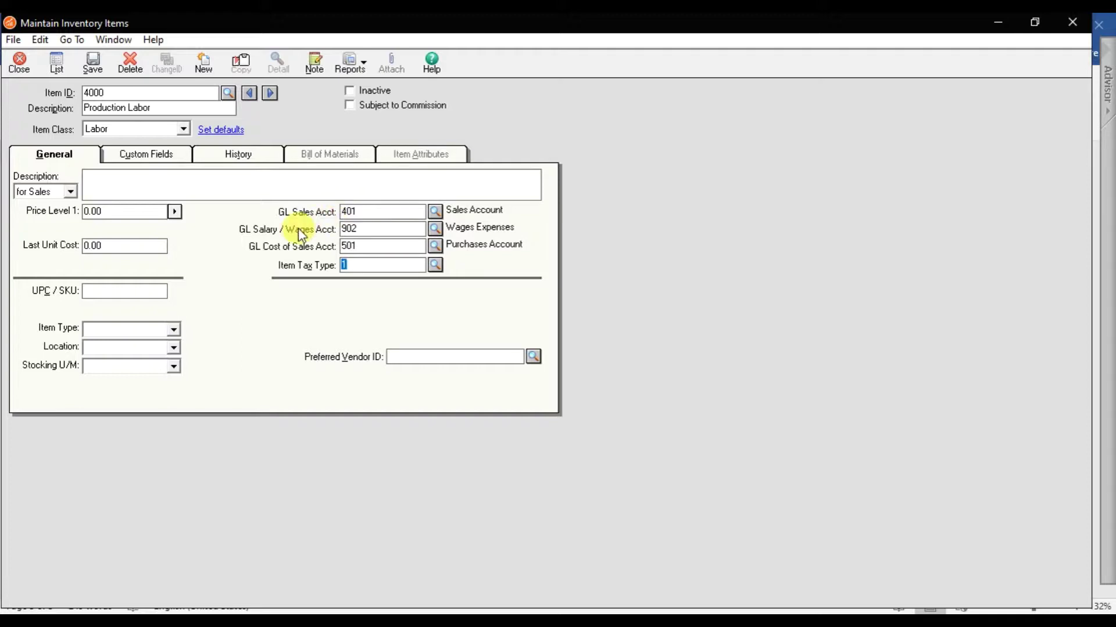
left_click(119, 290)
left_click(119, 368)
left_click(103, 68)
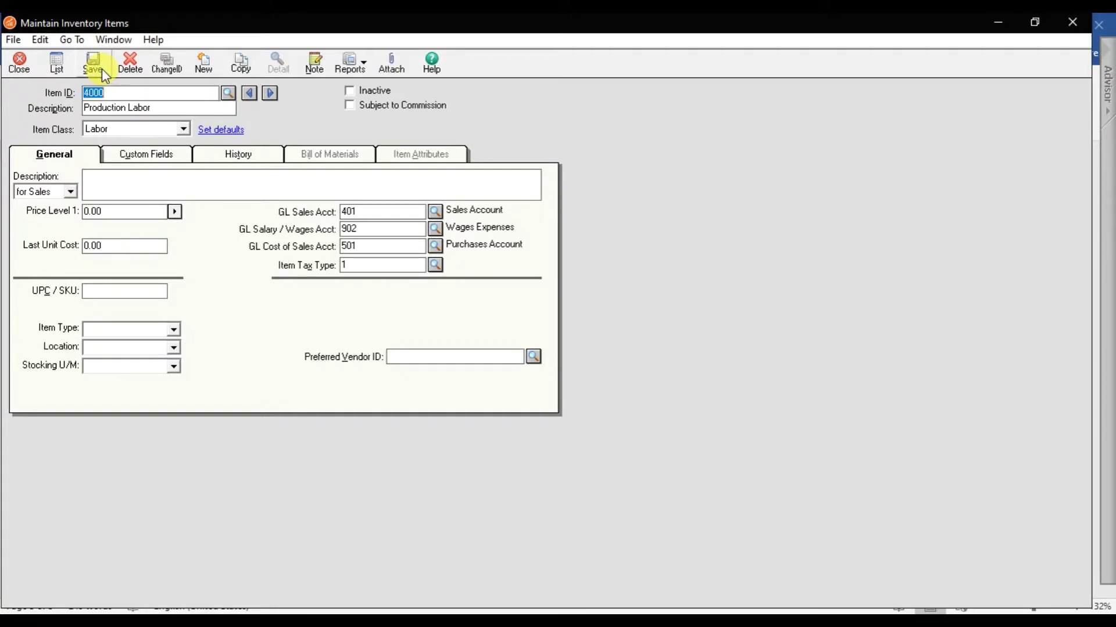
Switch to the Word item list and check the item class listed for Bookkeeping.
left_click(381, 605)
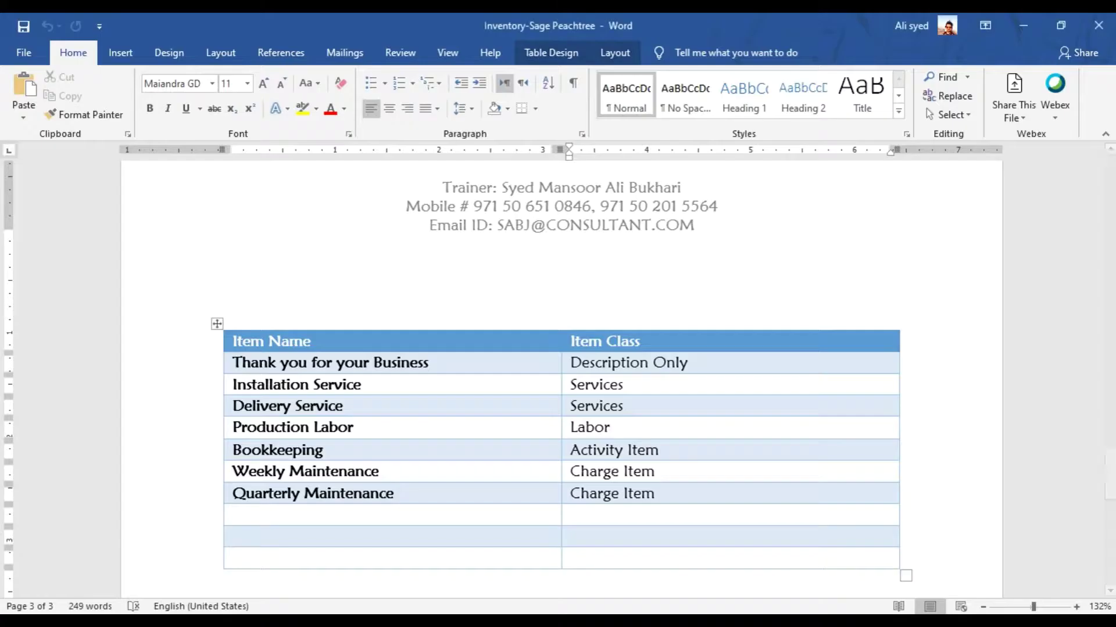
left_click(401, 444)
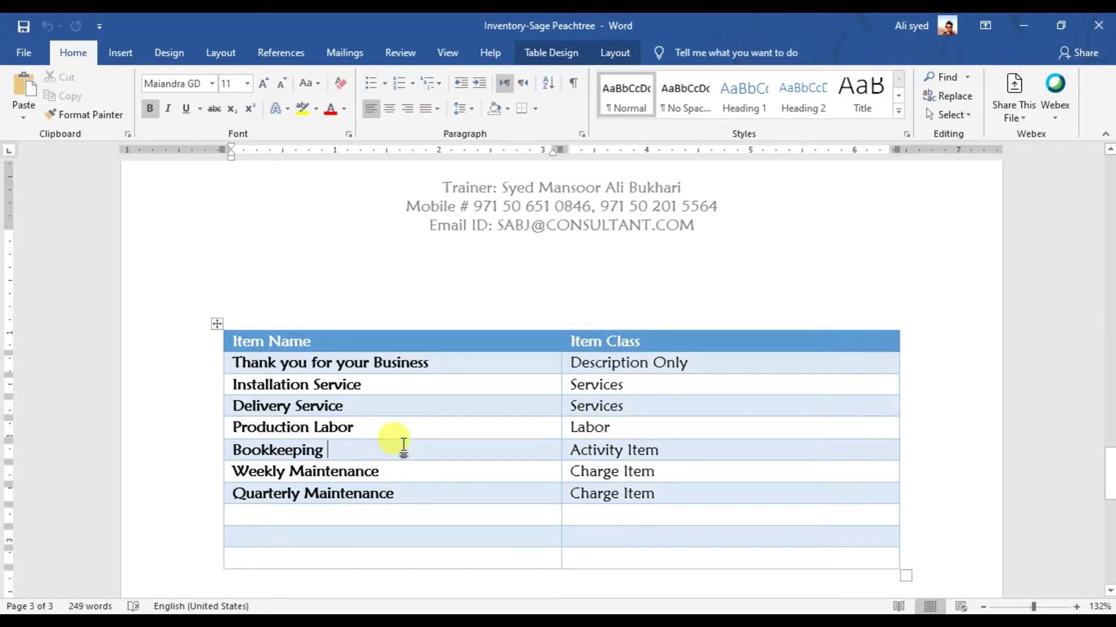
left_click_drag(403, 447, 229, 452)
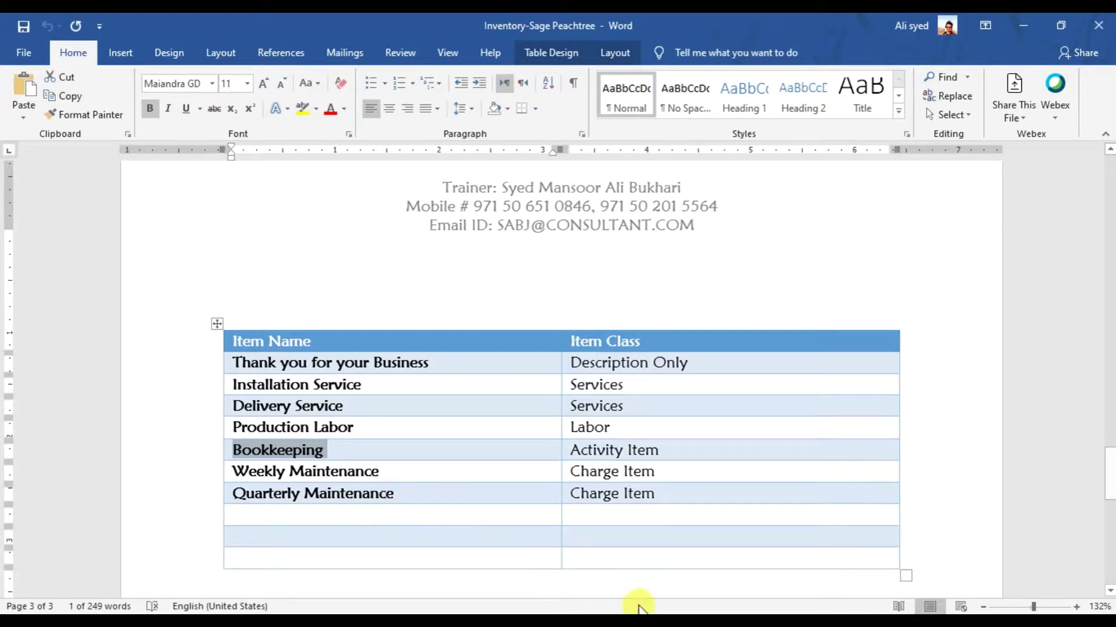
Return to Sage 50's Maintain Inventory Items window and start a new item with ID 6000 and description "Bookkeeping".
left_click(667, 613)
left_click(843, 565)
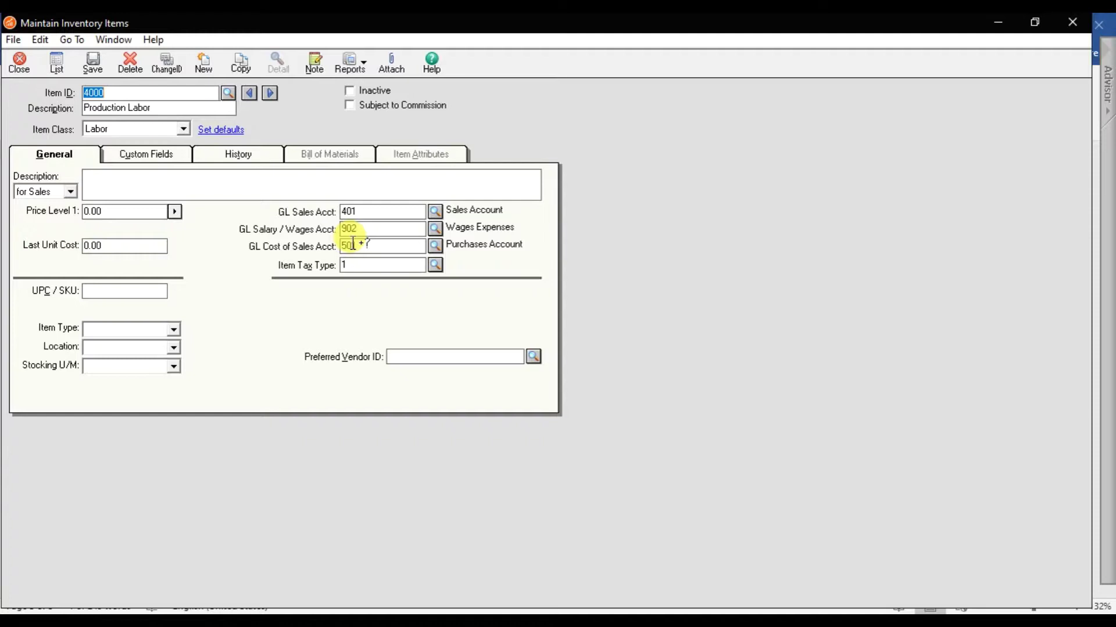
left_click(207, 61)
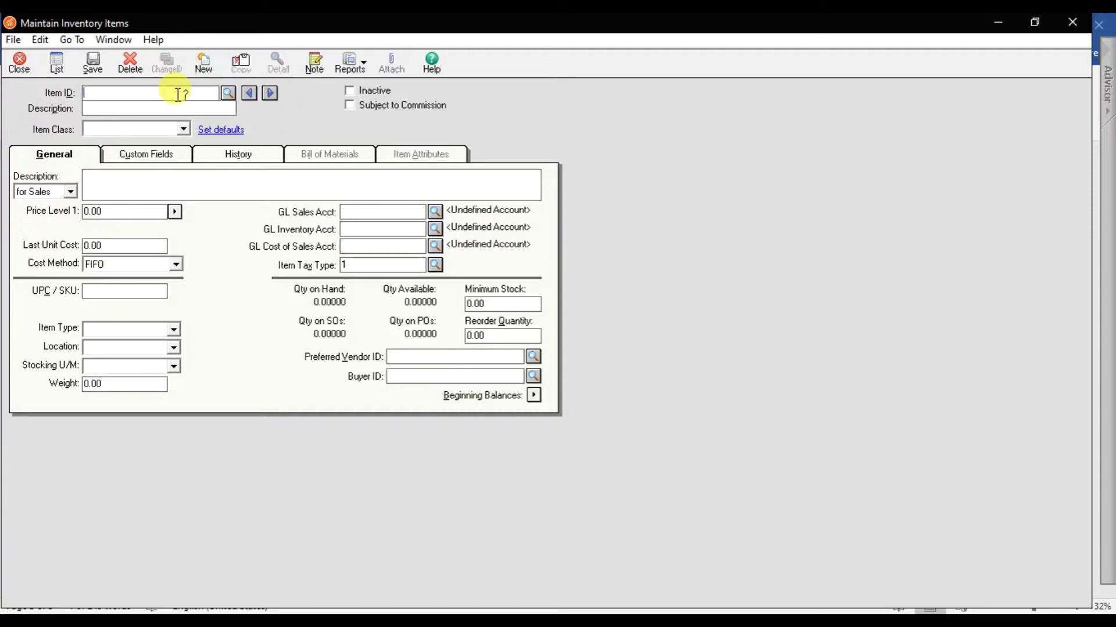
type("5000")
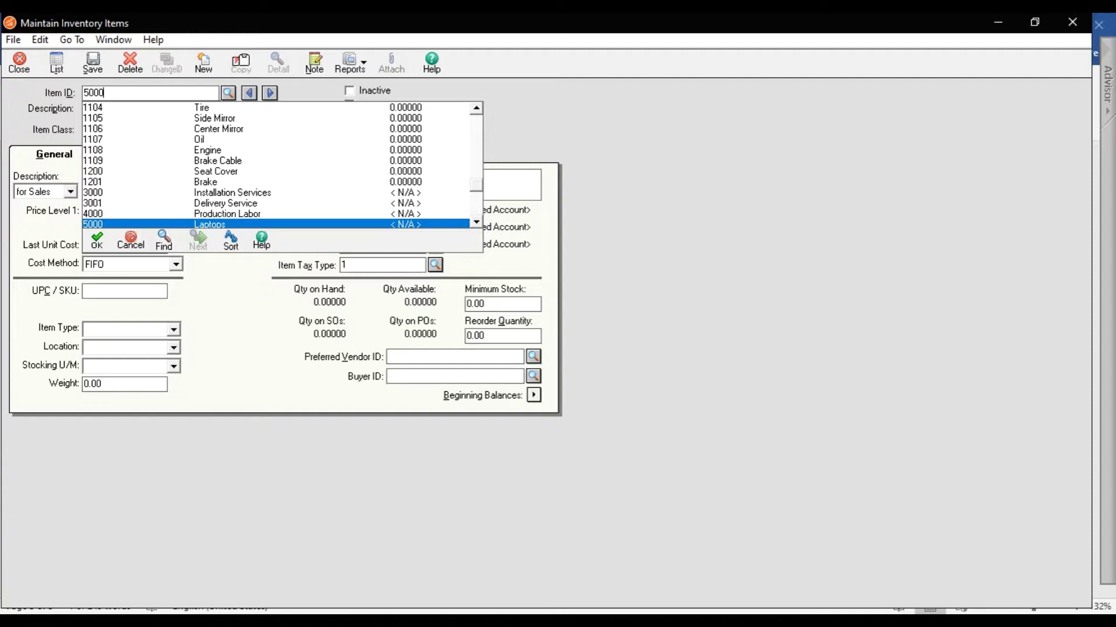
key("BackSpace")
key("BackSpace")
key("BackSpace")
key("BackSpace")
type("6000")
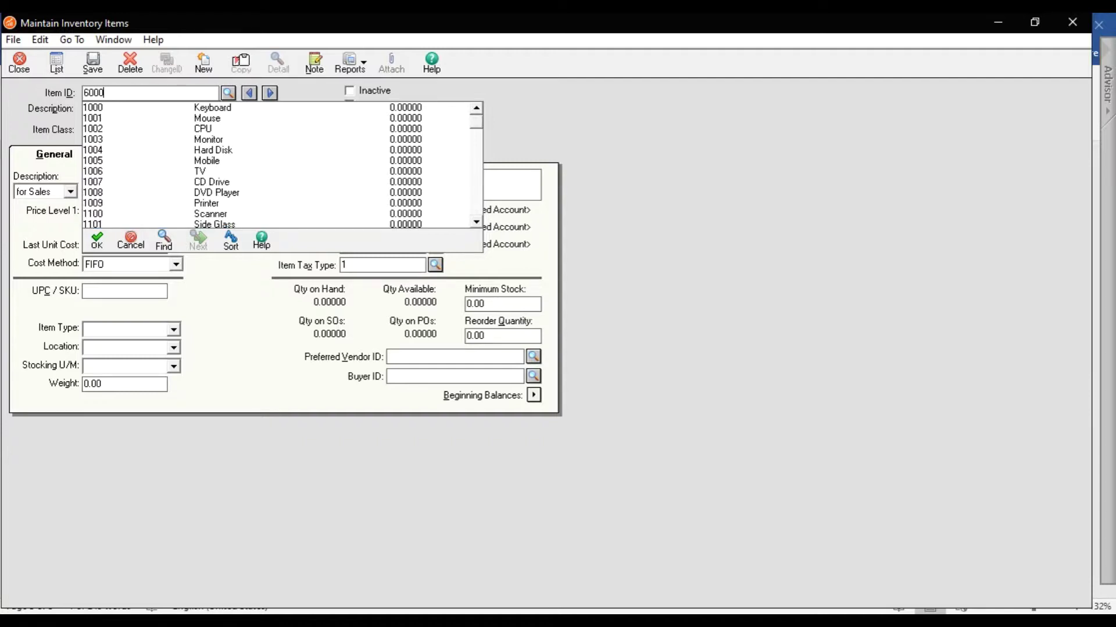
left_click(178, 94)
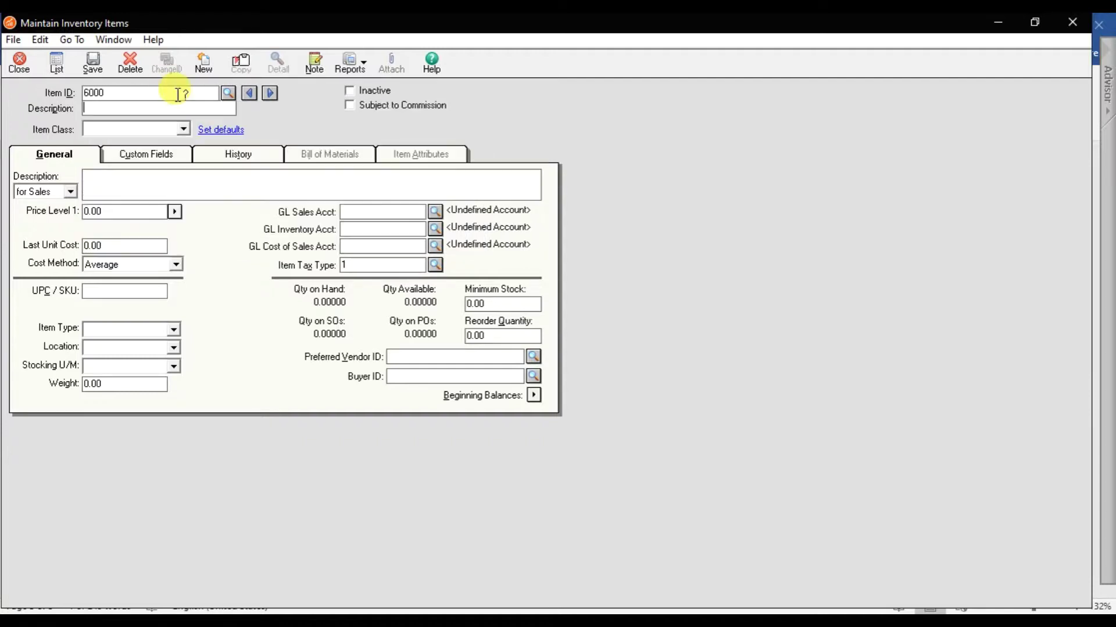
type("Bookkeeping")
Set Bookkeeping's item class to Activity item and its GL income account to 405, Services Income.
left_click(185, 129)
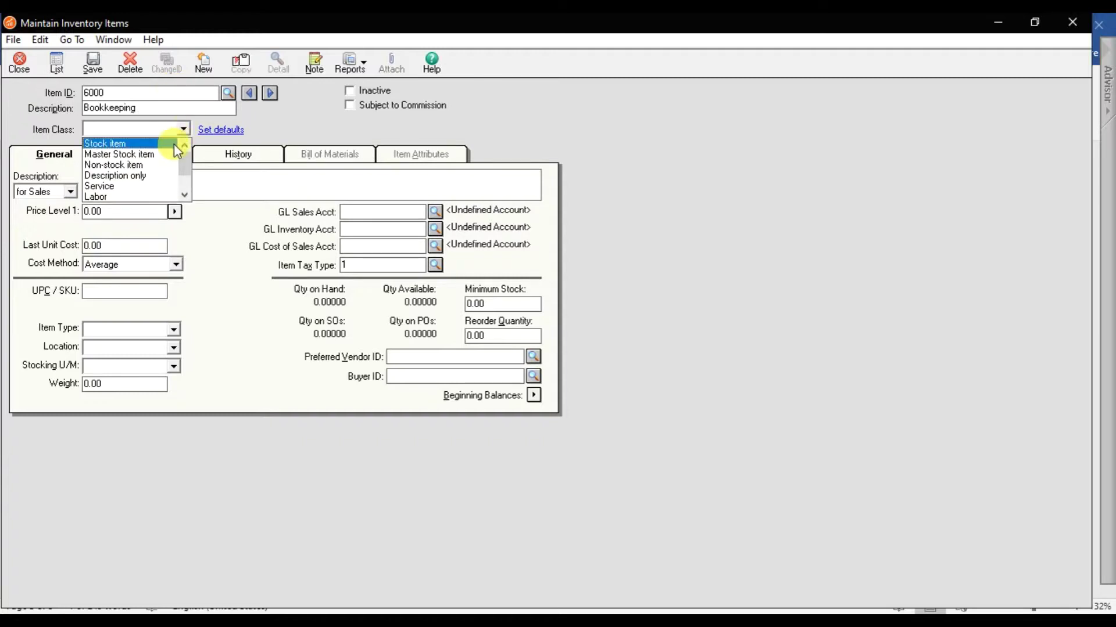
scroll(170, 160, "down", 1)
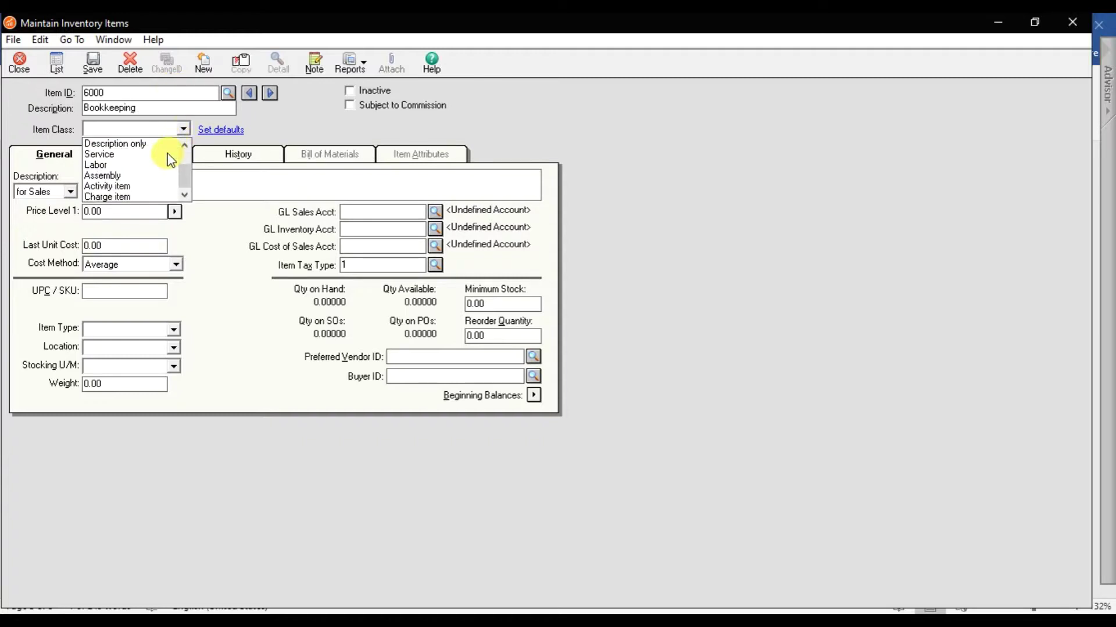
left_click(148, 184)
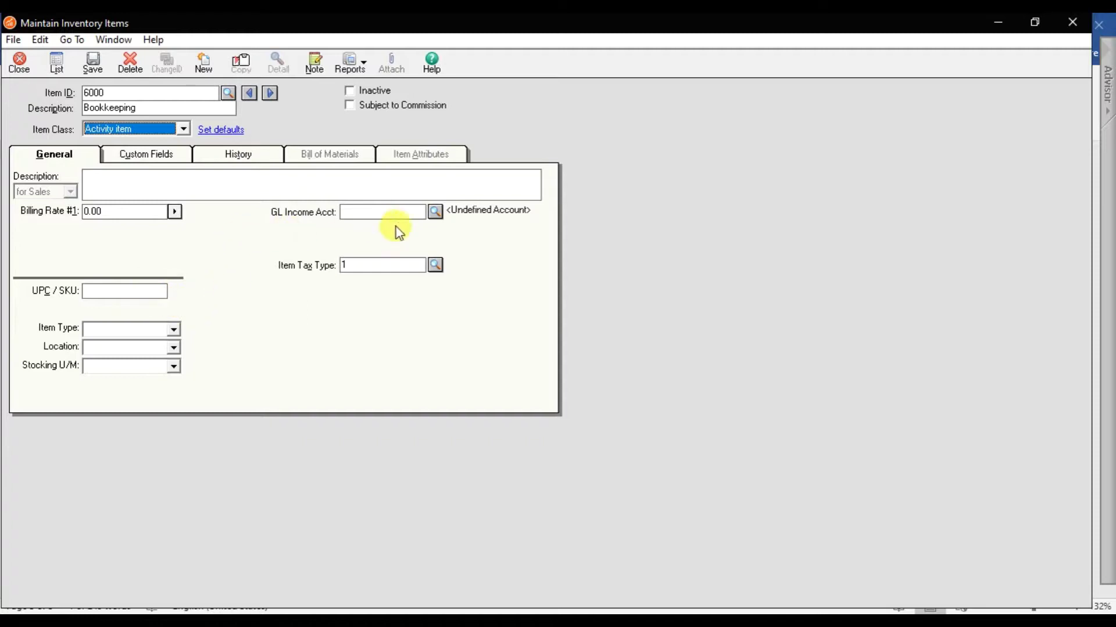
left_click(435, 212)
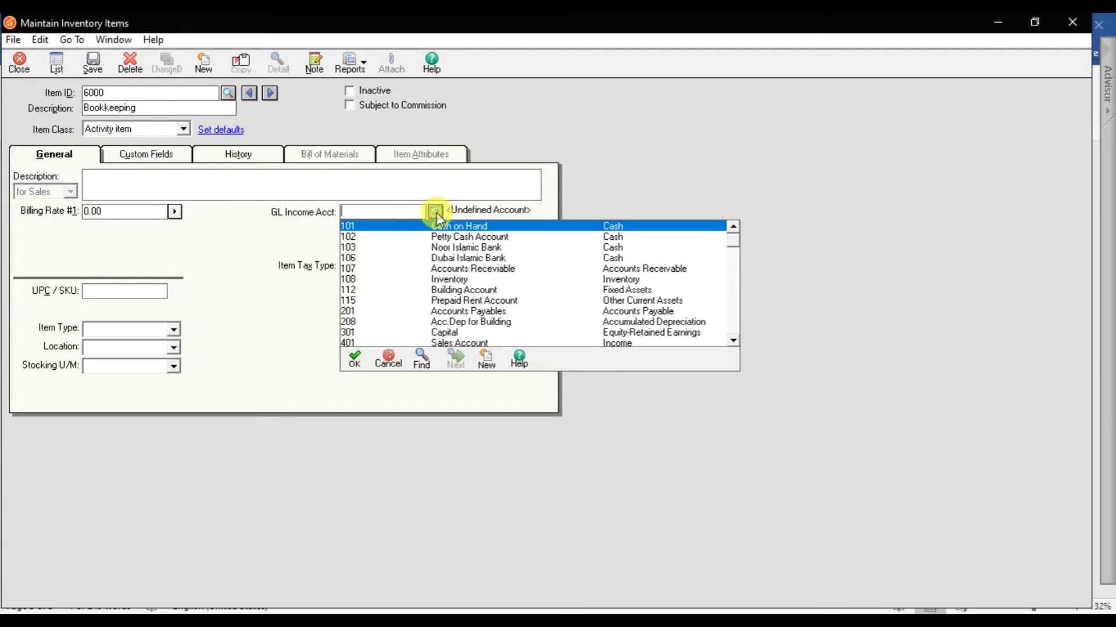
left_click(733, 341)
left_click(733, 341)
left_click(734, 341)
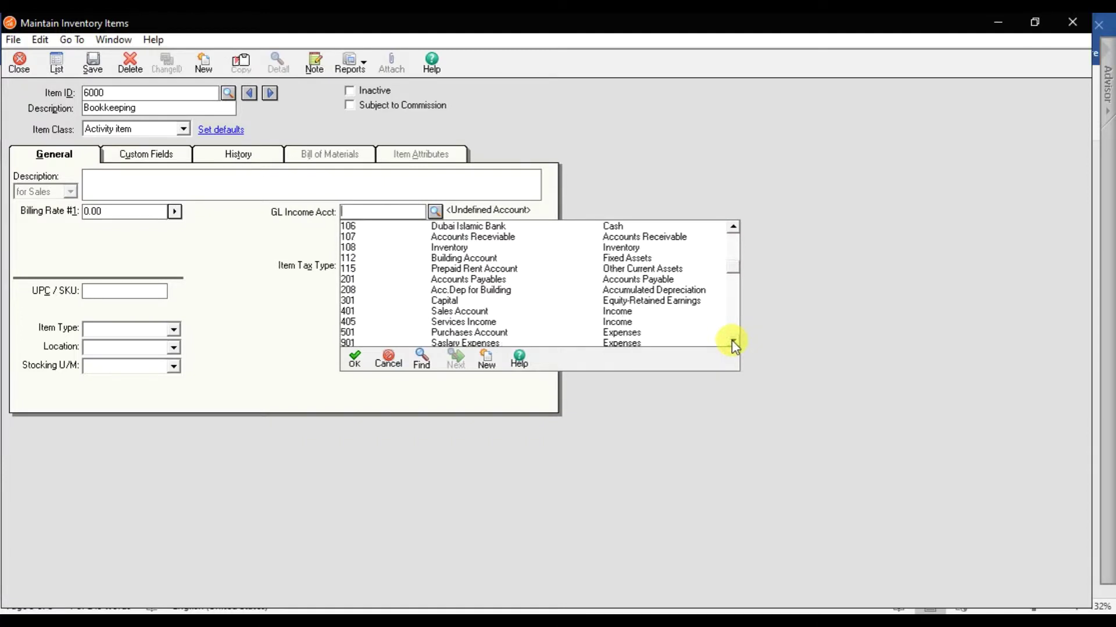
left_click(733, 341)
left_click(733, 341)
left_click(734, 341)
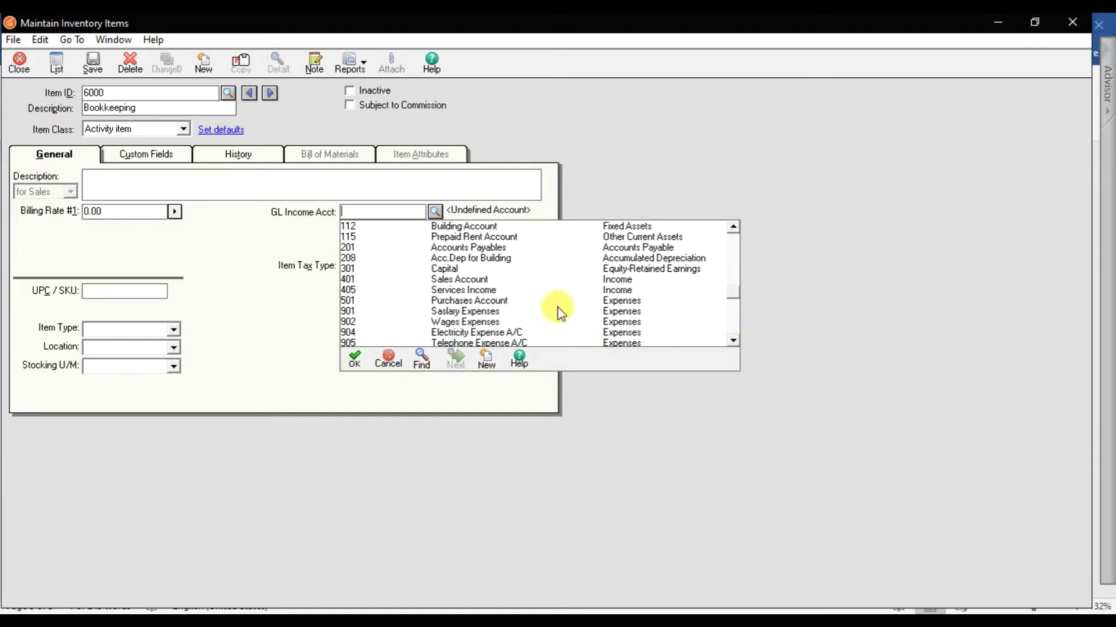
double_click(475, 292)
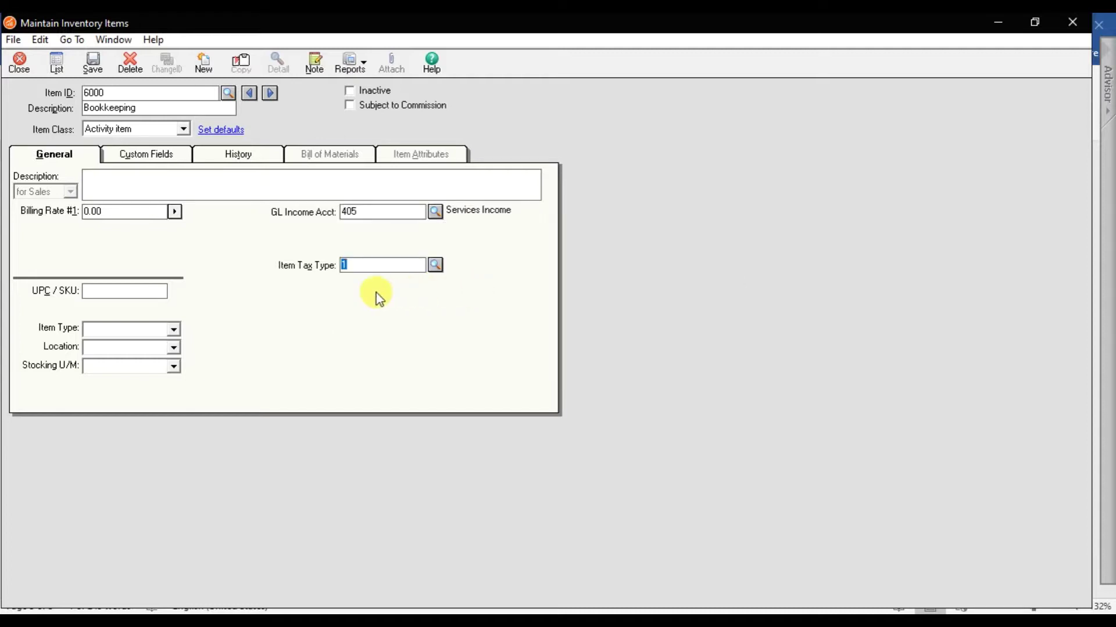
Review the accounts available for Bookkeeping's GL income account, keep 405, and save the item.
left_click(93, 63)
left_click(435, 212)
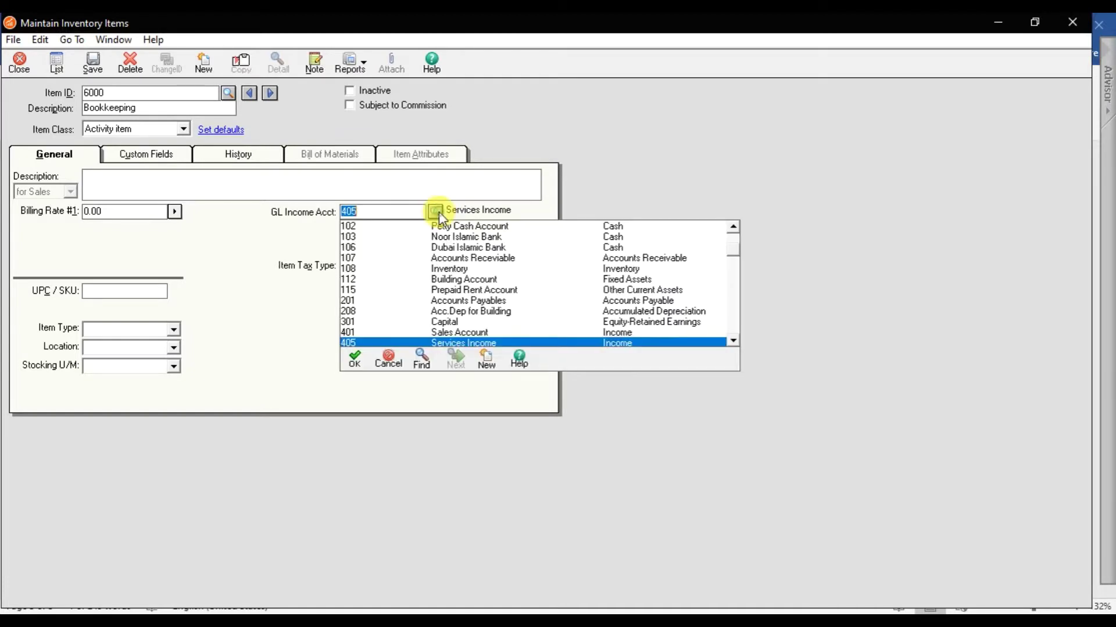
left_click(732, 341)
left_click(732, 342)
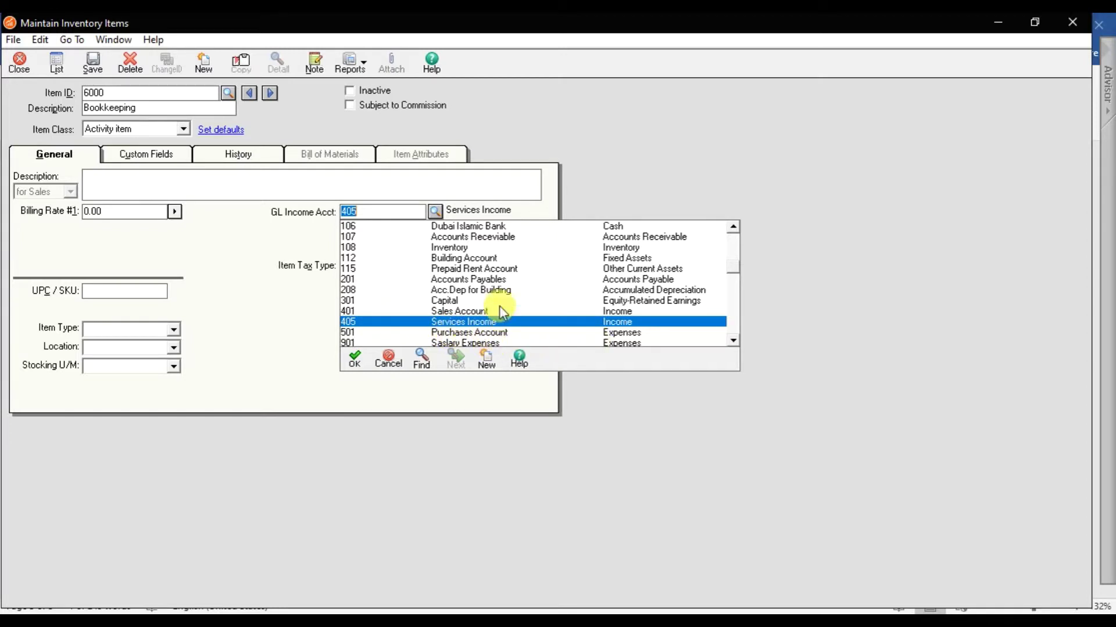
left_click(378, 212)
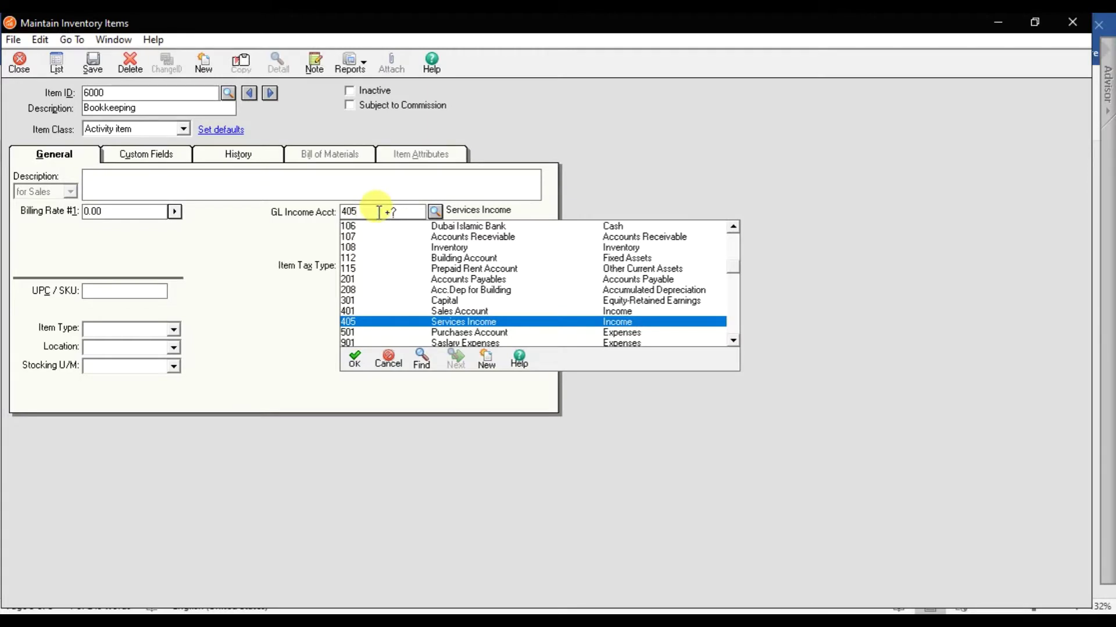
left_click(357, 362)
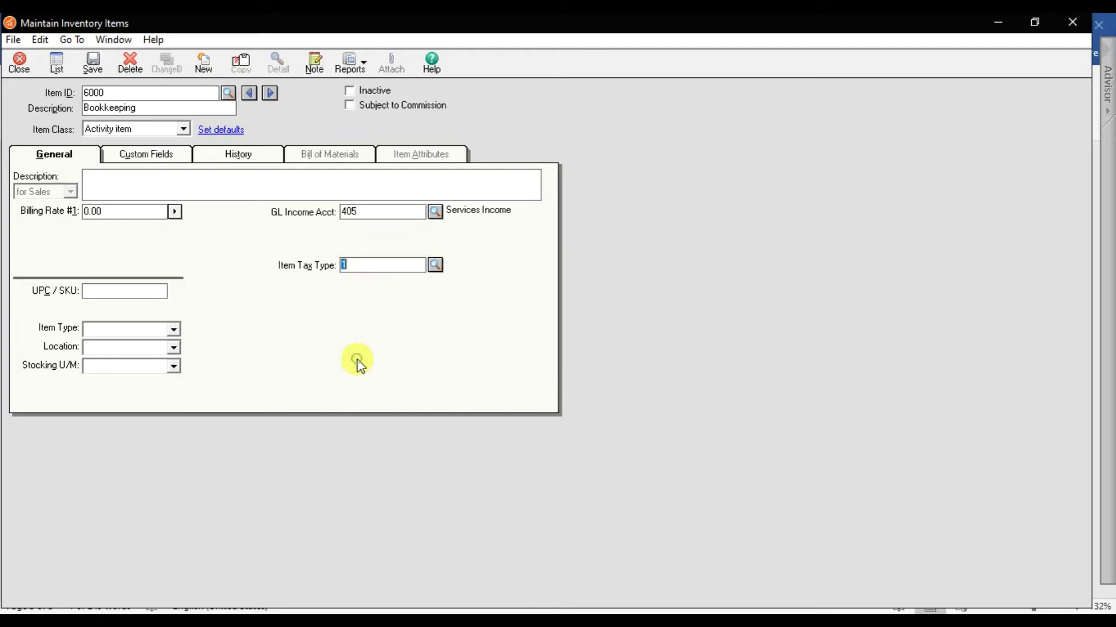
left_click(93, 62)
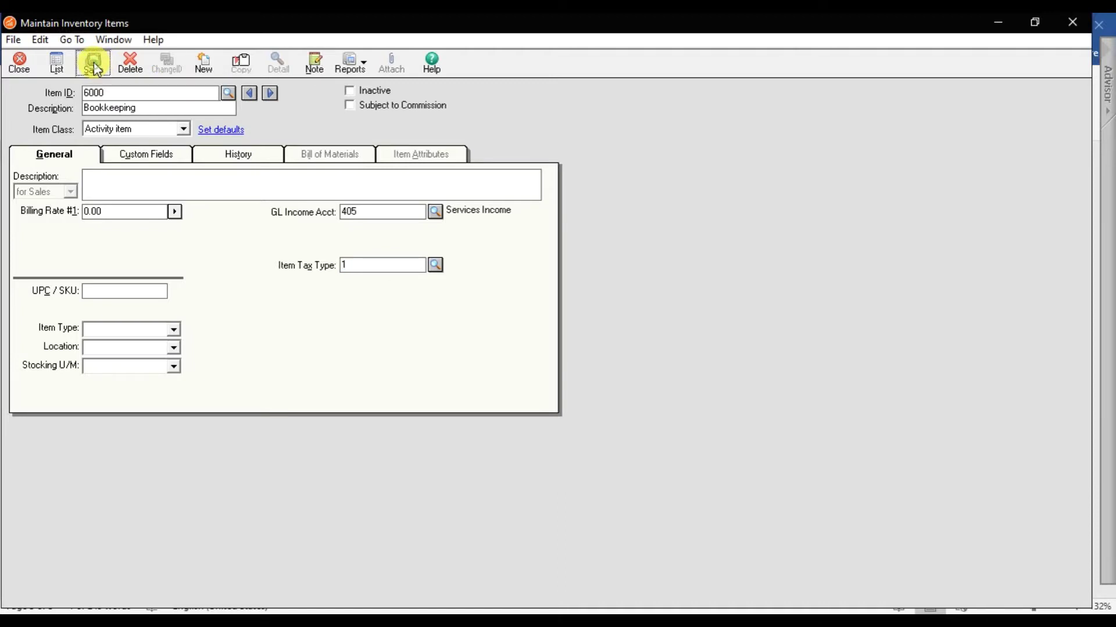
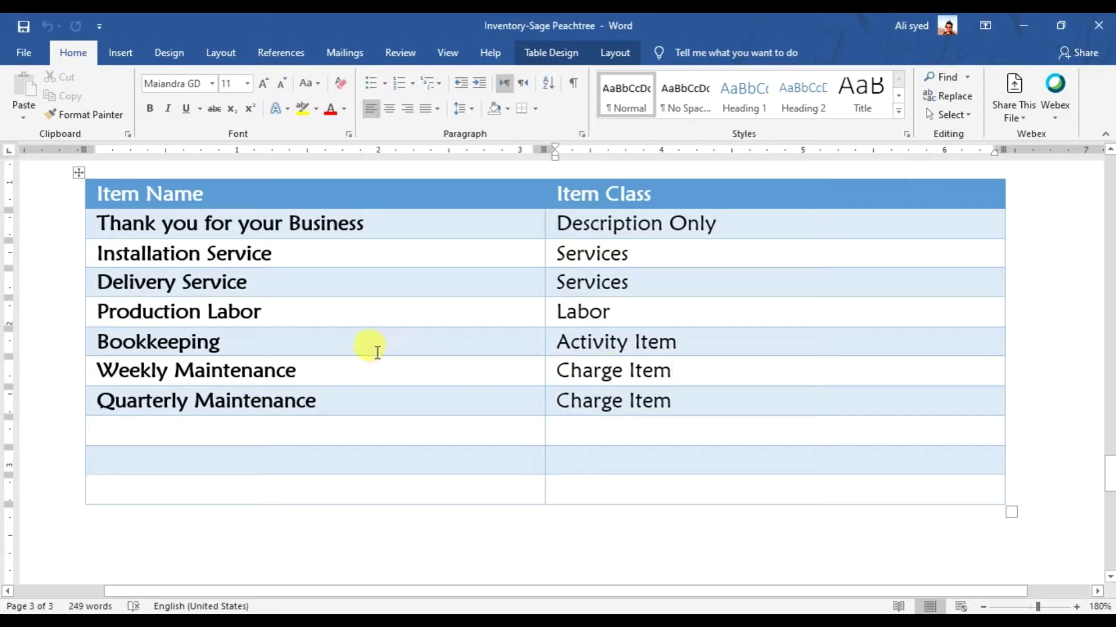
Check the maintenance items in the Word list, and place Sage 50's Maintain Inventory Items window beside the item names.
left_click(314, 370)
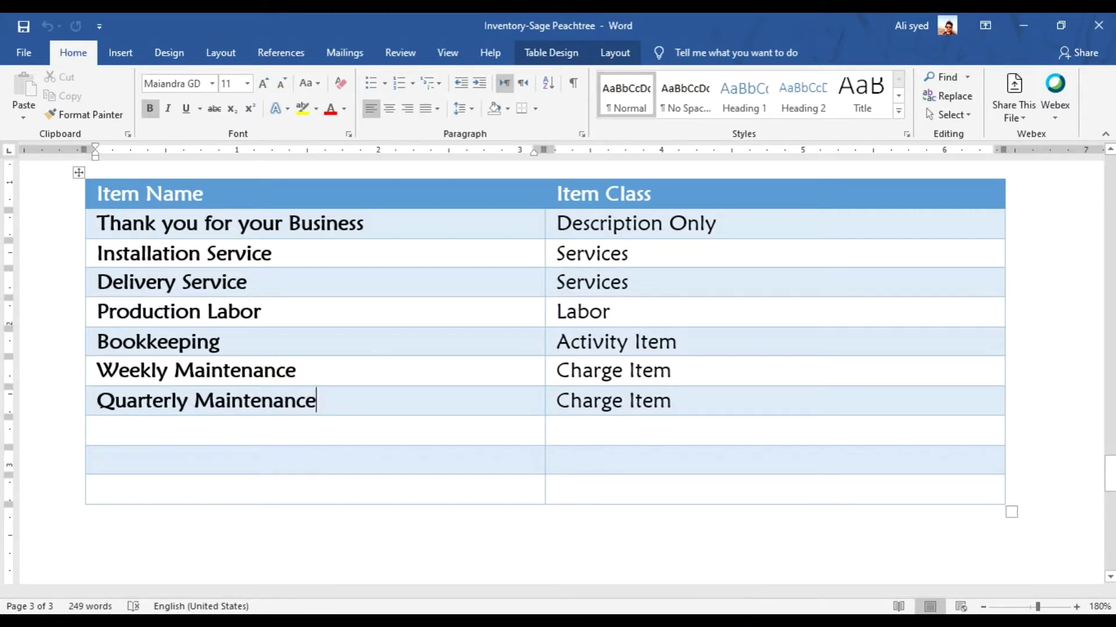
left_click(739, 615)
left_click(901, 559)
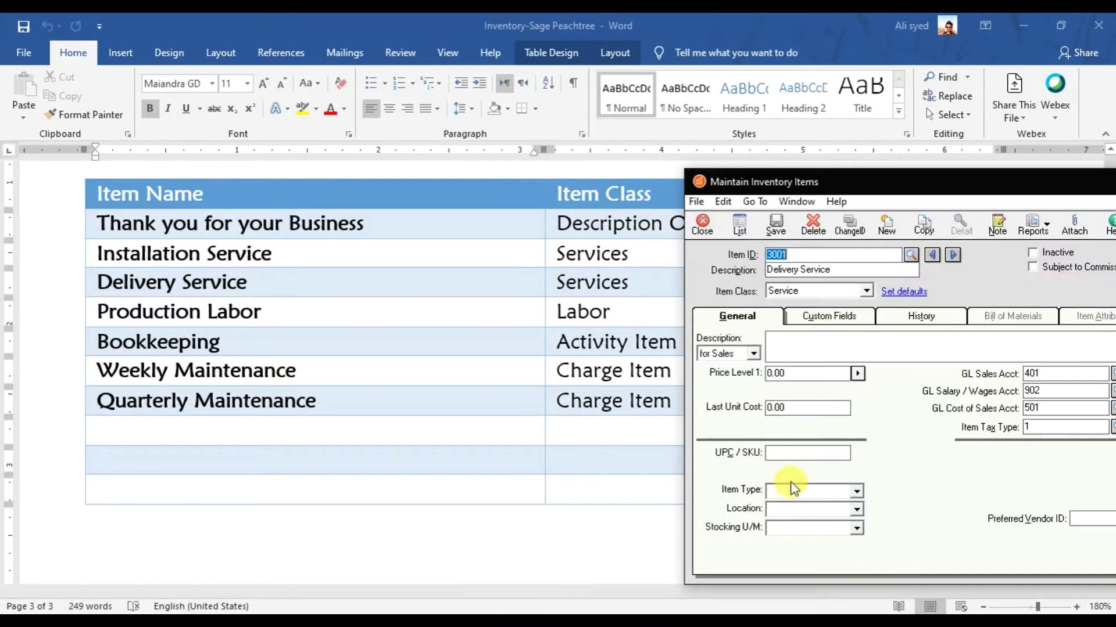
left_click_drag(815, 191, 577, 170)
Review the existing item IDs in the inventory item list and start a new item with ID 8000.
left_click(673, 238)
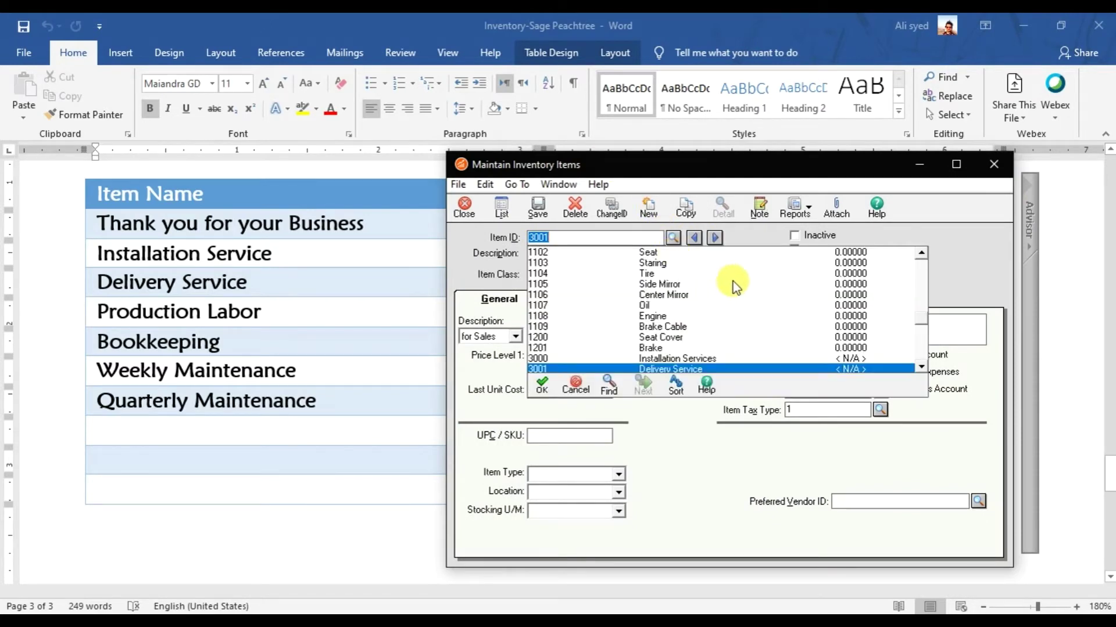
left_click(921, 367)
left_click(922, 368)
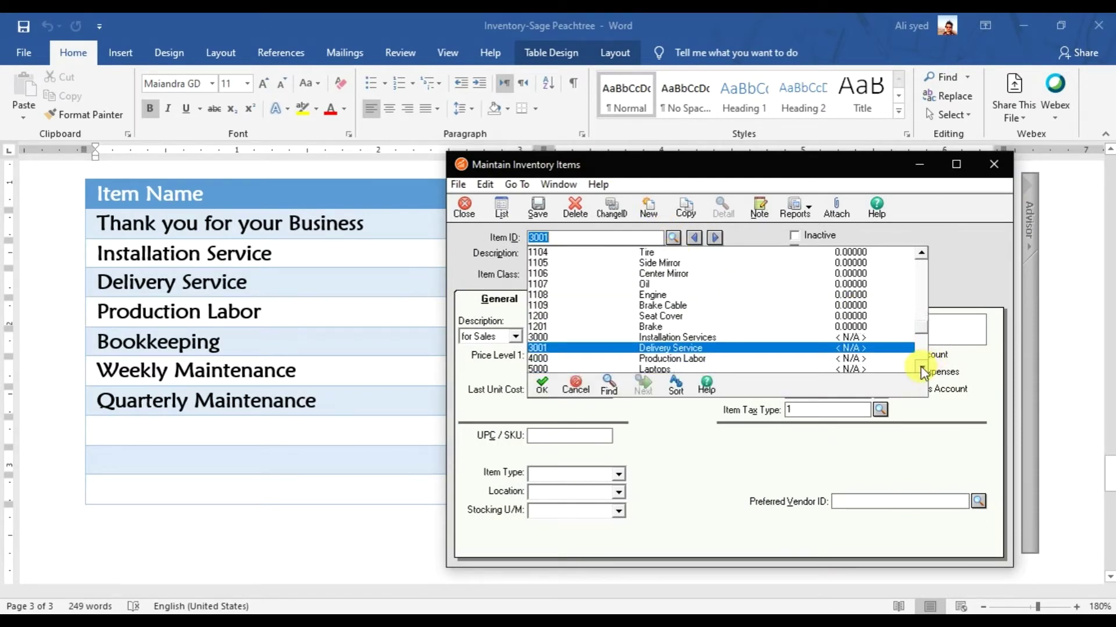
left_click(921, 368)
left_click(921, 368)
left_click(921, 367)
left_click(921, 368)
left_click(922, 368)
left_click(922, 368)
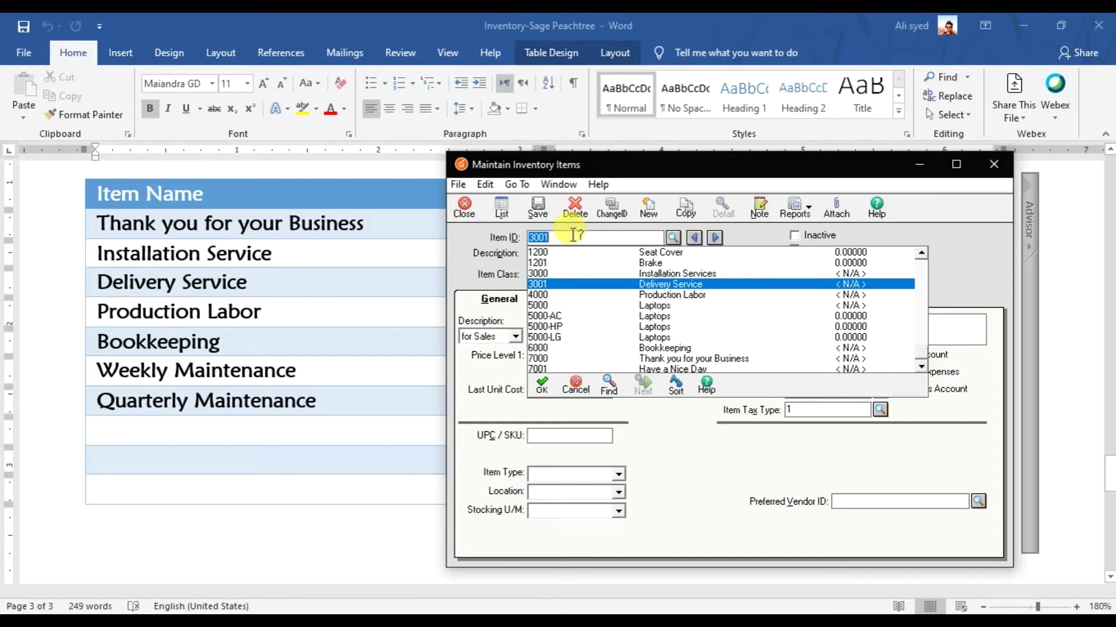
type("8000")
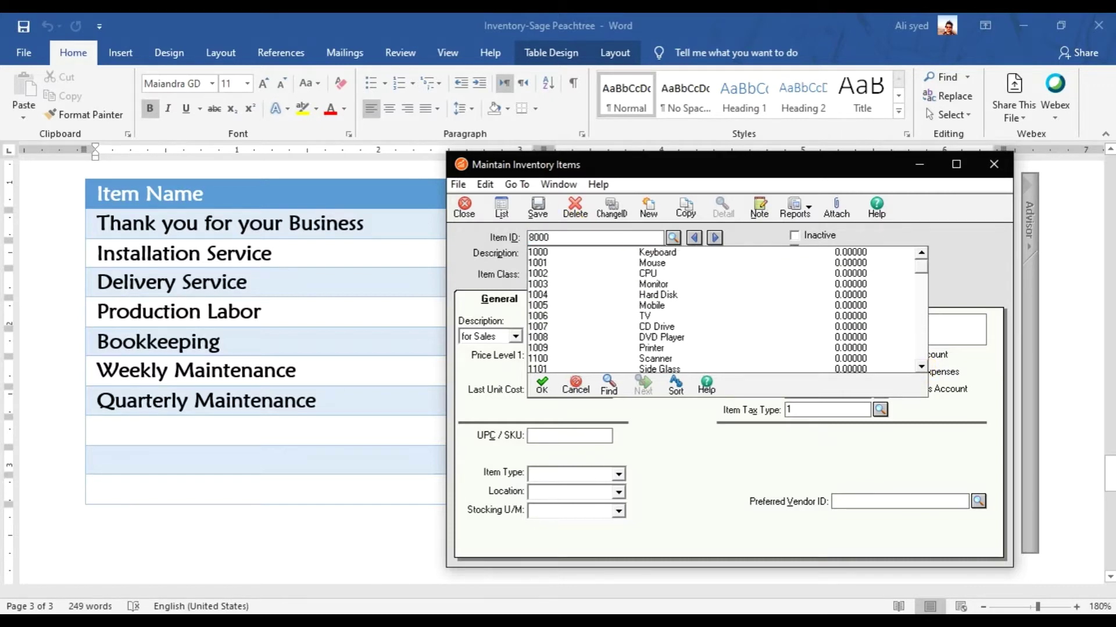
key("Tab")
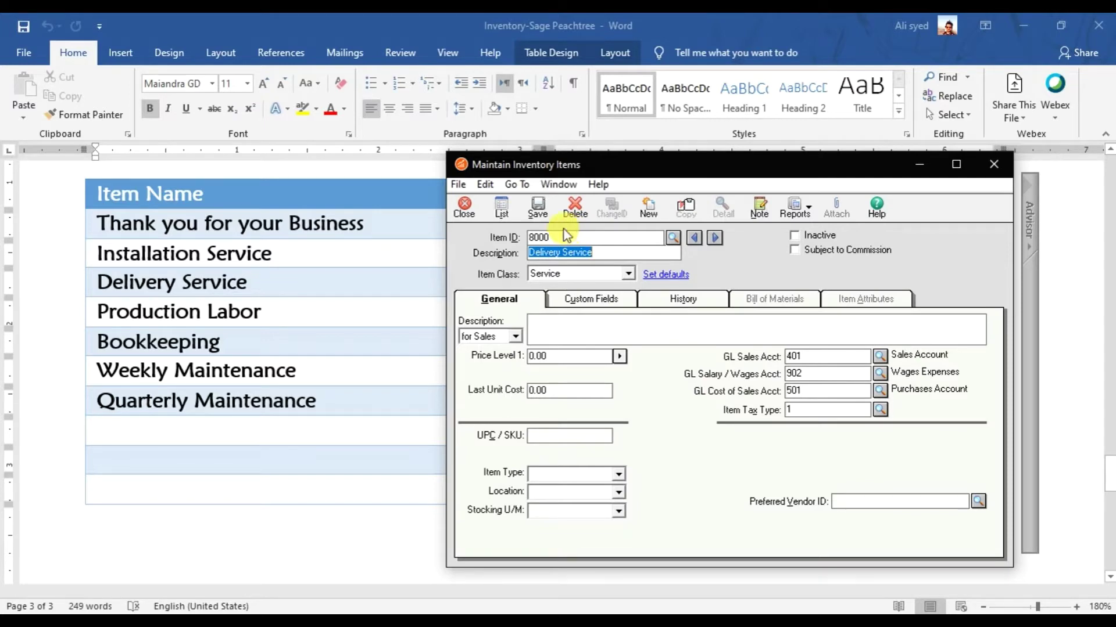
Copy "Weekly Maintenance" from the Word item list and paste it as item 8000's description in Sage 50's Maintain Inventory Items window.
left_click(301, 371)
left_click(301, 371)
left_click_drag(258, 375, 117, 368)
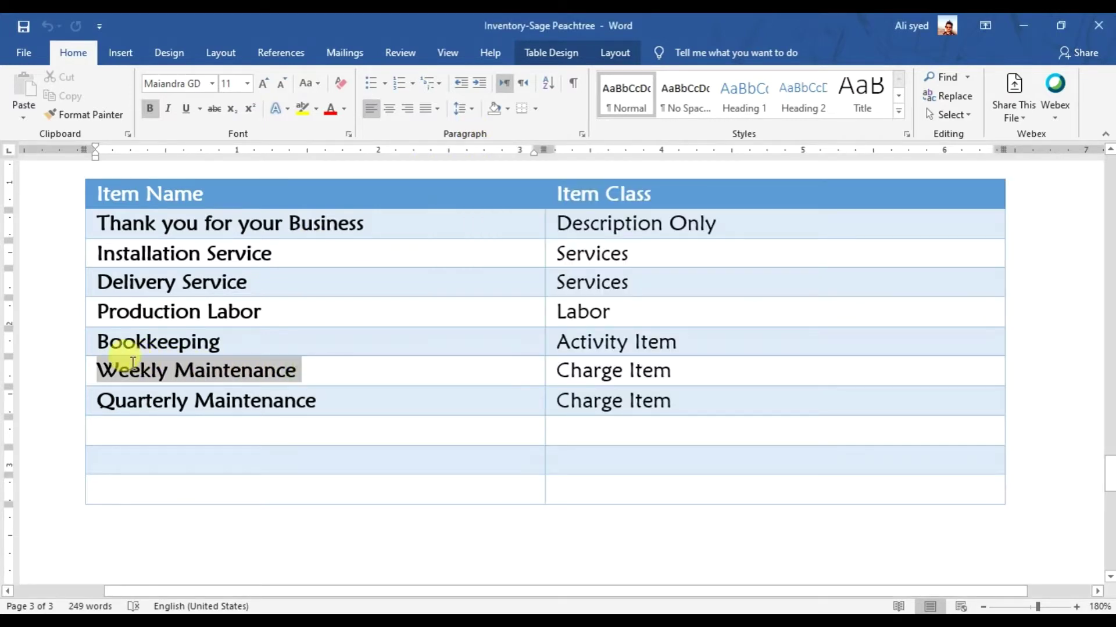
key("ctrl+c")
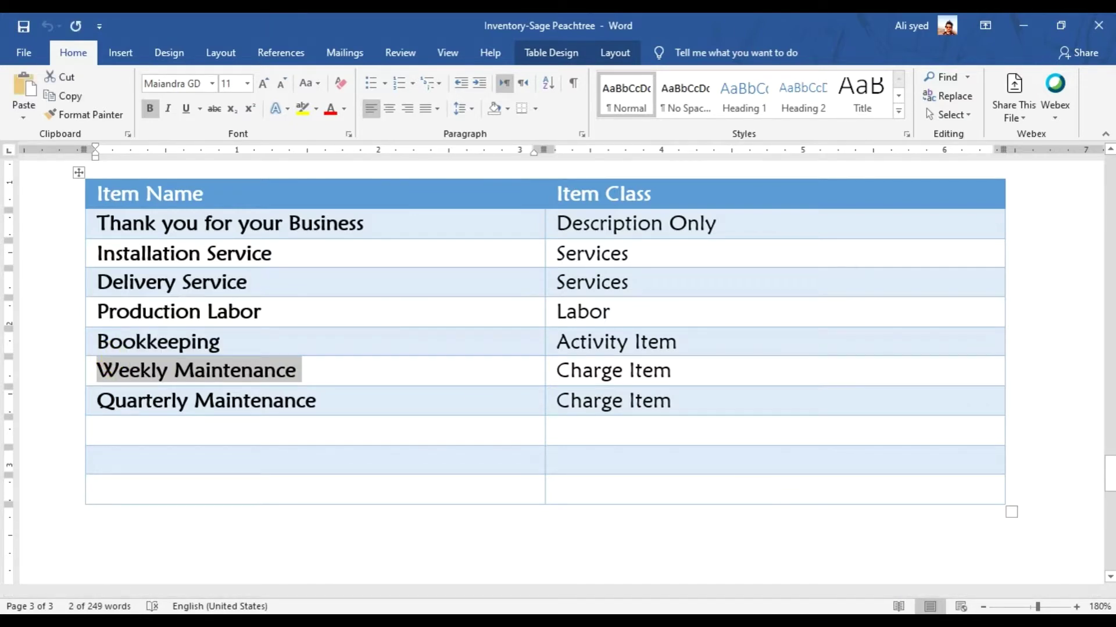
mouse_move(715, 608)
left_click(915, 567)
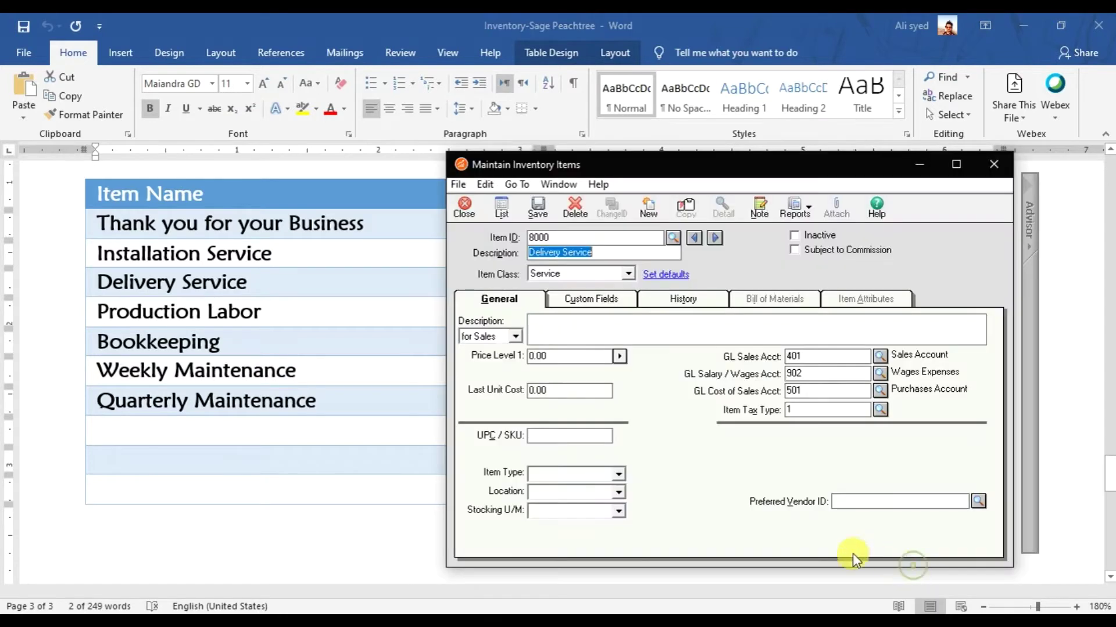
key("ctrl+v")
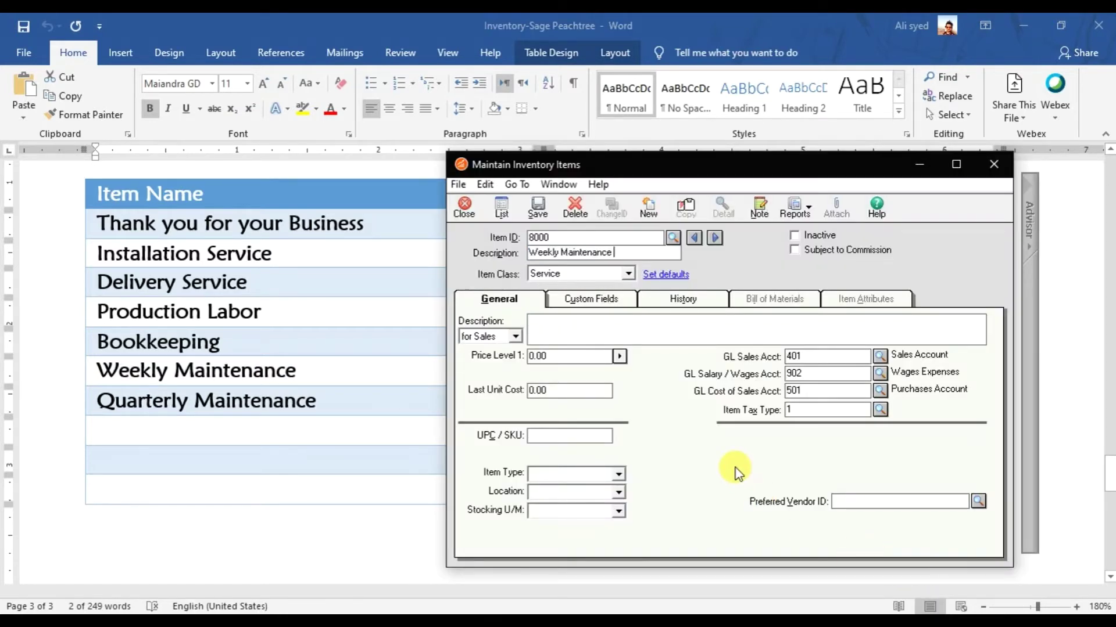
Set Weekly Maintenance's item class to Charge item and look through the accounts available for its GL income account.
left_click(627, 274)
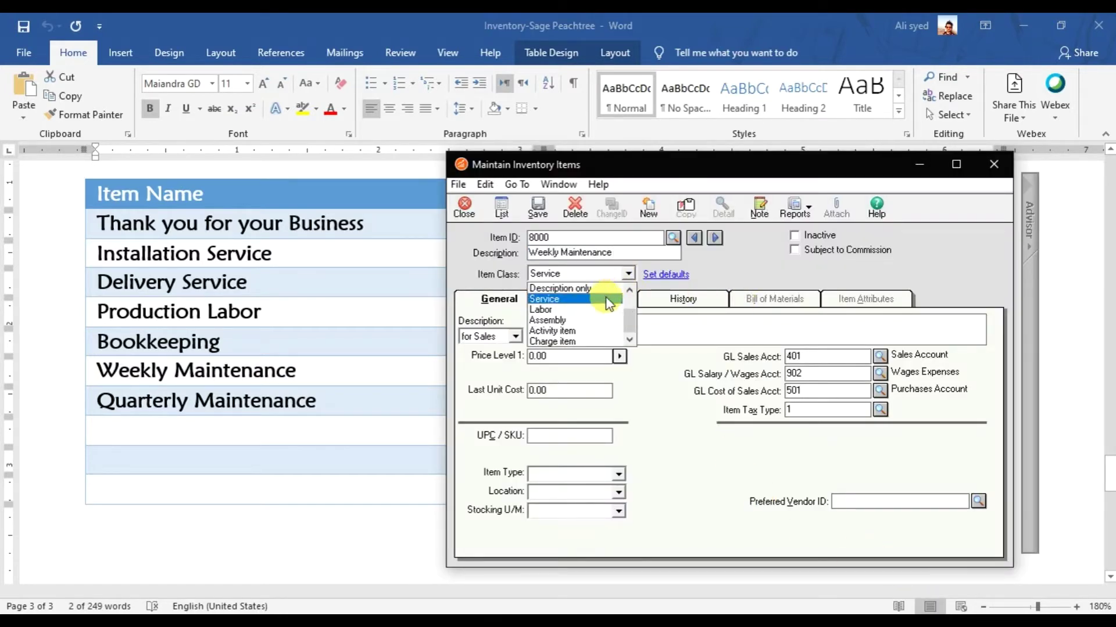
left_click(604, 341)
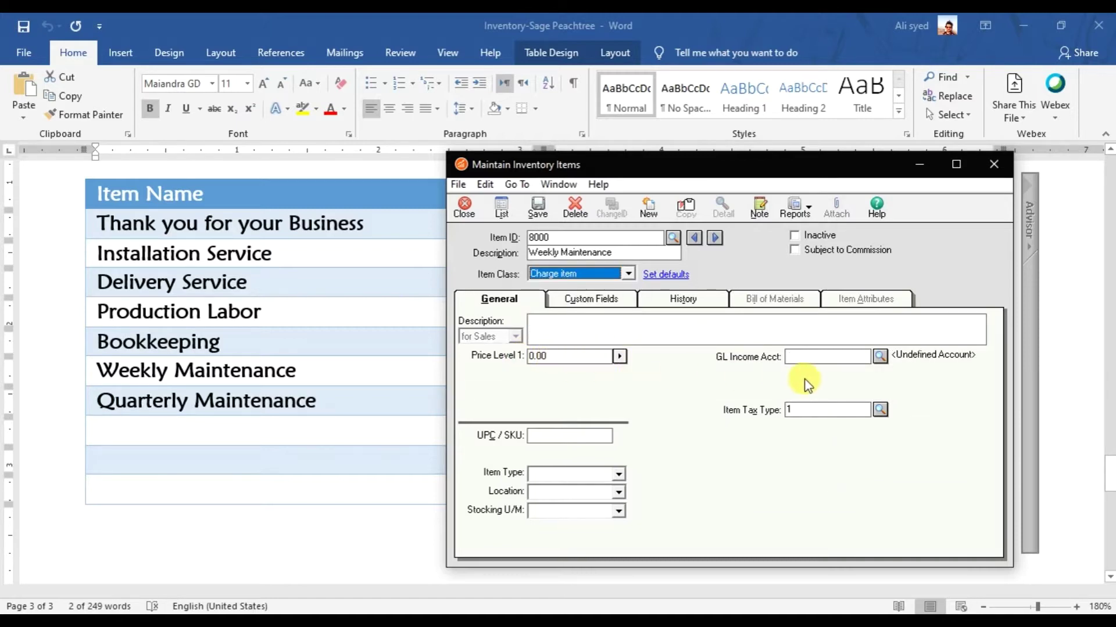
left_click(880, 357)
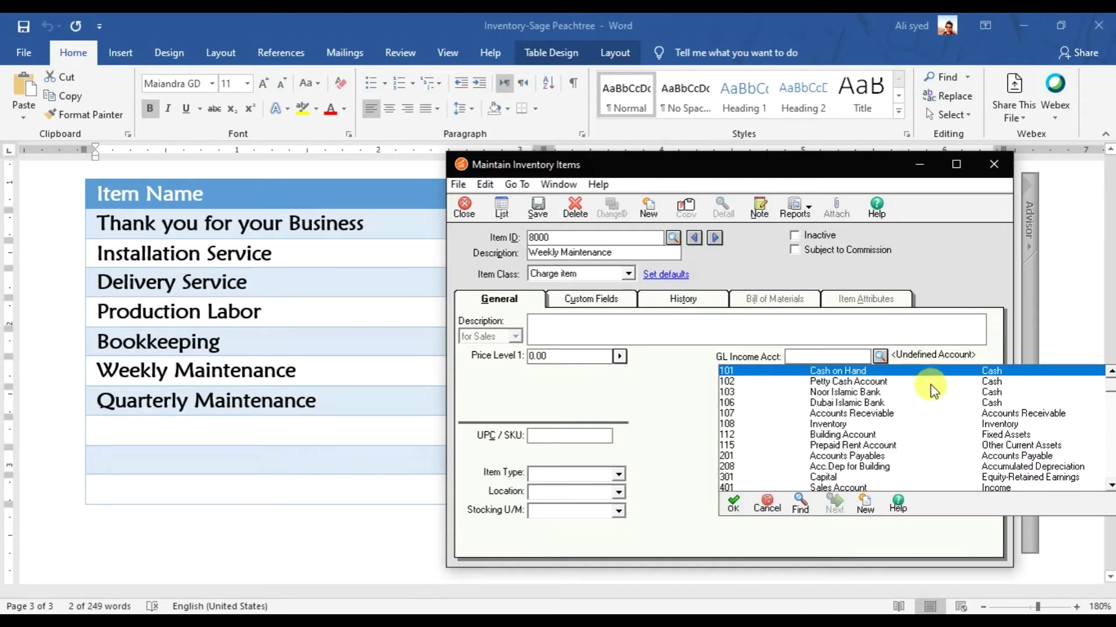
left_click(1111, 486)
left_click(1111, 486)
left_click(1111, 488)
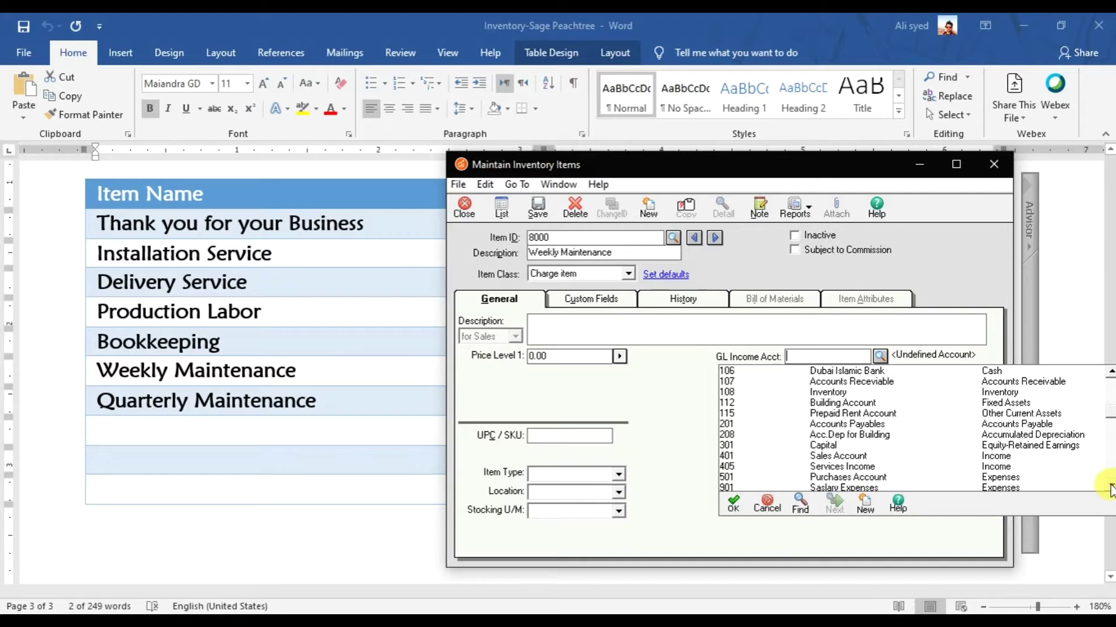
Create a new account from the GL income account lookup with ID 406 and description "Maintenance Income".
left_click(865, 510)
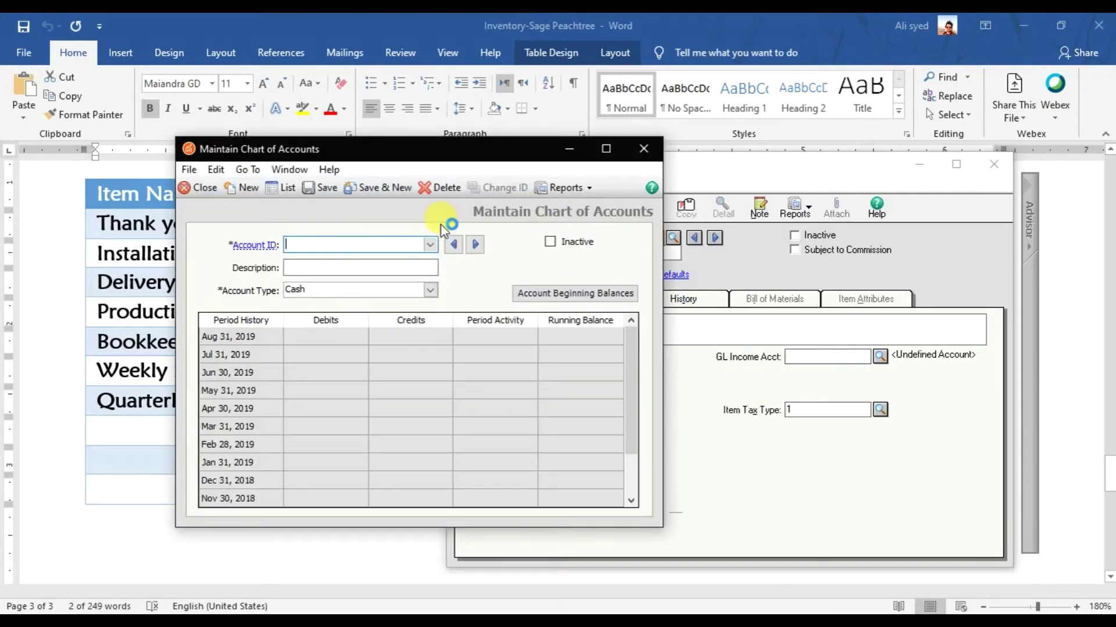
left_click(431, 248)
scroll(612, 361, "down", 1)
left_click(678, 374)
left_click(678, 373)
left_click(678, 374)
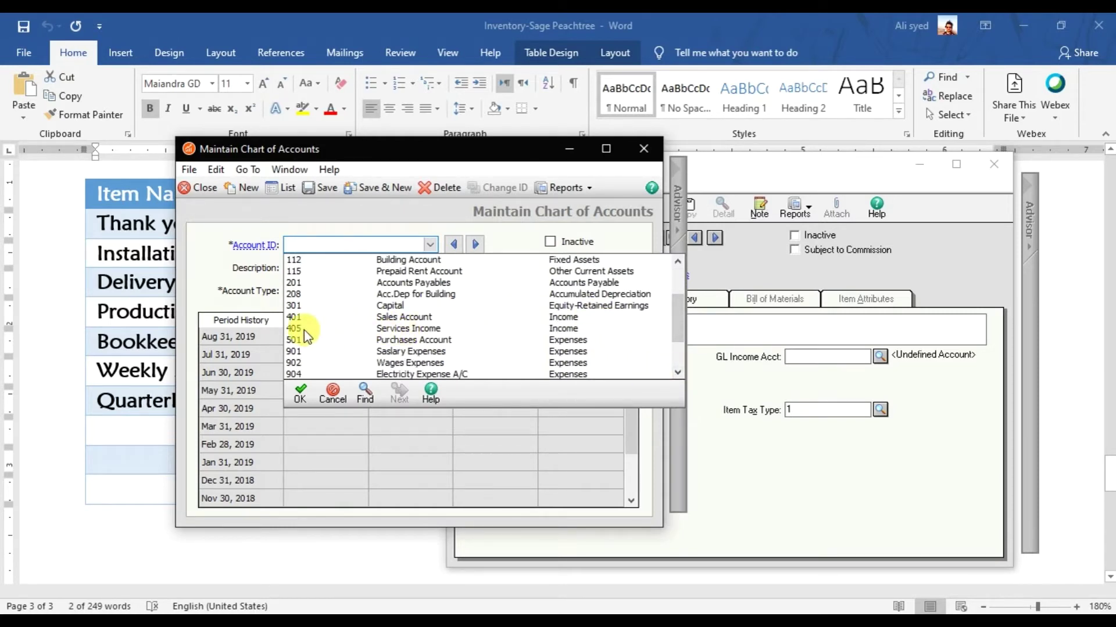
type("406")
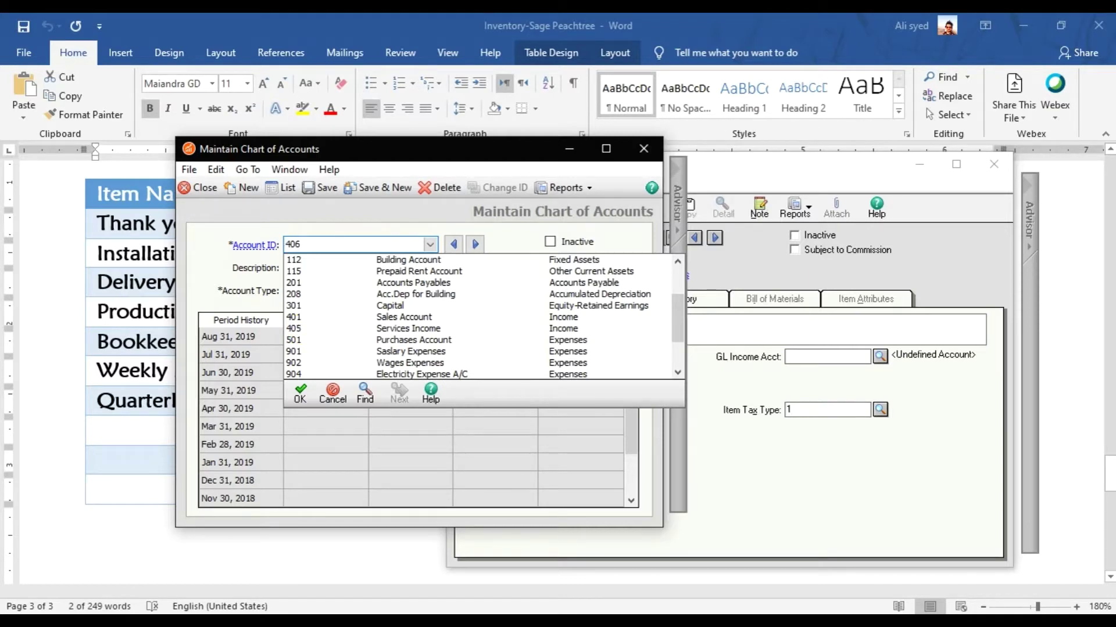
key("Tab")
left_click_drag(443, 158, 720, 205)
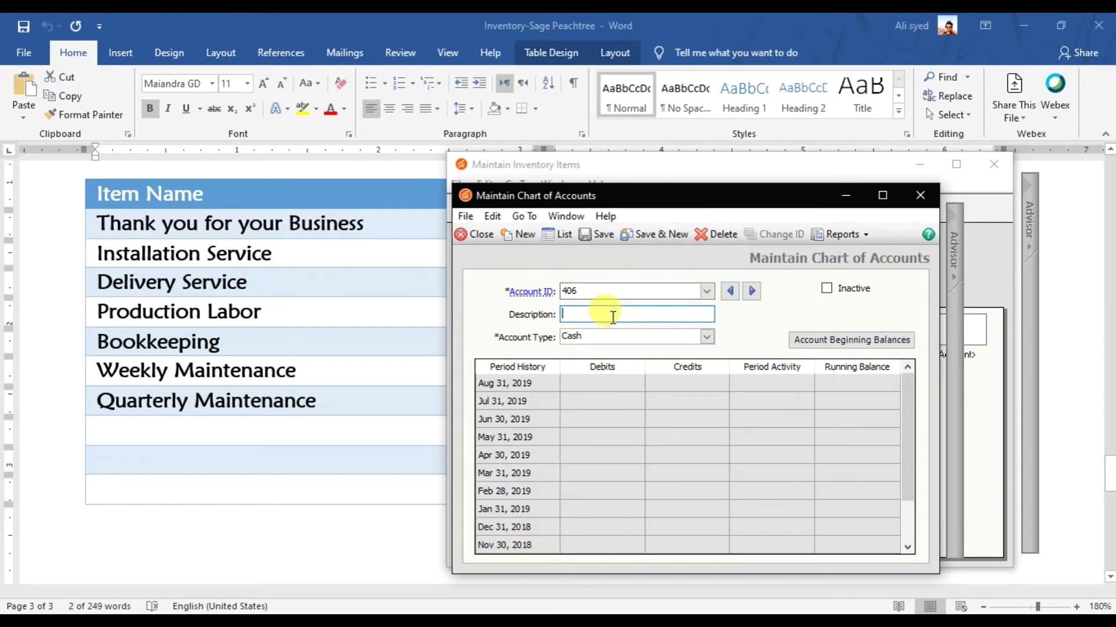
type("Maintenance Income")
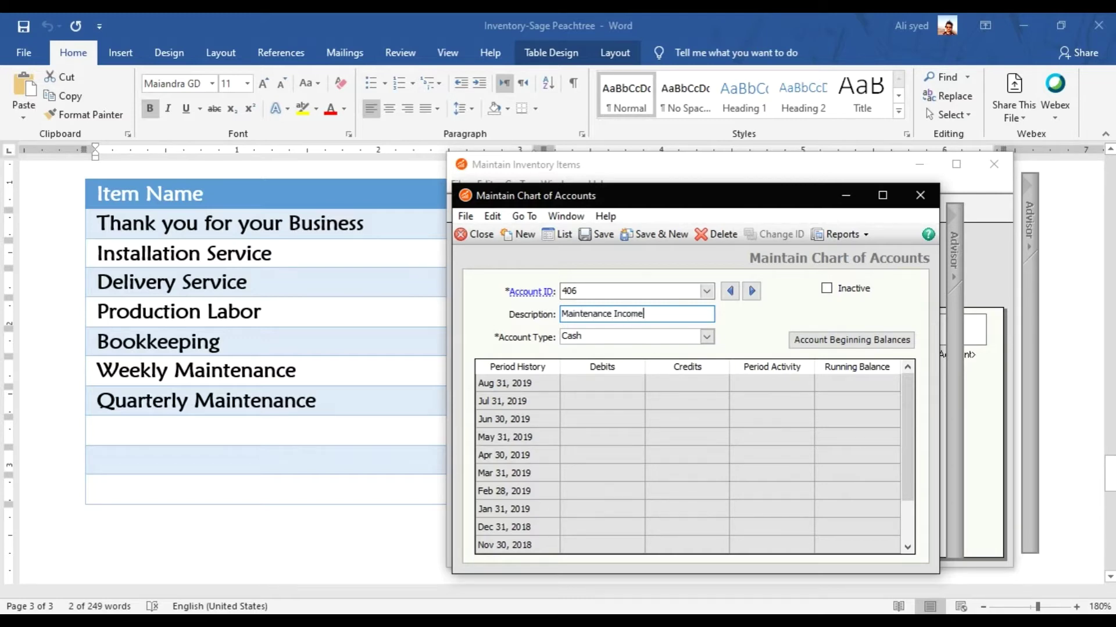
Set account 406's type to Income, save the account and close the Maintain Chart of Accounts window.
left_click(707, 338)
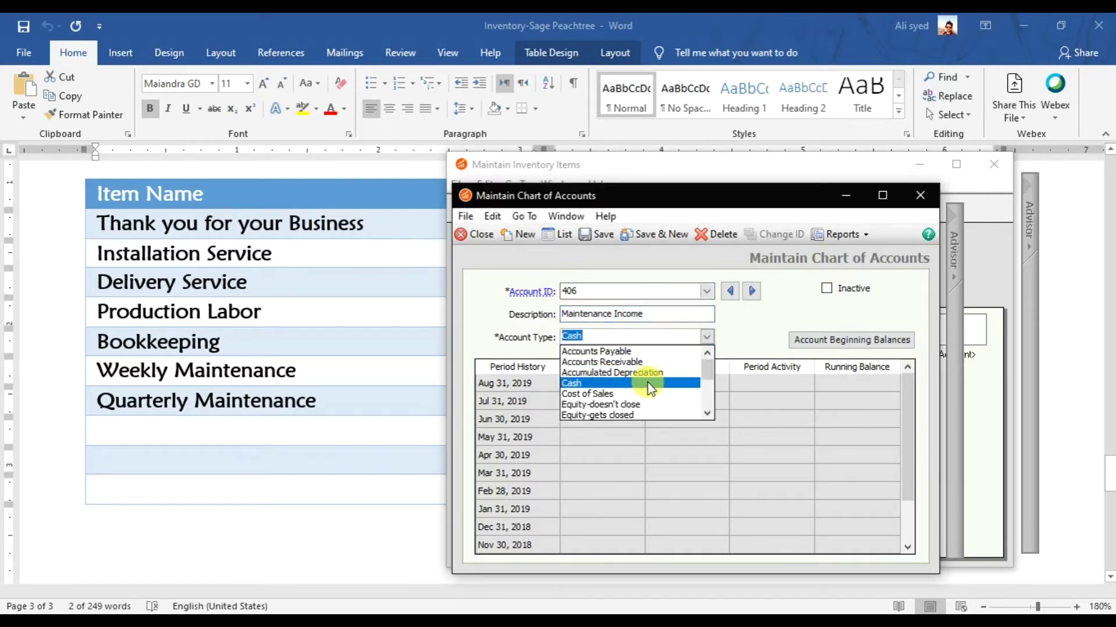
scroll(651, 380, "down", 3)
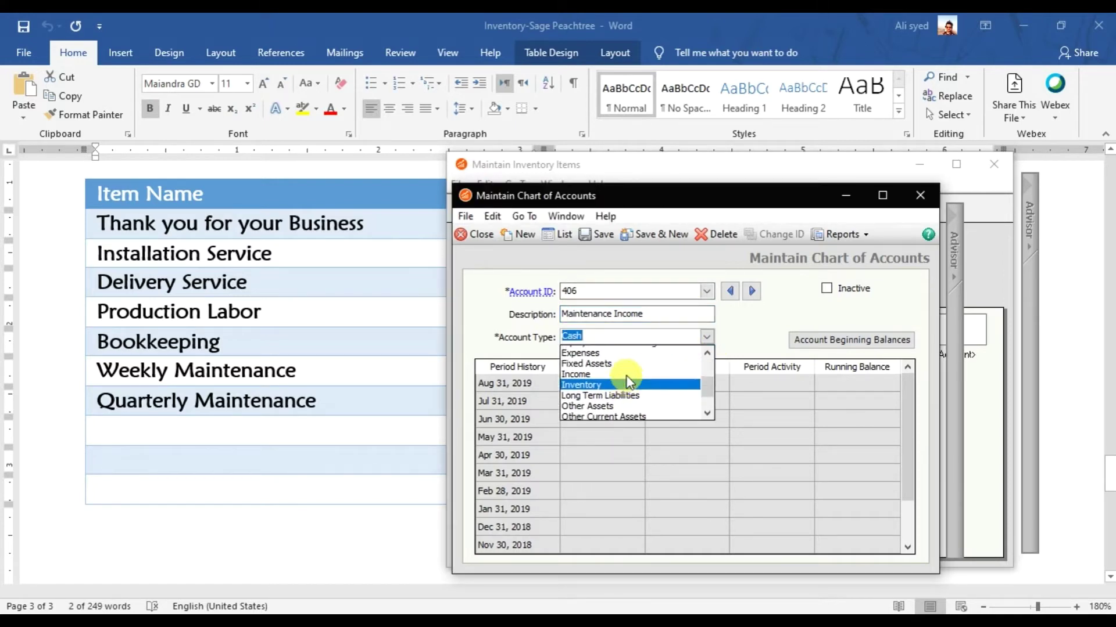
scroll(626, 380, "up", 2)
scroll(606, 386, "down", 1)
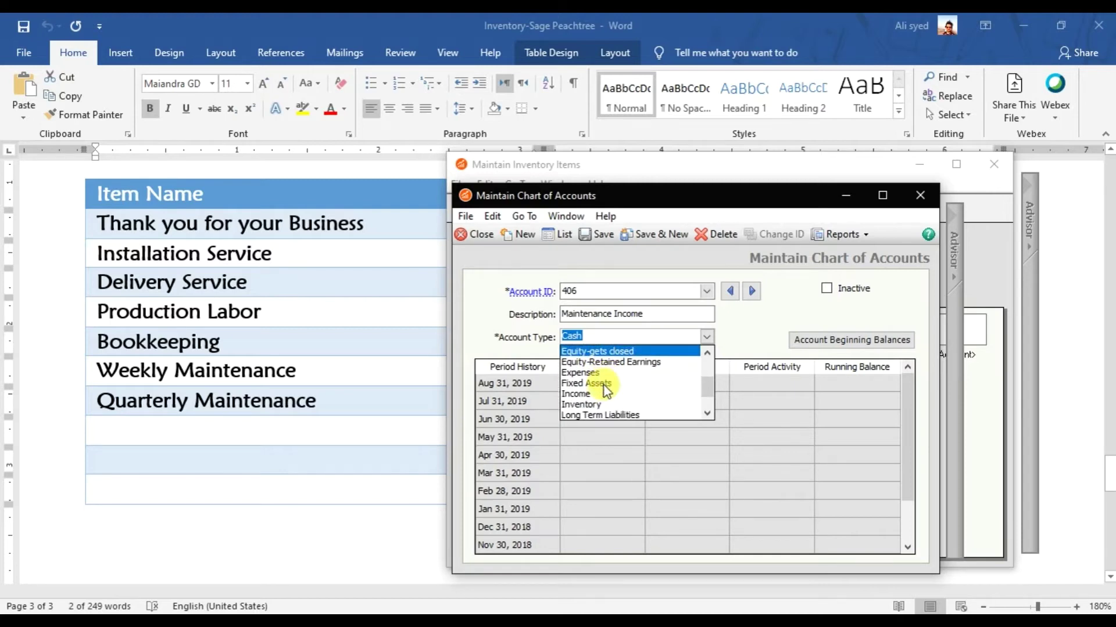
left_click(604, 395)
left_click(602, 235)
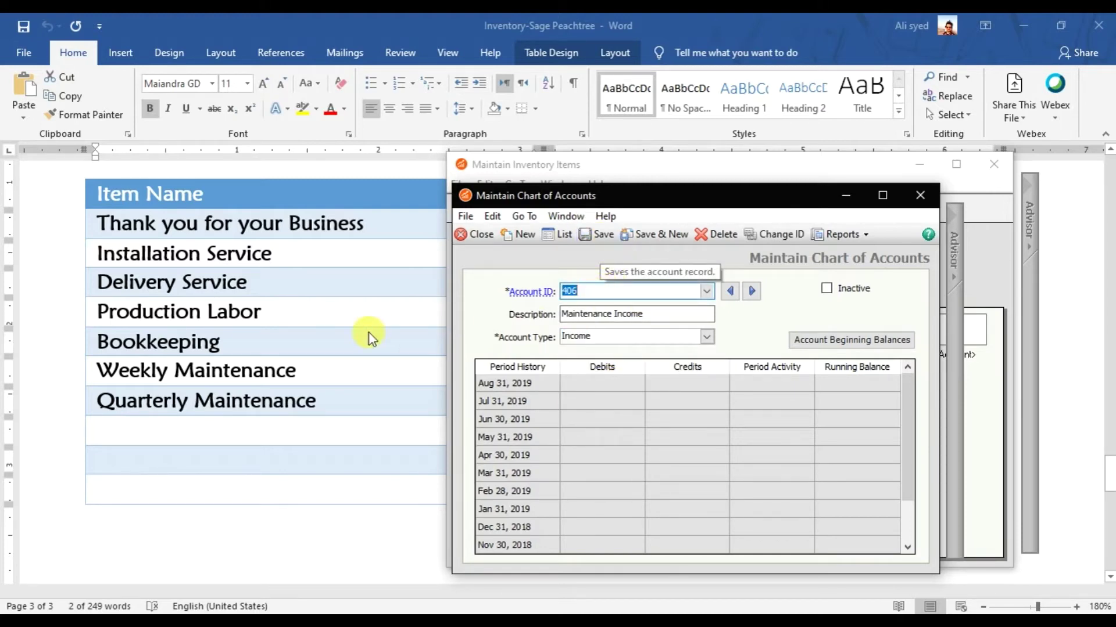
left_click(486, 236)
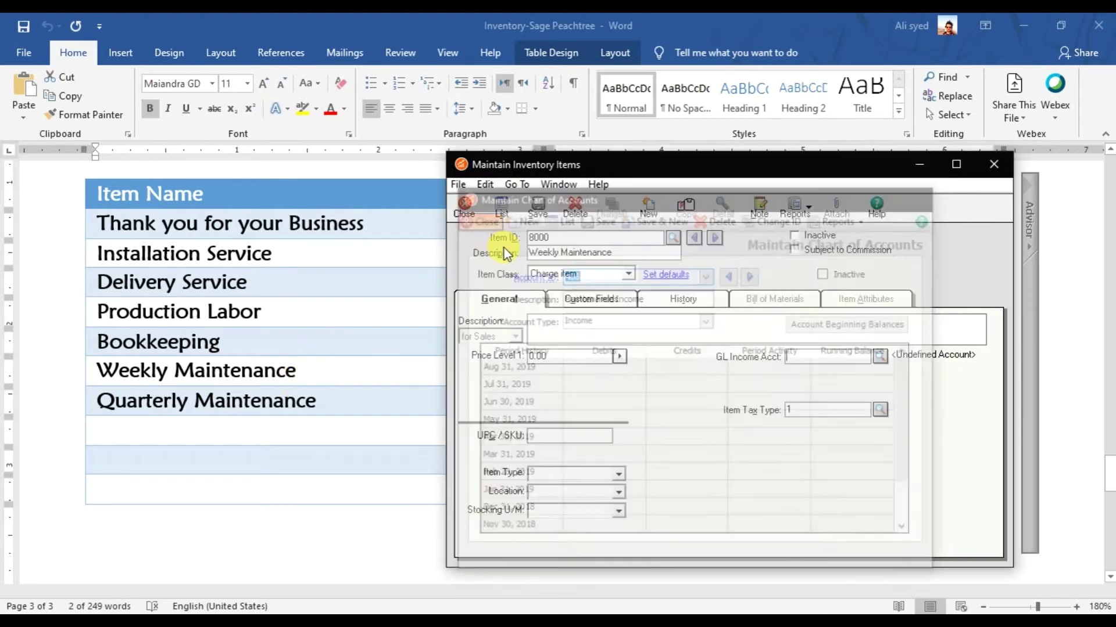
Assign account 406, Maintenance Income, as Weekly Maintenance's GL income account and save the item.
left_click(880, 356)
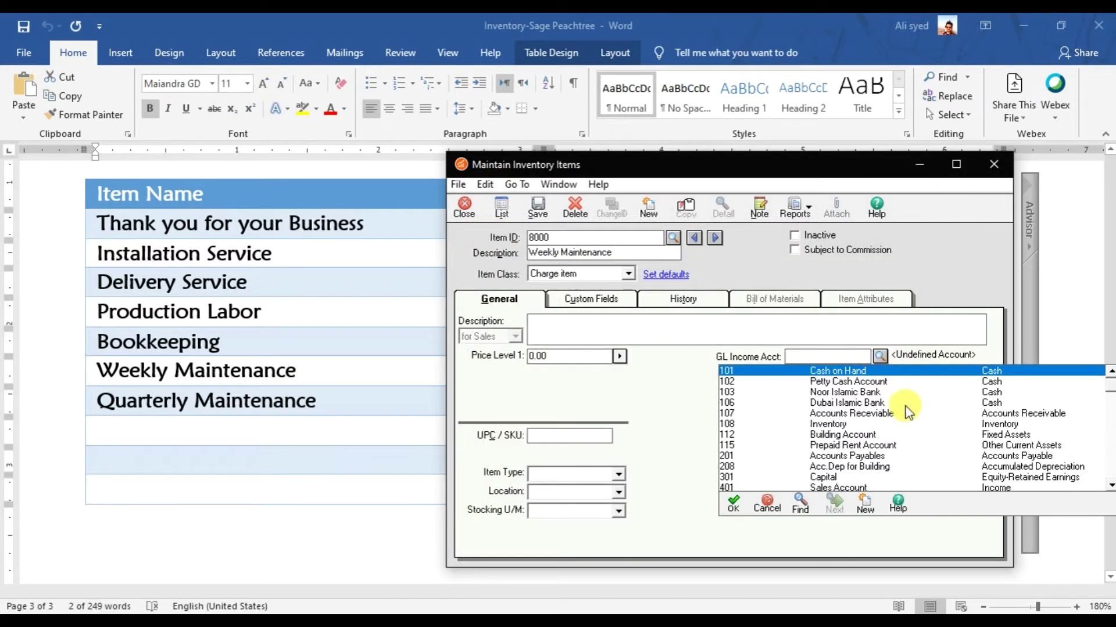
type("401")
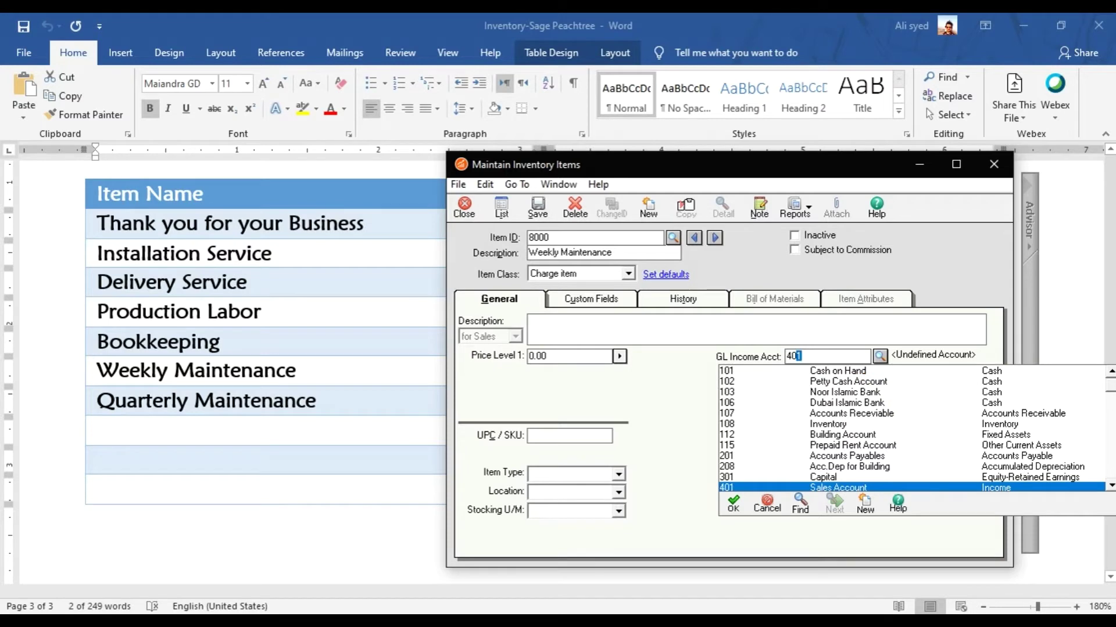
type("6")
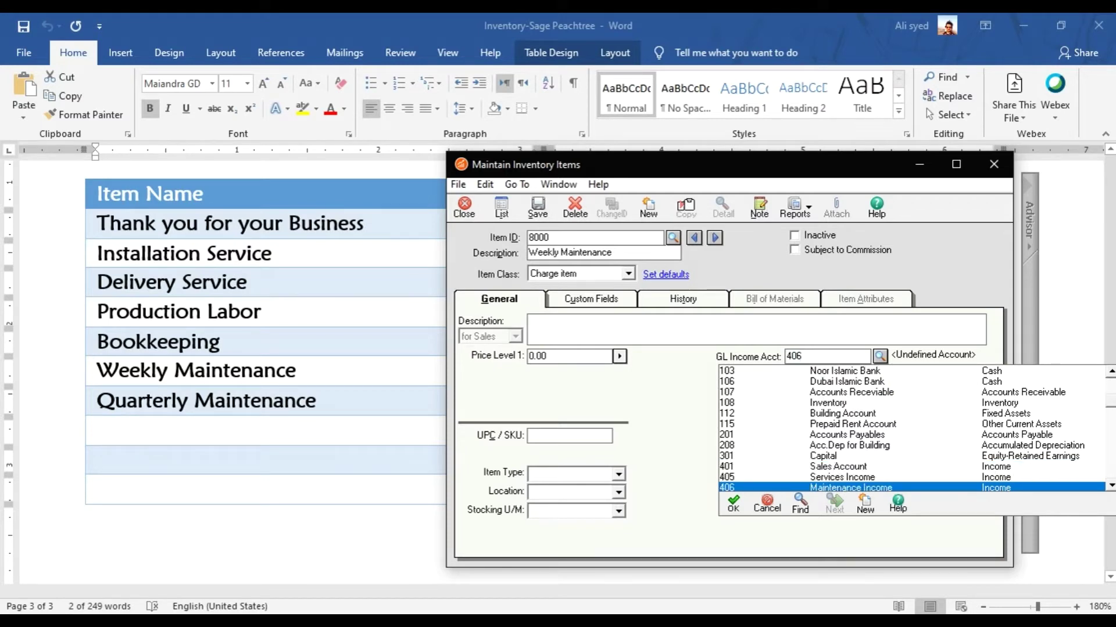
key("Tab")
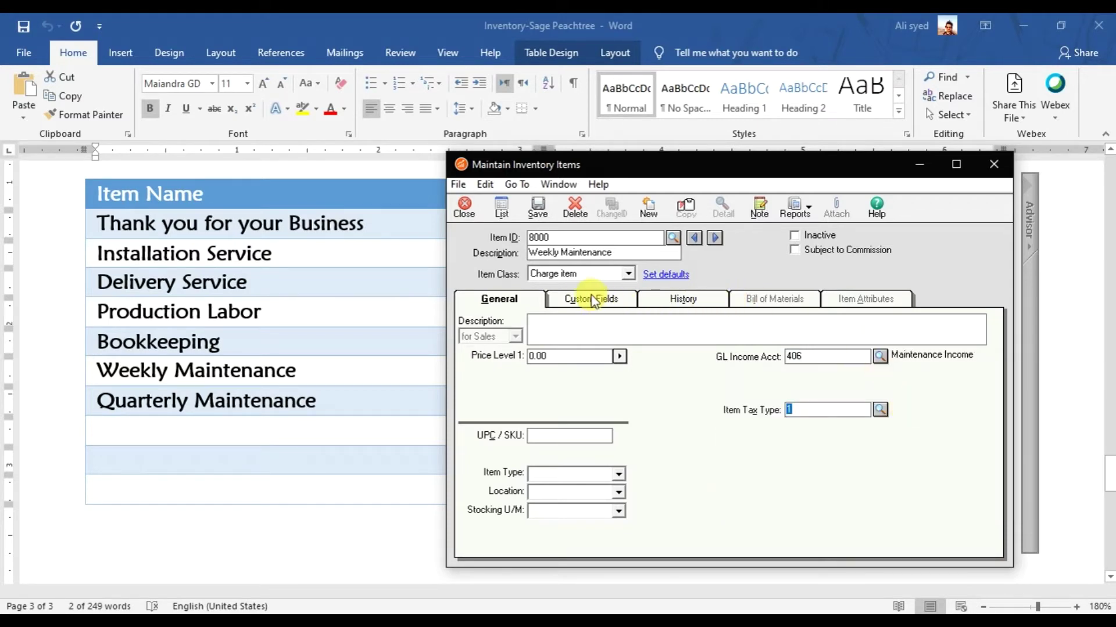
left_click(539, 210)
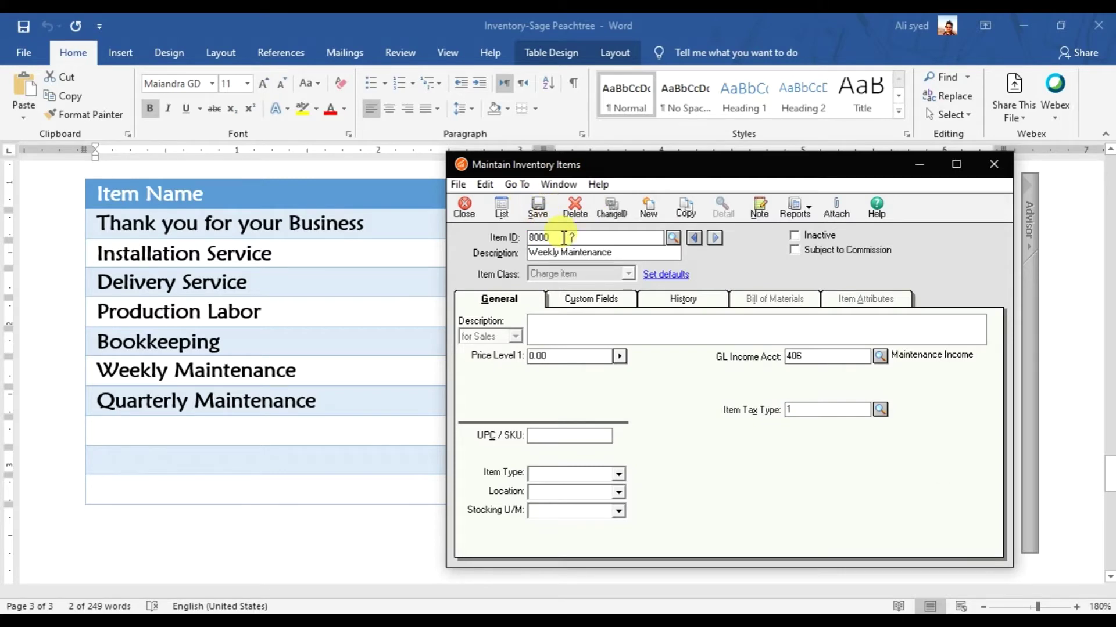
Start a new item with ID 8001 and replace its description with "Quarterly Maintenance" copied from the Word item list.
key("BackSpace")
type("1")
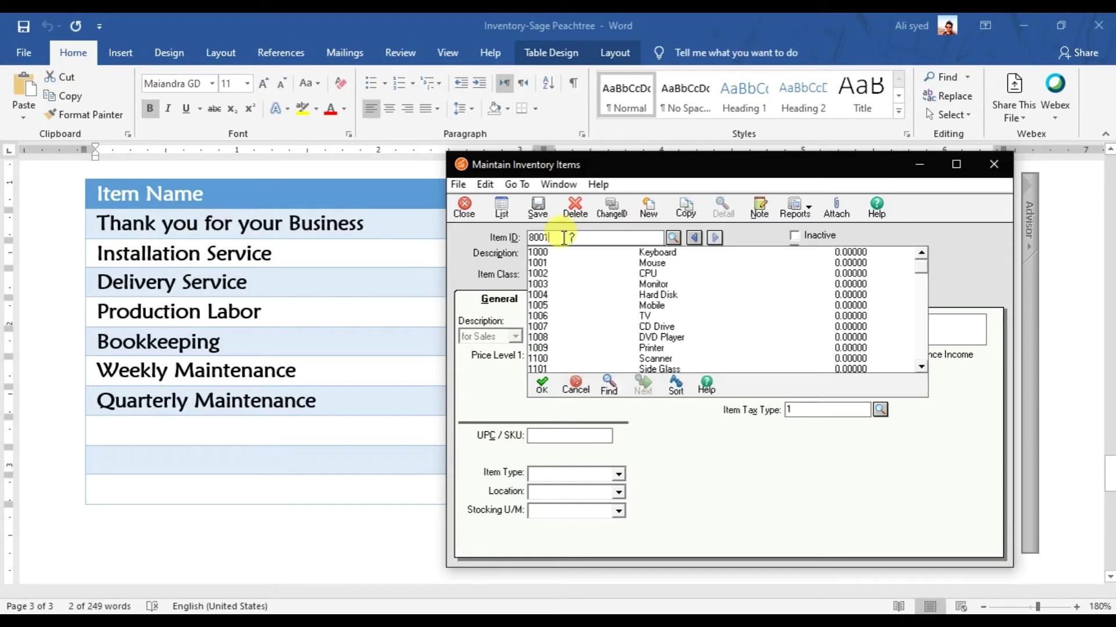
key("Tab")
left_click(316, 400)
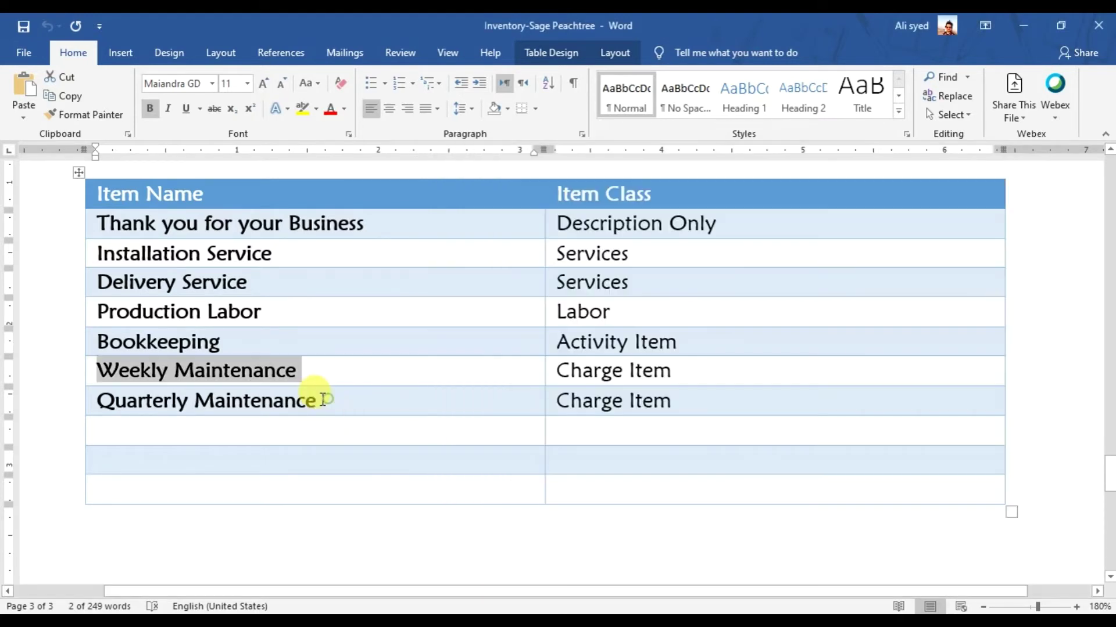
left_click_drag(316, 399, 130, 400)
key("ctrl+c")
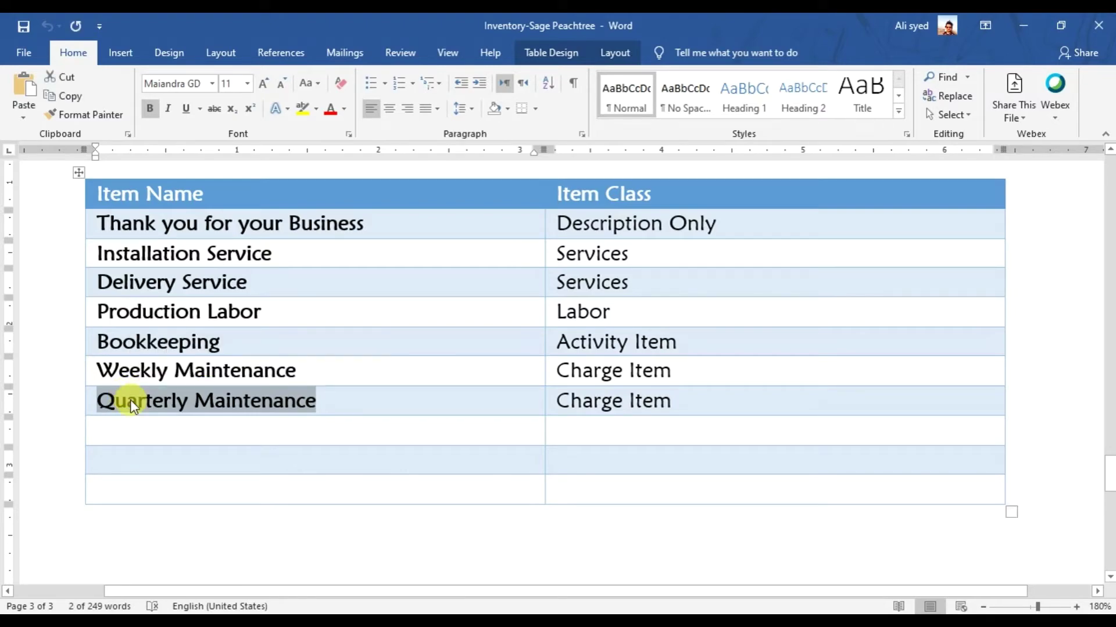
left_click(741, 613)
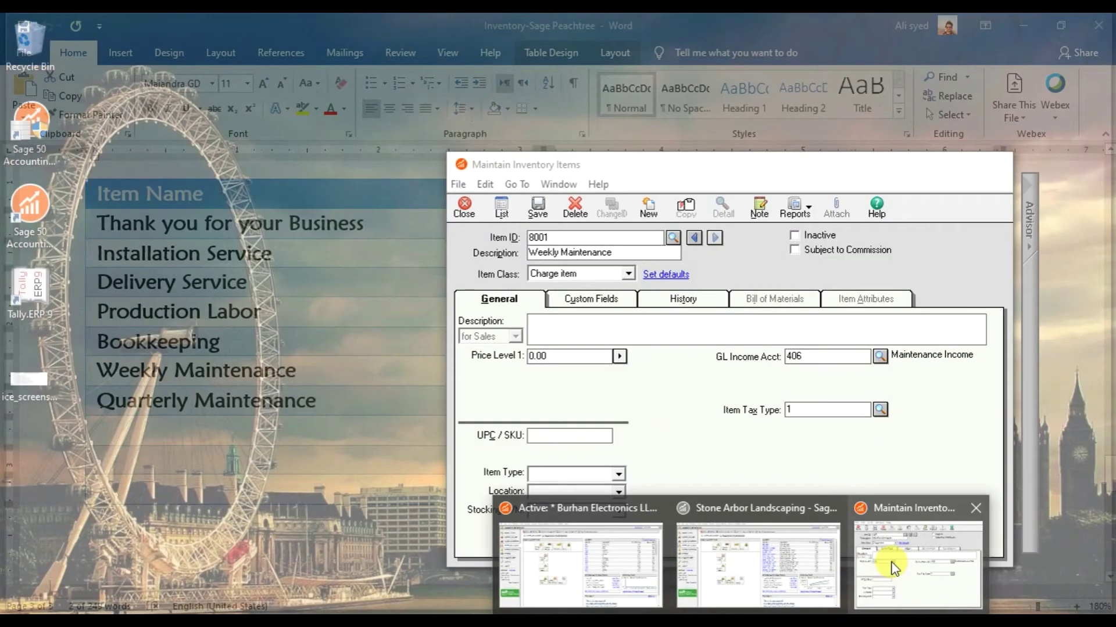
left_click(893, 567)
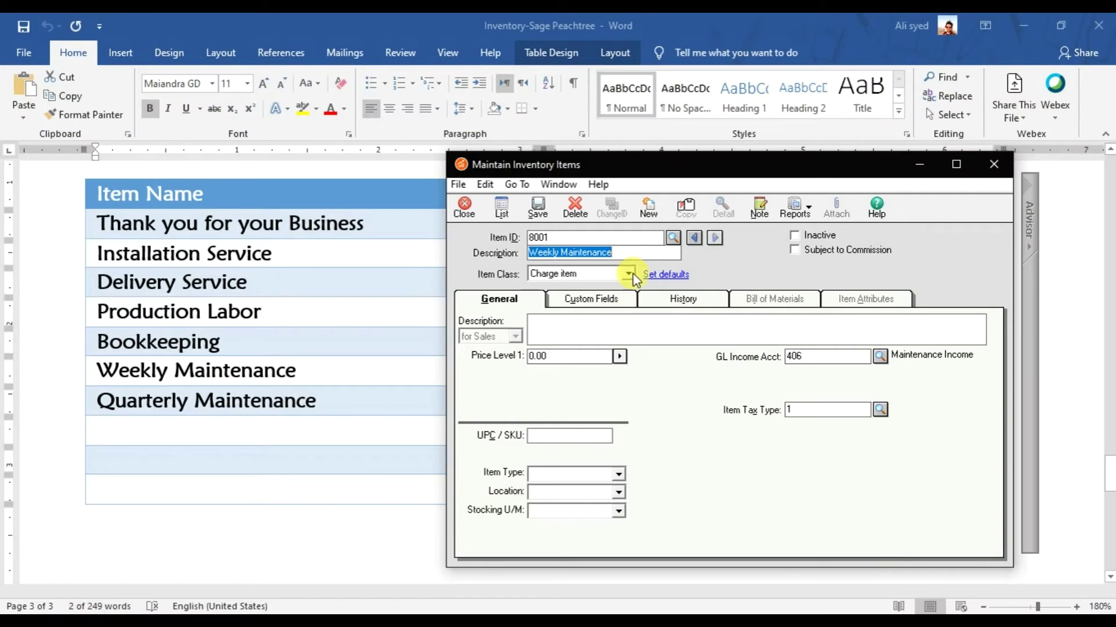
key("ctrl+v")
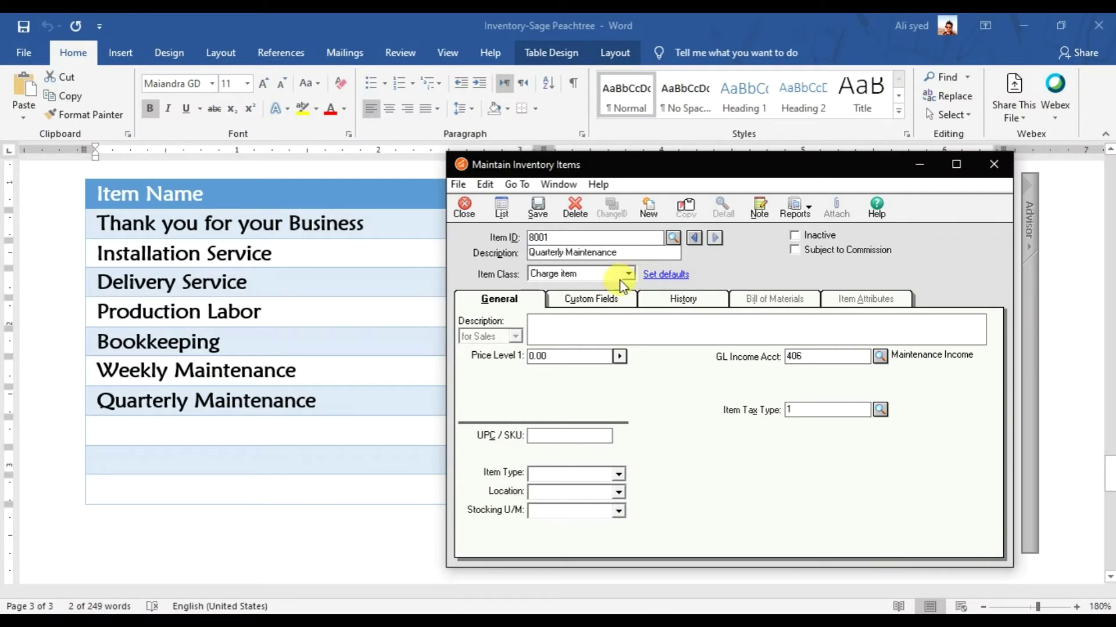
Select account 406, Maintenance Income, as Quarterly Maintenance's GL income account and save item 8001.
left_click(851, 354)
left_click(878, 356)
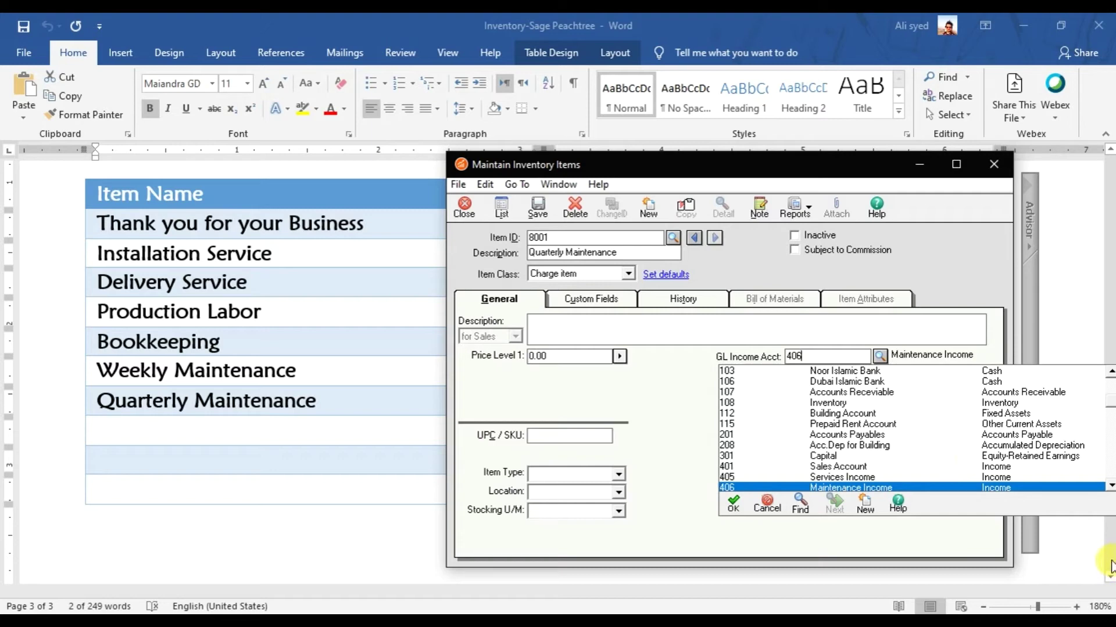
left_click(1110, 486)
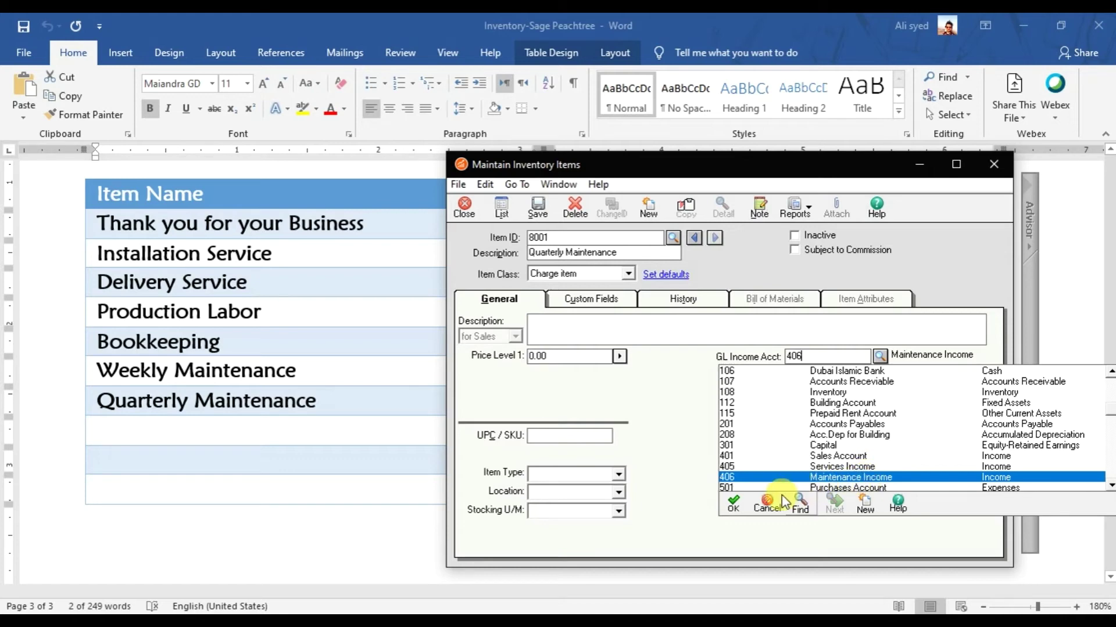
left_click(732, 503)
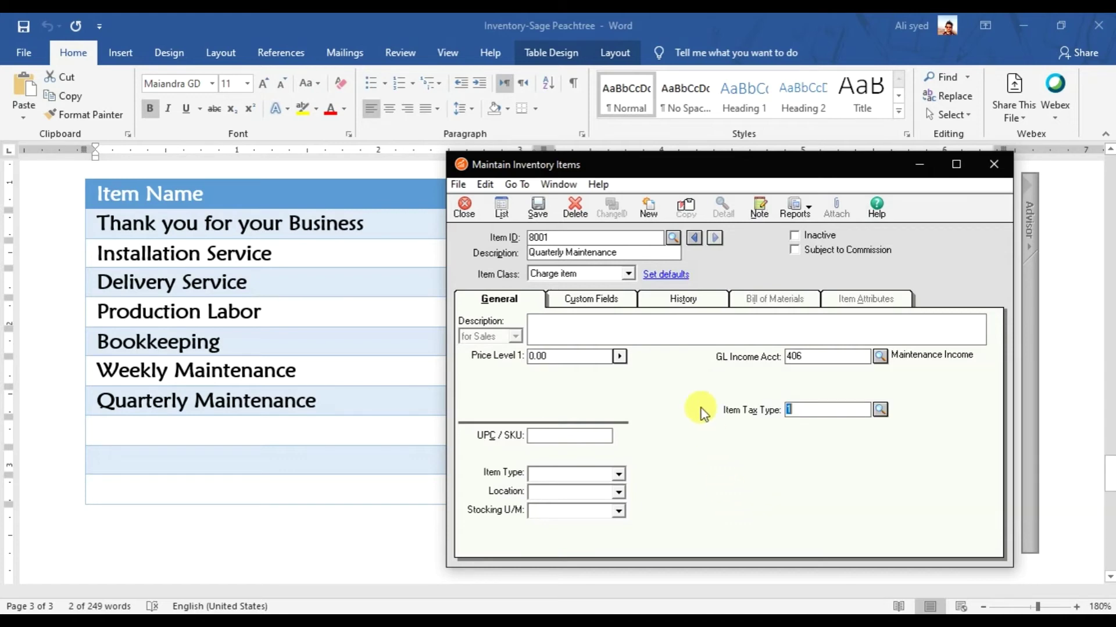
left_click(537, 209)
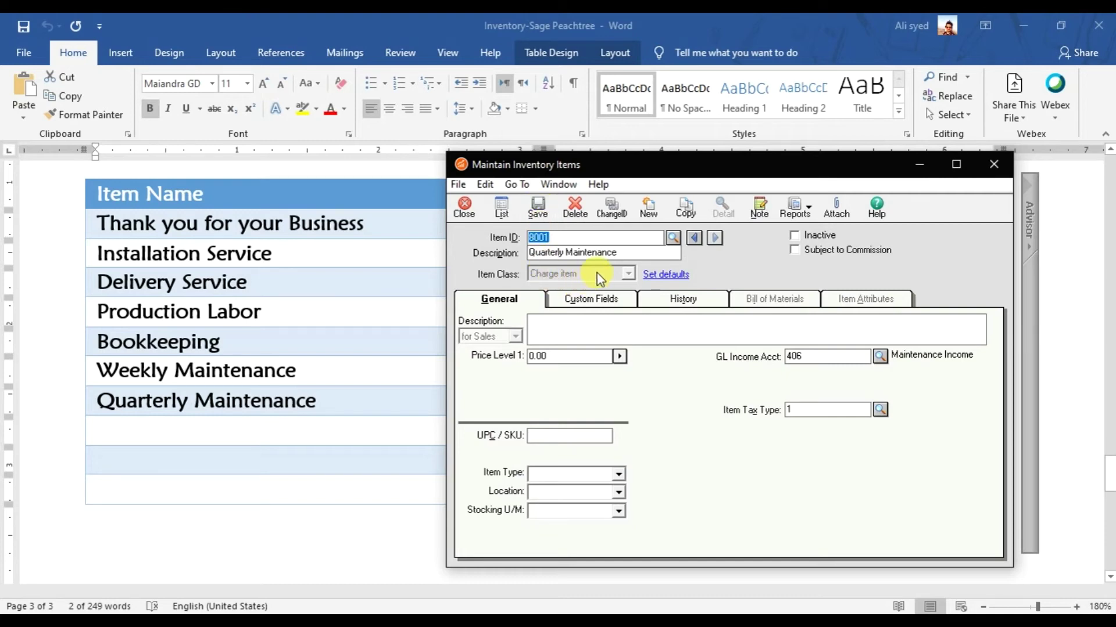
Start a new blank inventory item and review the available item classes from Stock item through Charge item.
left_click(645, 210)
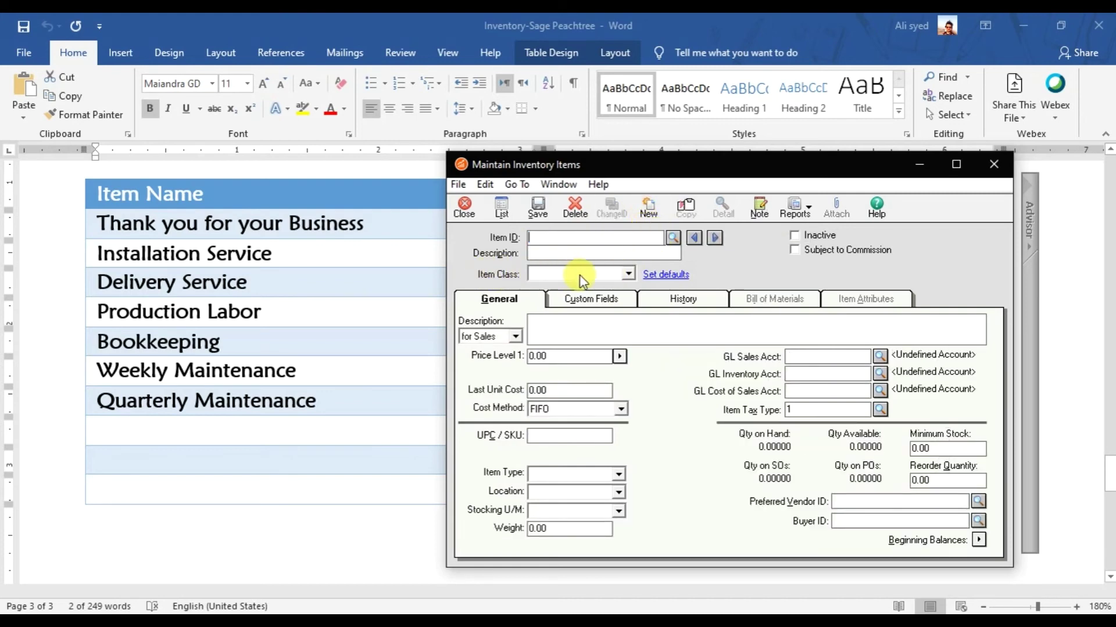
left_click(626, 274)
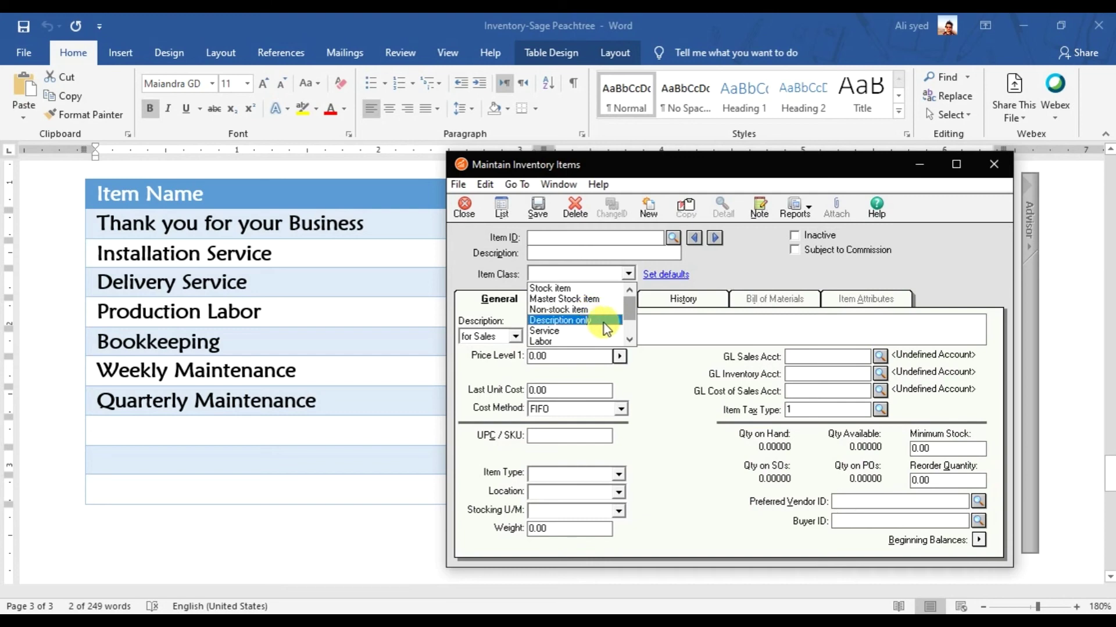
scroll(631, 339, "down", 2)
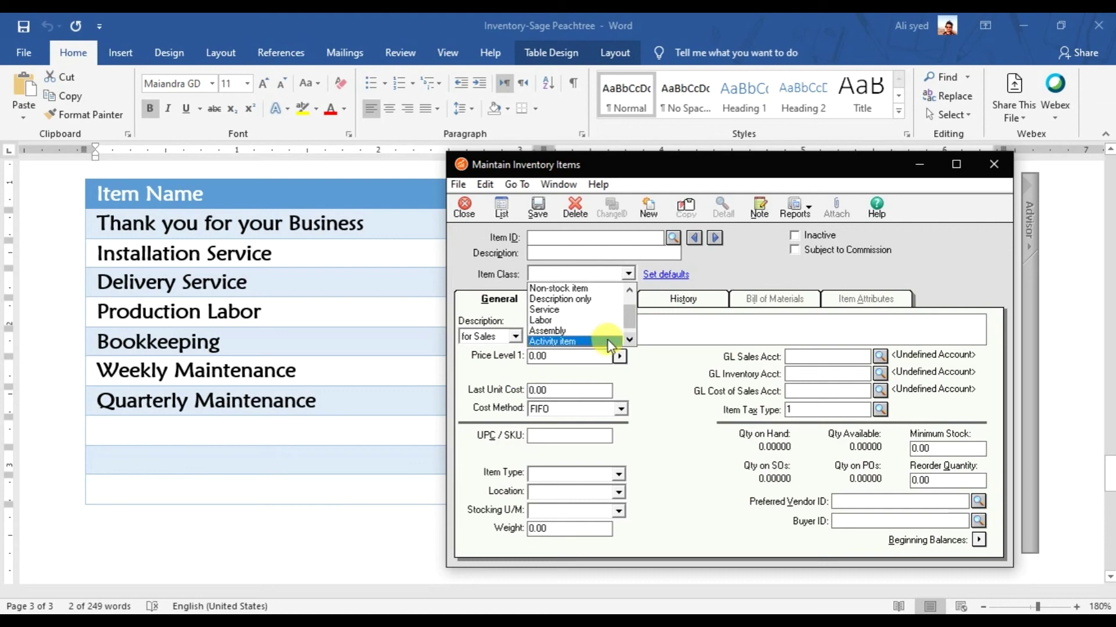
left_click(629, 340)
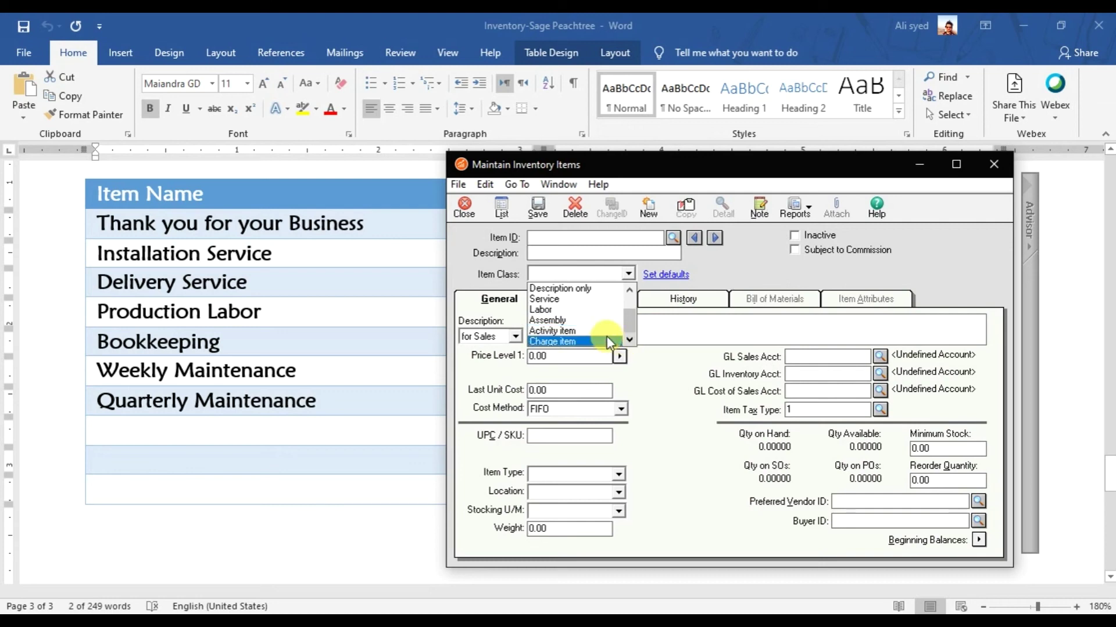